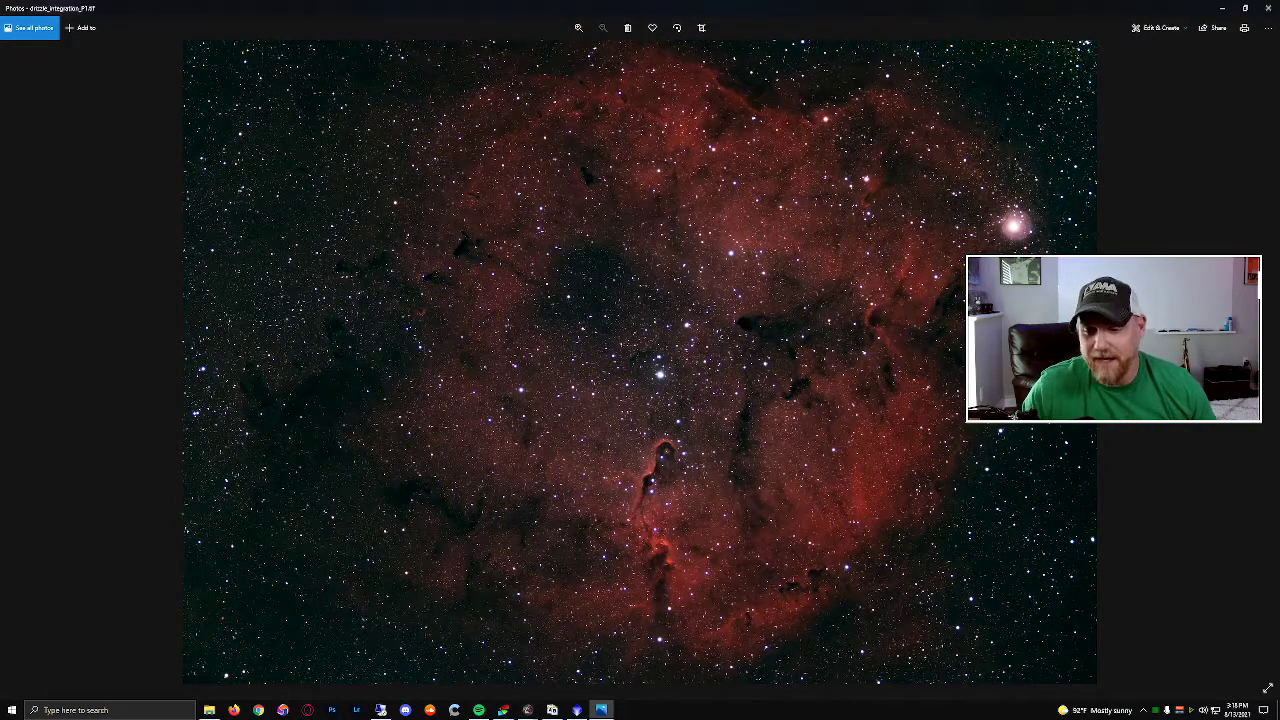
Step: Close Photos and Explorer, then add all 18 light frames from N2\Lights to DeepSkyStacker
click(1268, 8)
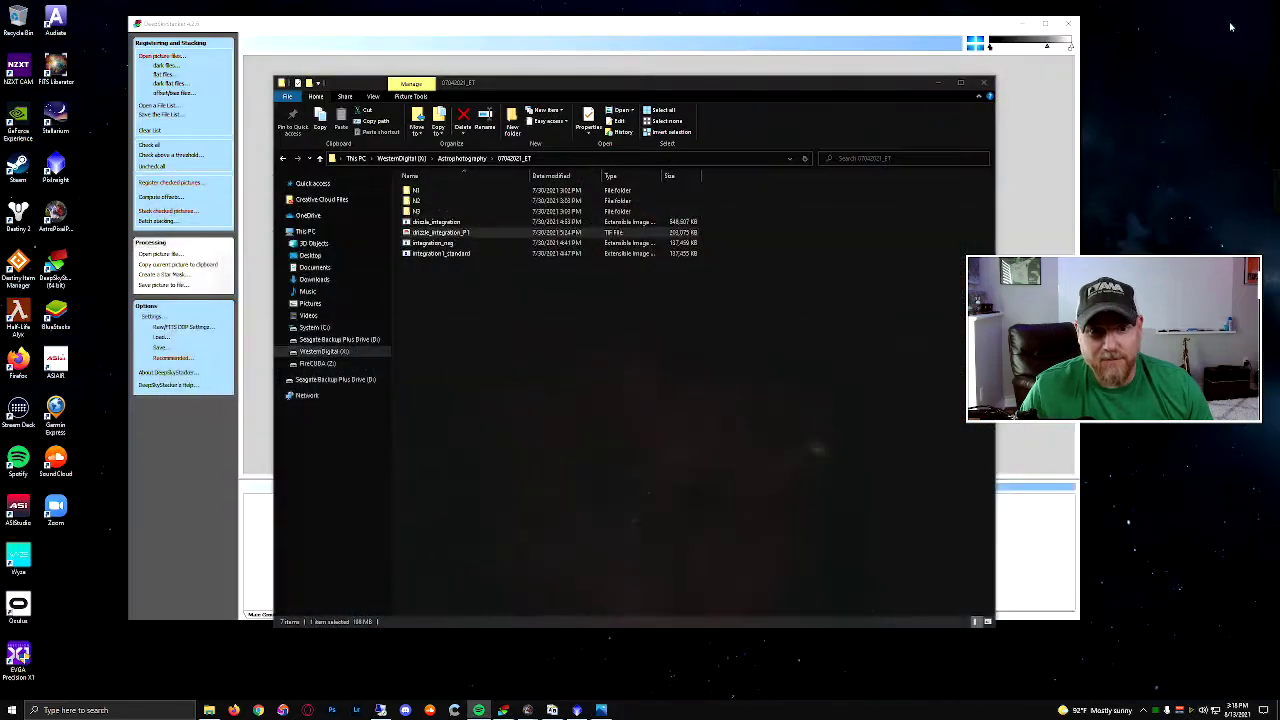
click(941, 83)
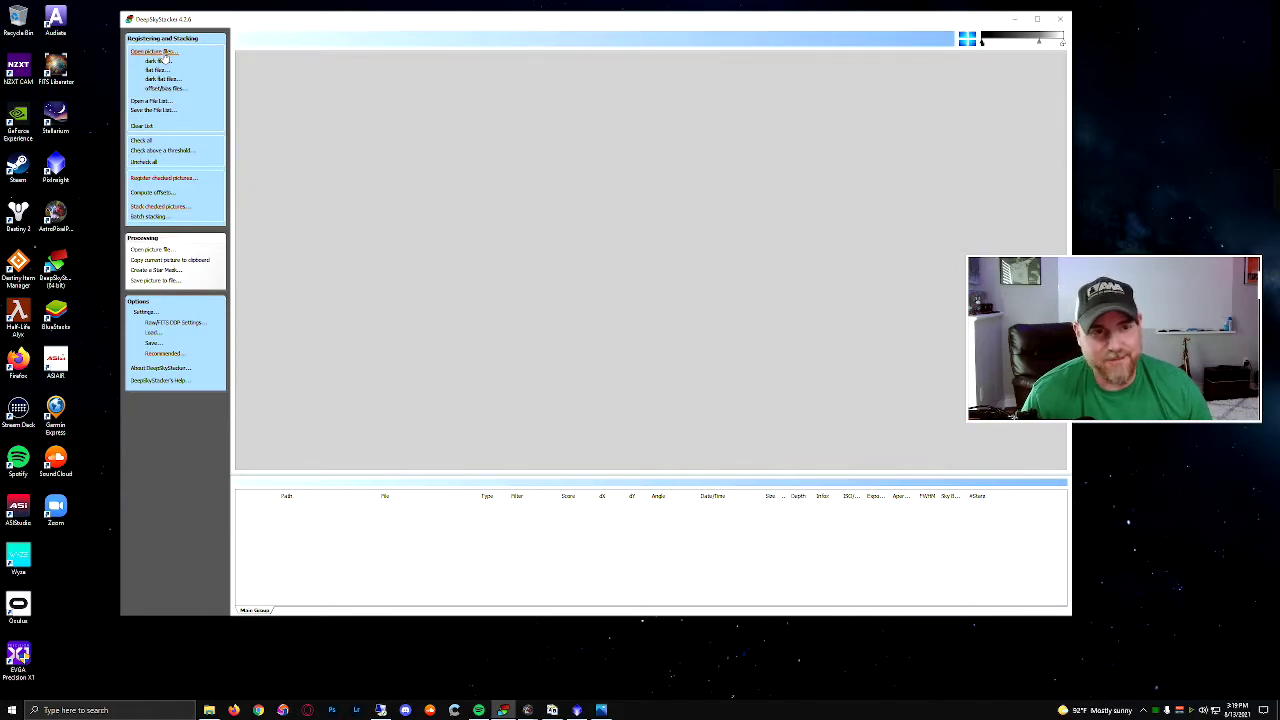
click(160, 52)
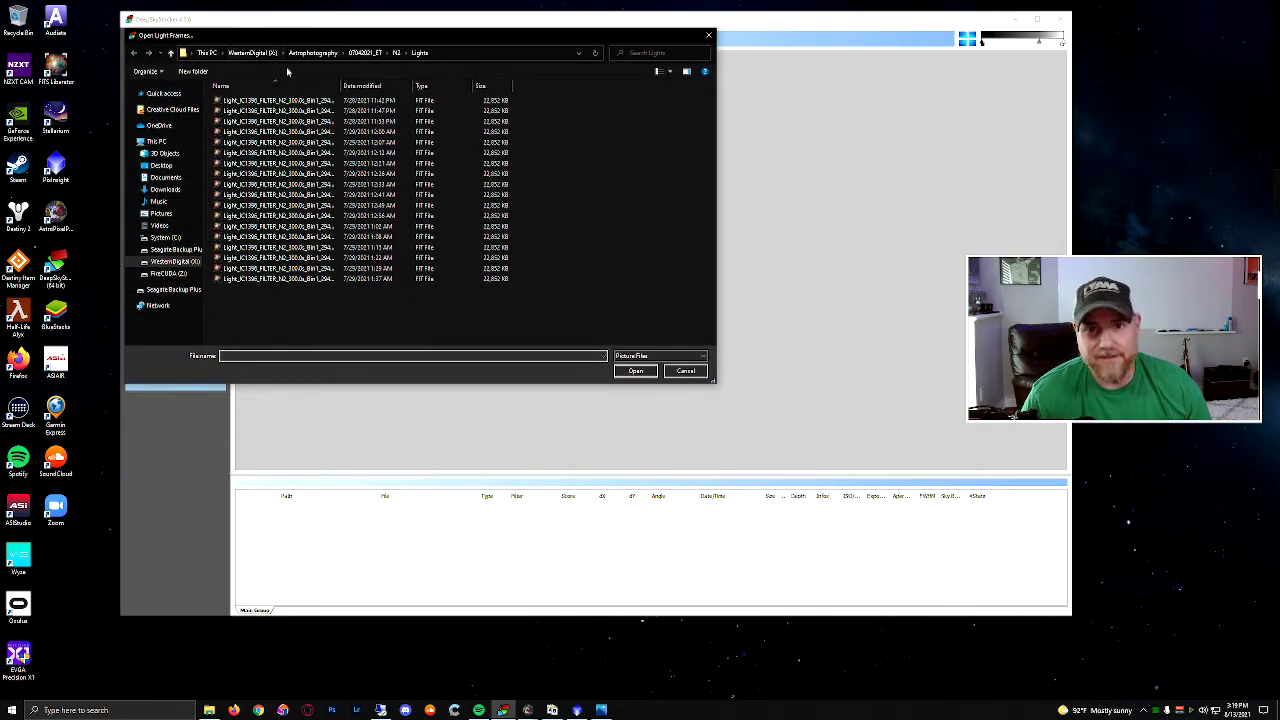
click(287, 111)
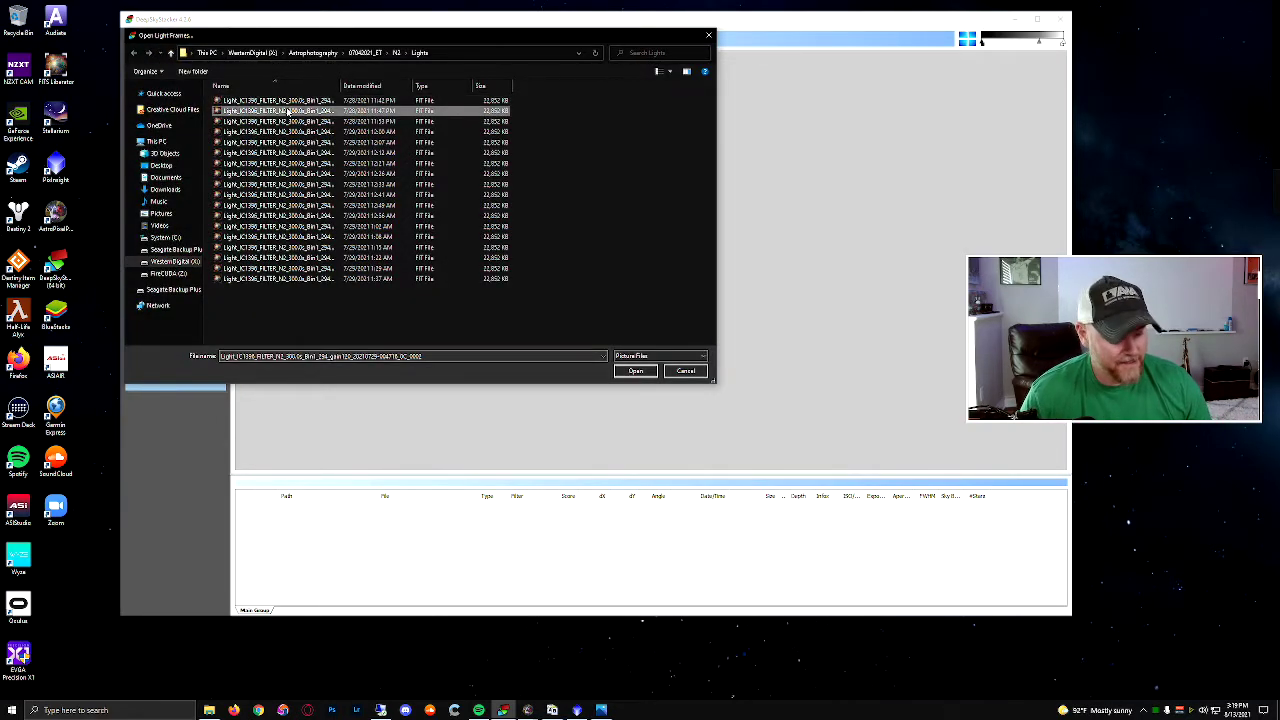
key(ctrl+a)
click(634, 370)
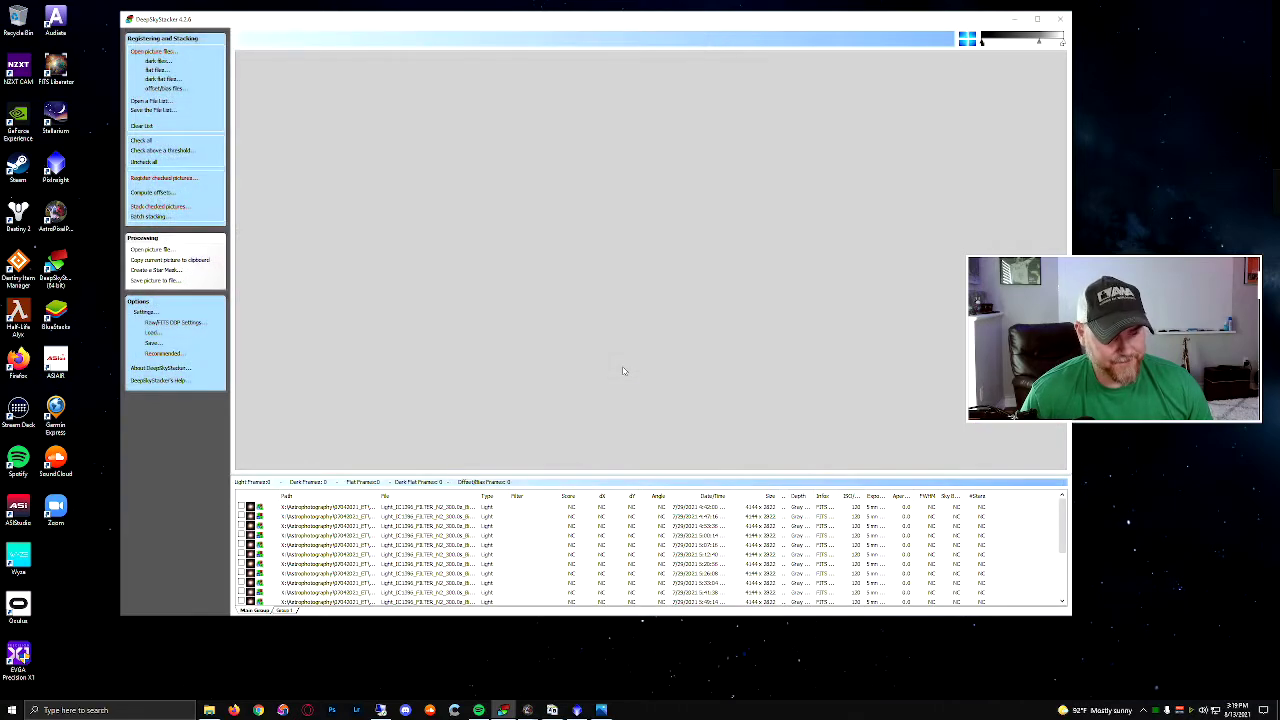
Step: Create a new file group and fill it with all light frames from 07042021_ET\N1\Lights
click(285, 610)
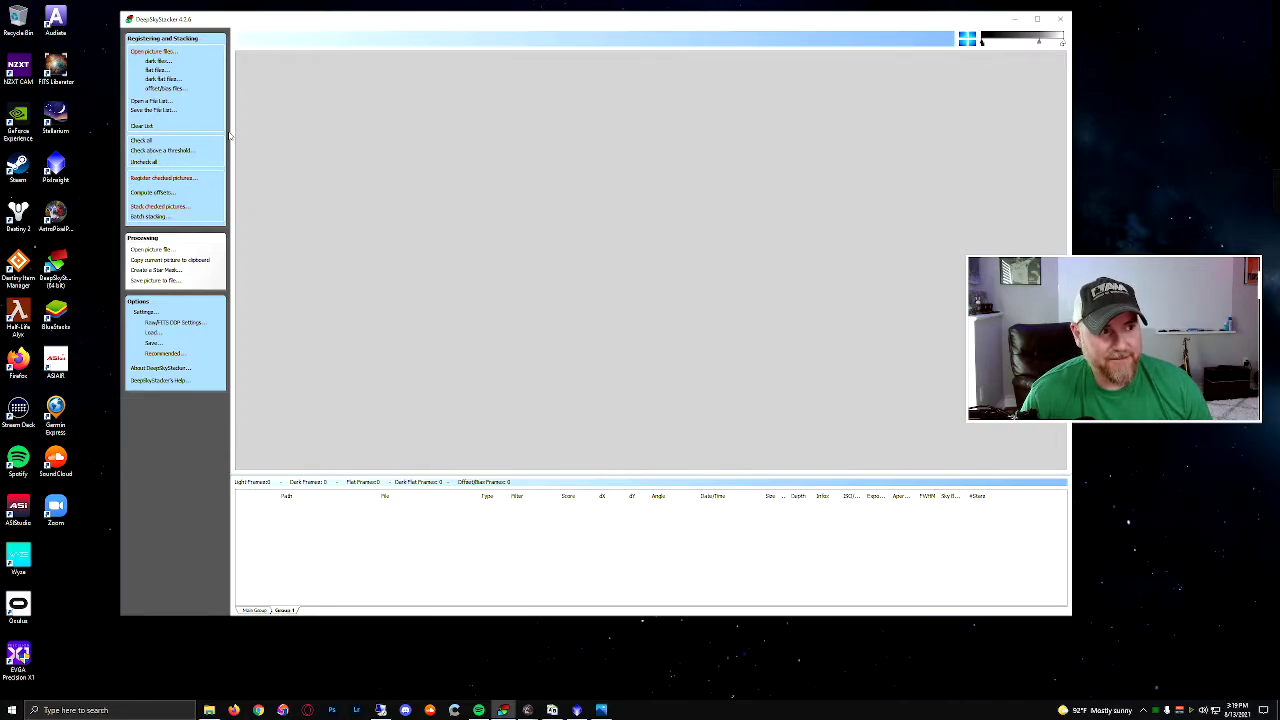
click(165, 54)
click(365, 53)
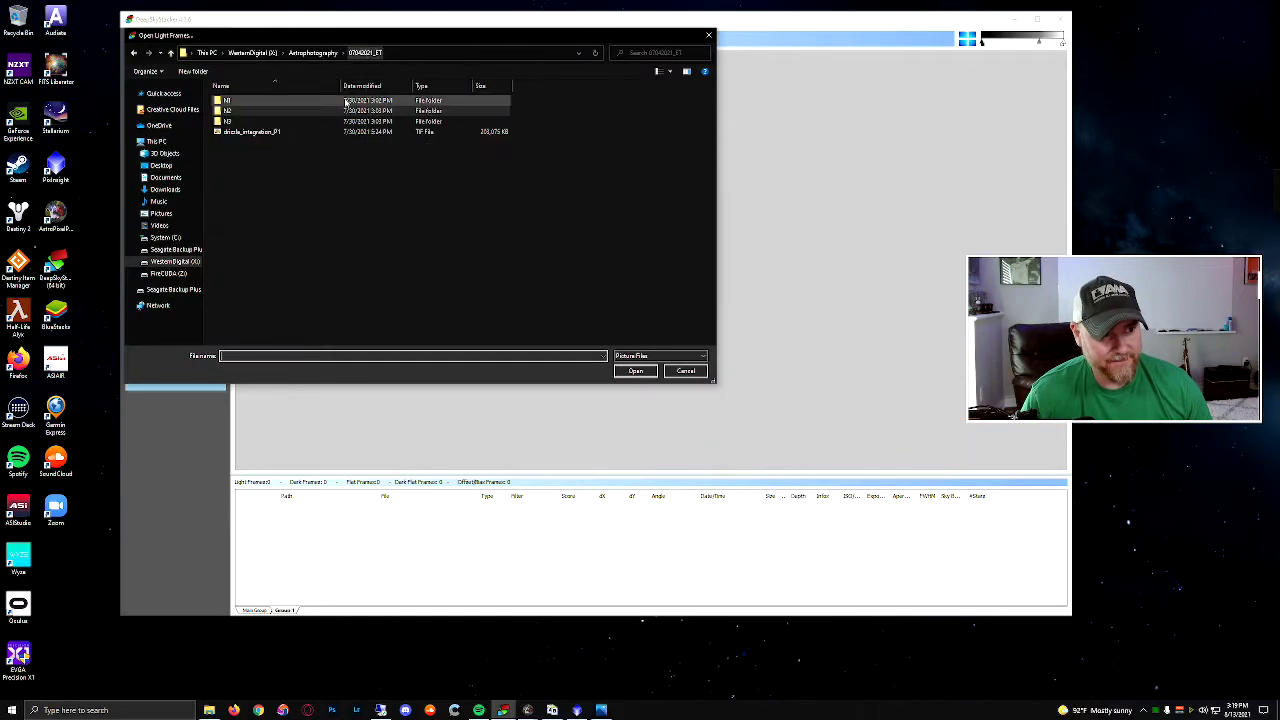
double_click(232, 101)
double_click(232, 122)
click(240, 122)
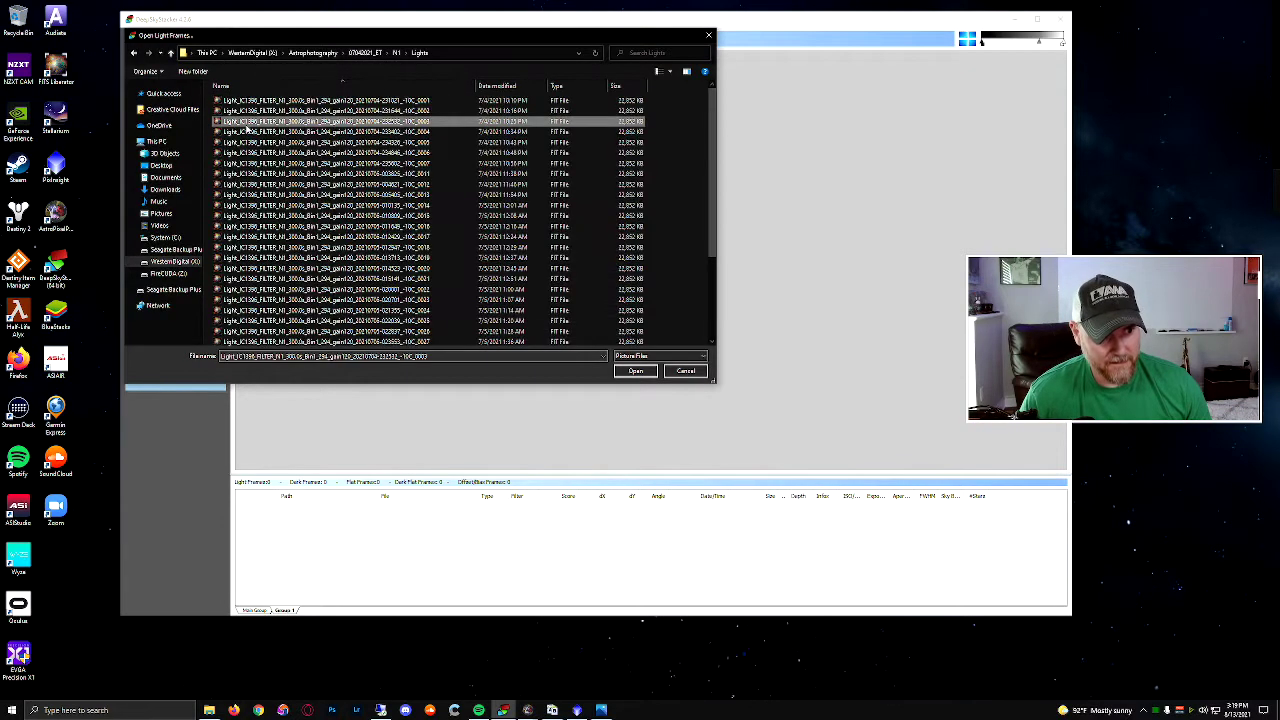
key(ctrl+a)
click(634, 371)
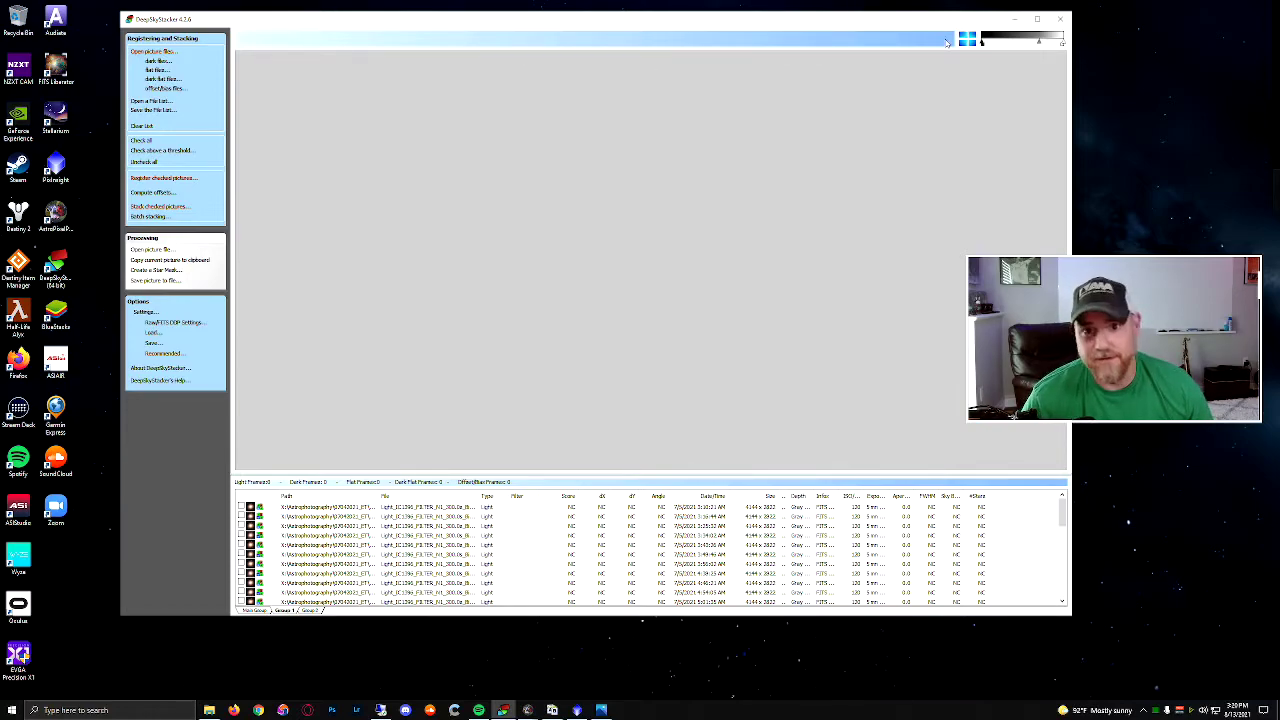
Step: Quit DeepSkyStacker and bring Astro Pixel Processor back to its LOAD tab
click(1062, 21)
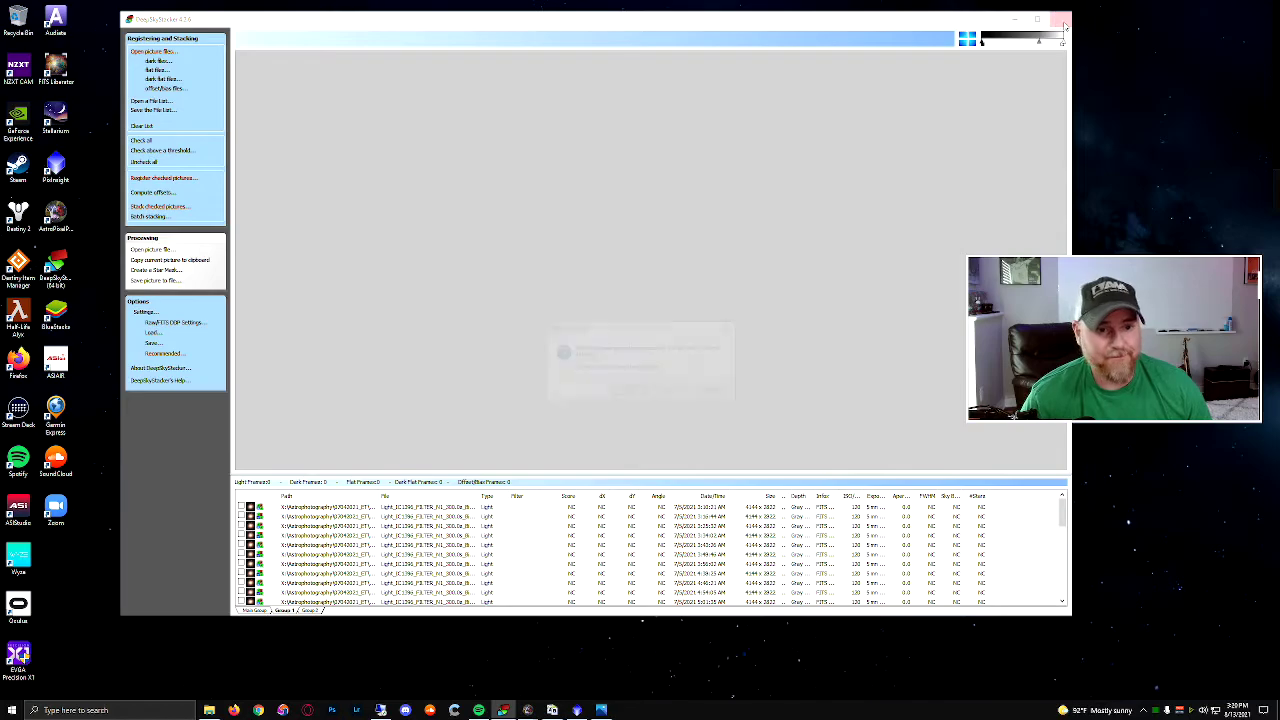
click(686, 393)
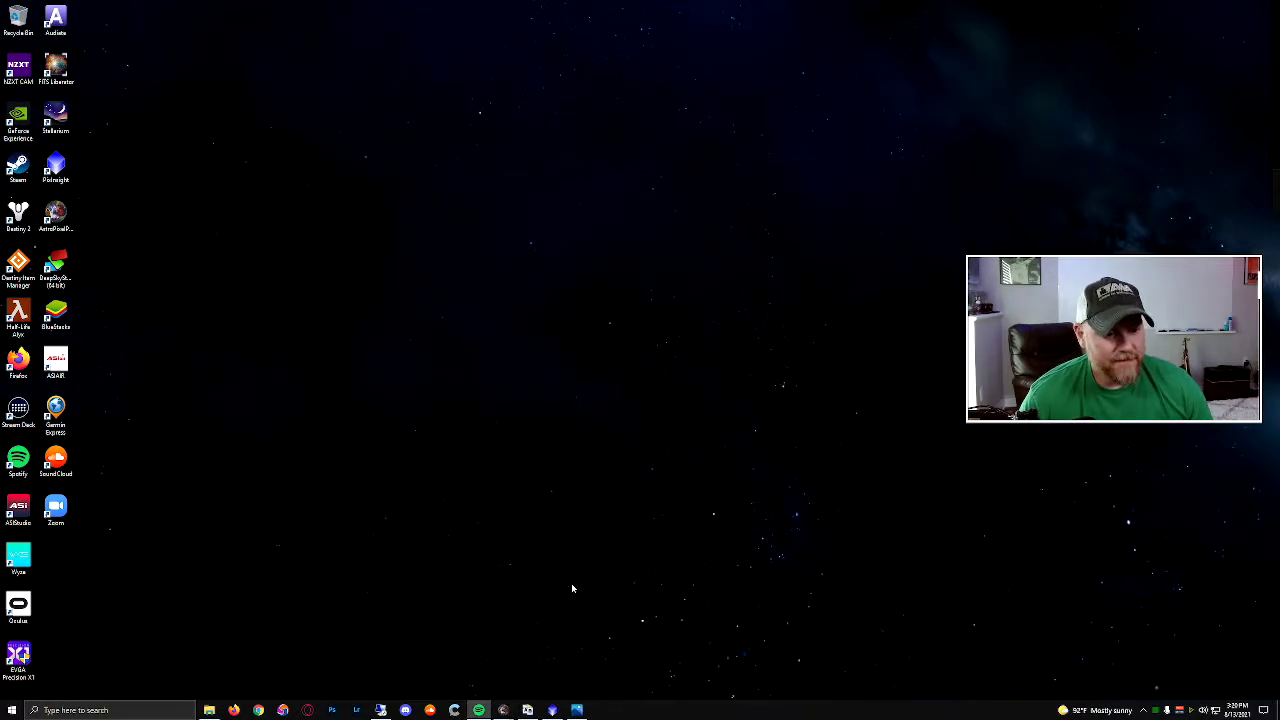
mouse_move(503, 710)
click(481, 645)
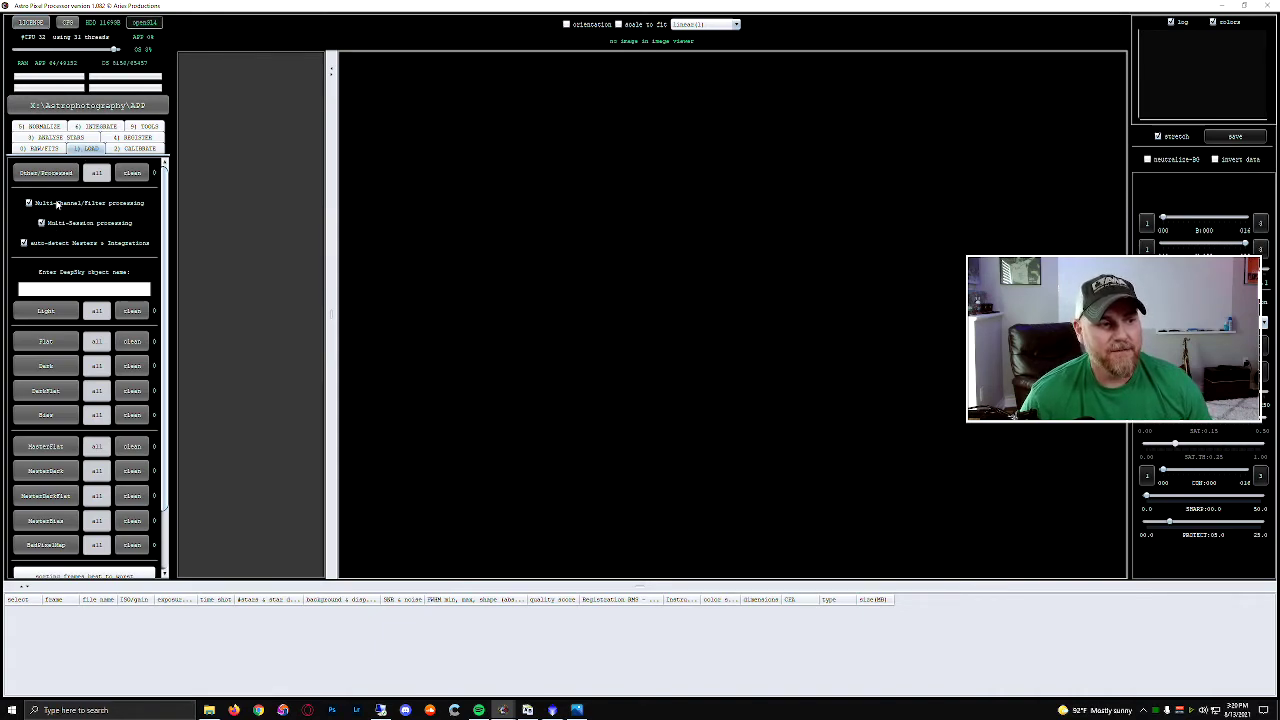
mouse_move(58, 202)
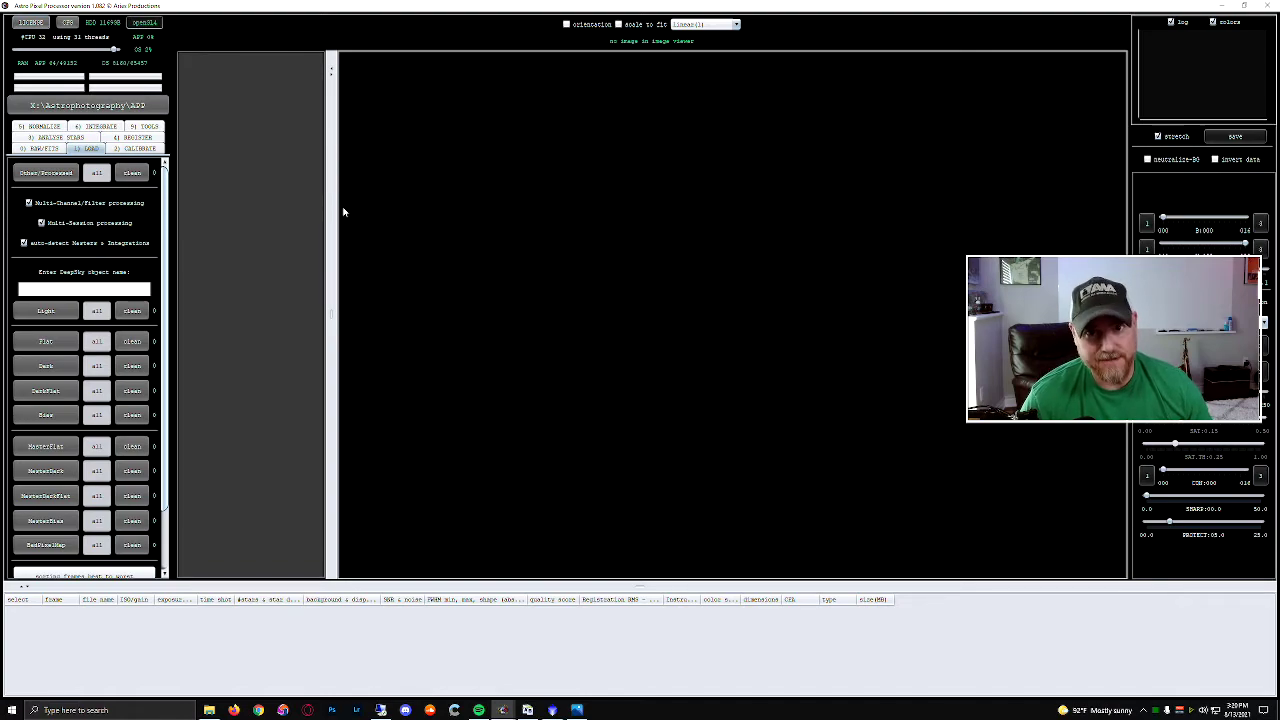
Step: Load all light frames from 07042021_ET\N1\Lights into the project
click(48, 311)
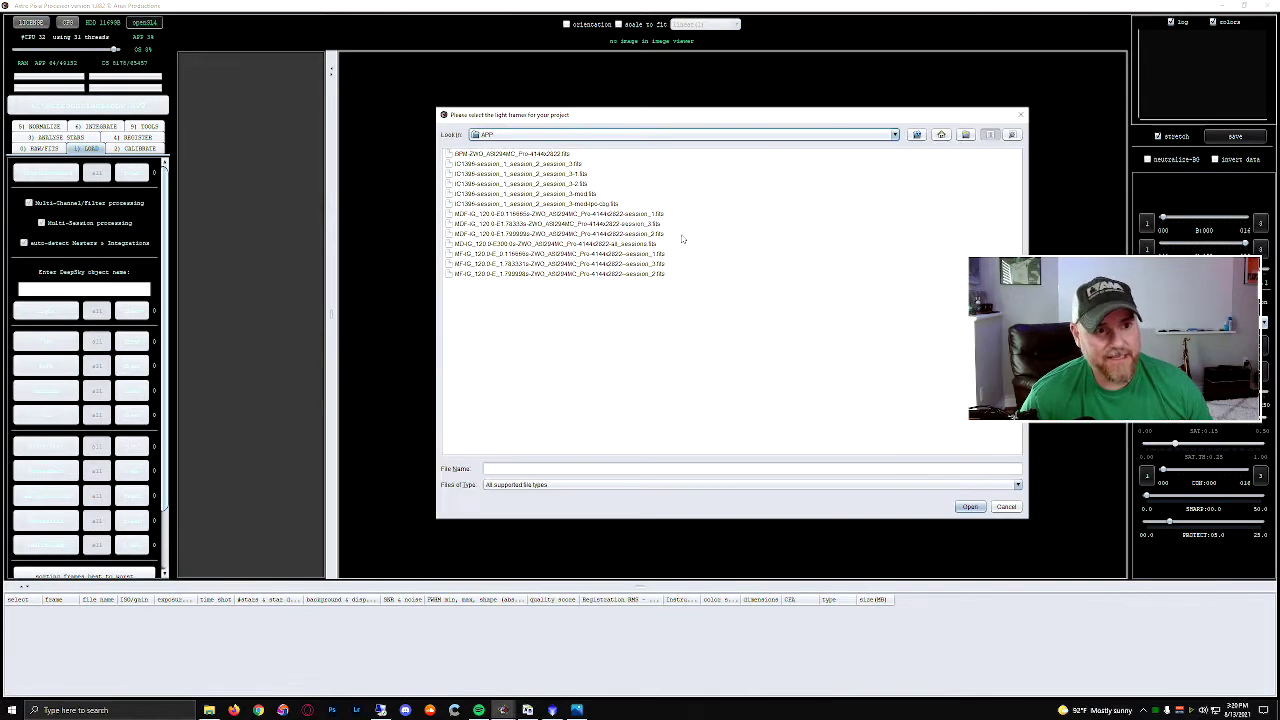
click(916, 135)
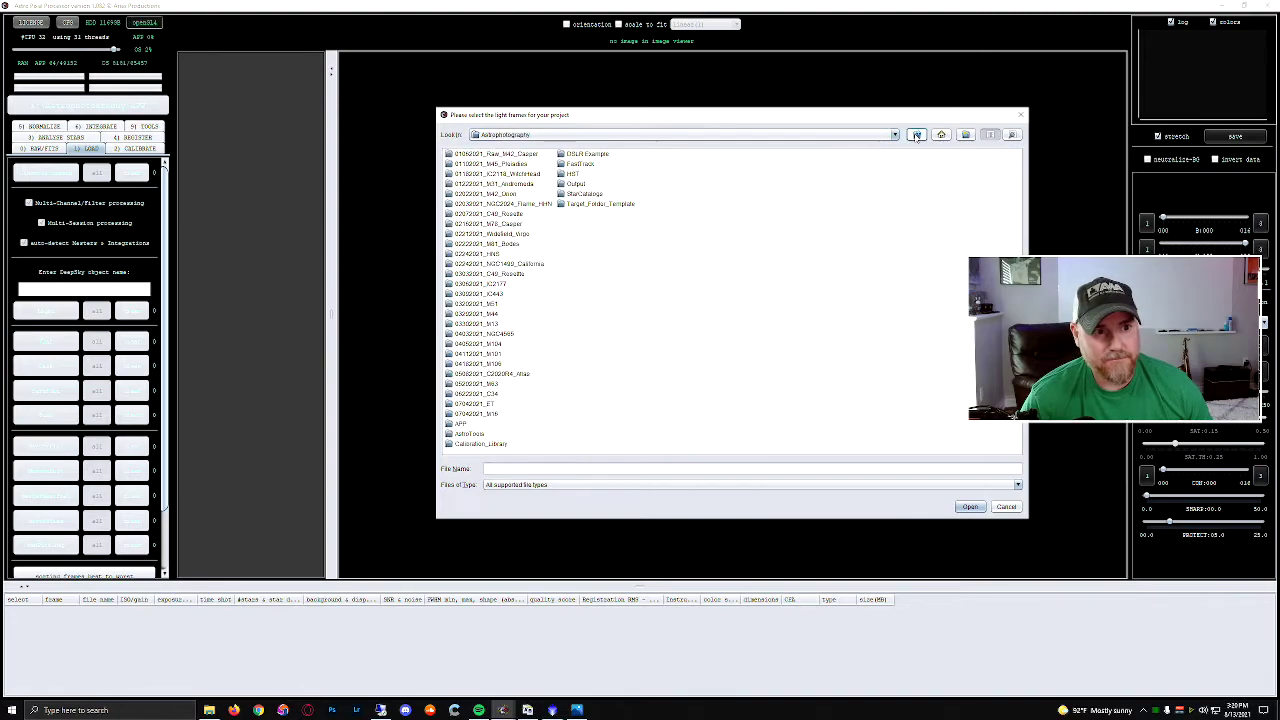
double_click(475, 404)
double_click(458, 154)
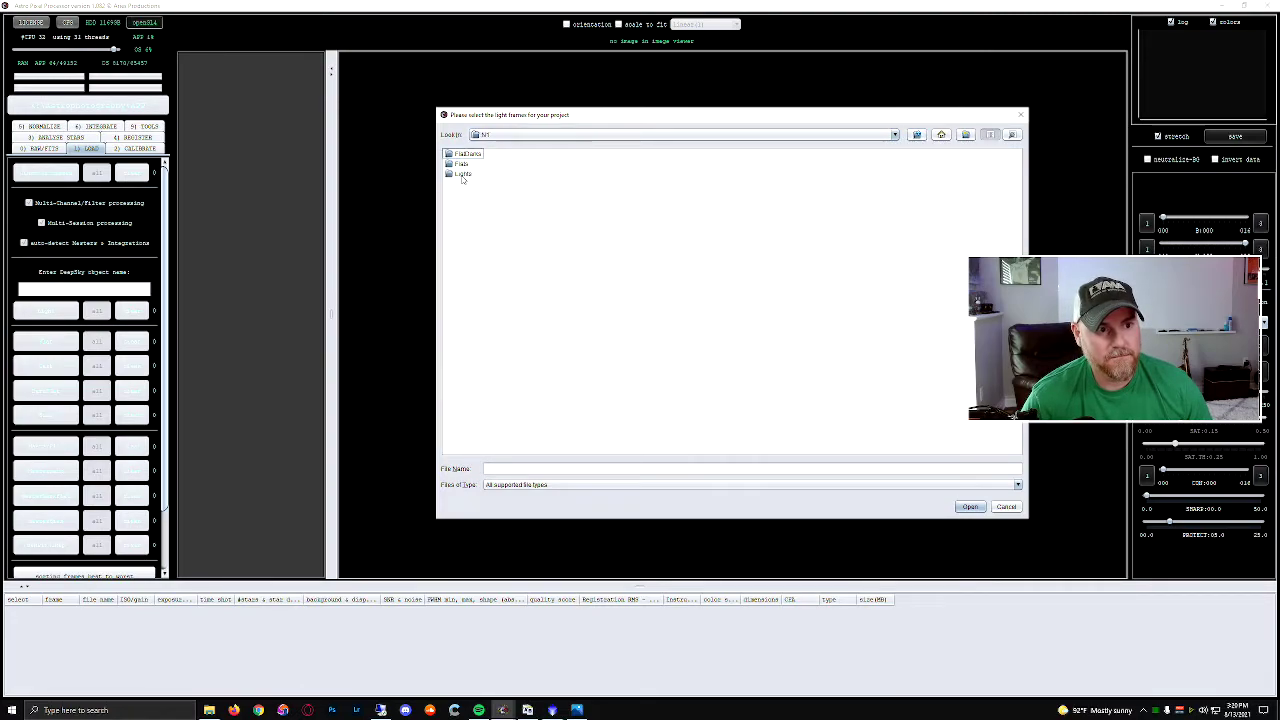
double_click(462, 174)
click(500, 193)
key(ctrl+a)
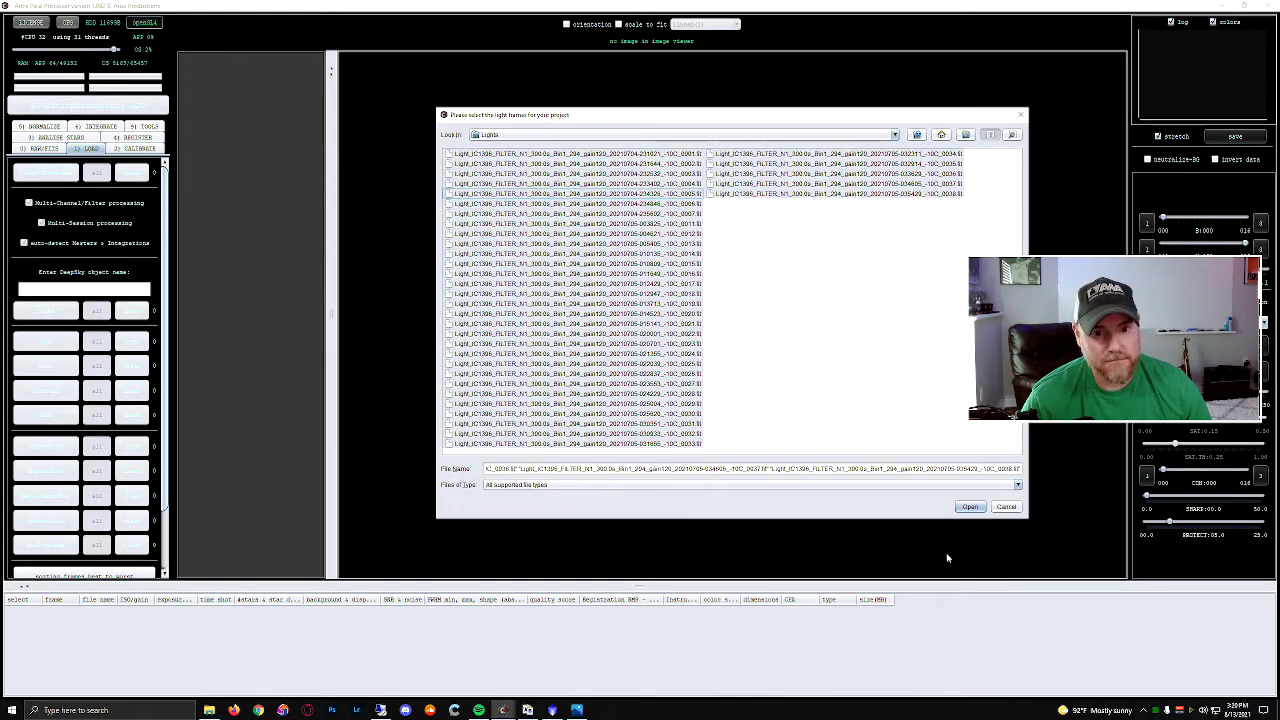
click(969, 507)
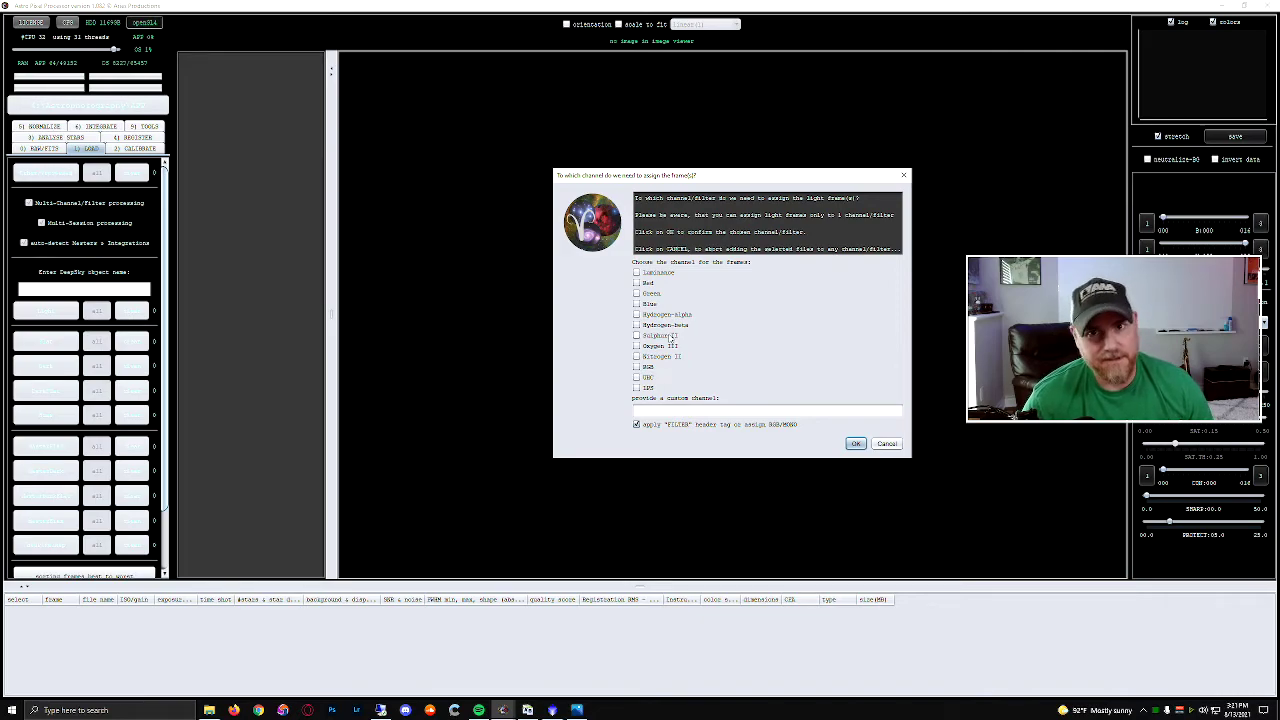
Step: Assign the loaded frames to custom channel L-Pro and session 1
click(717, 410)
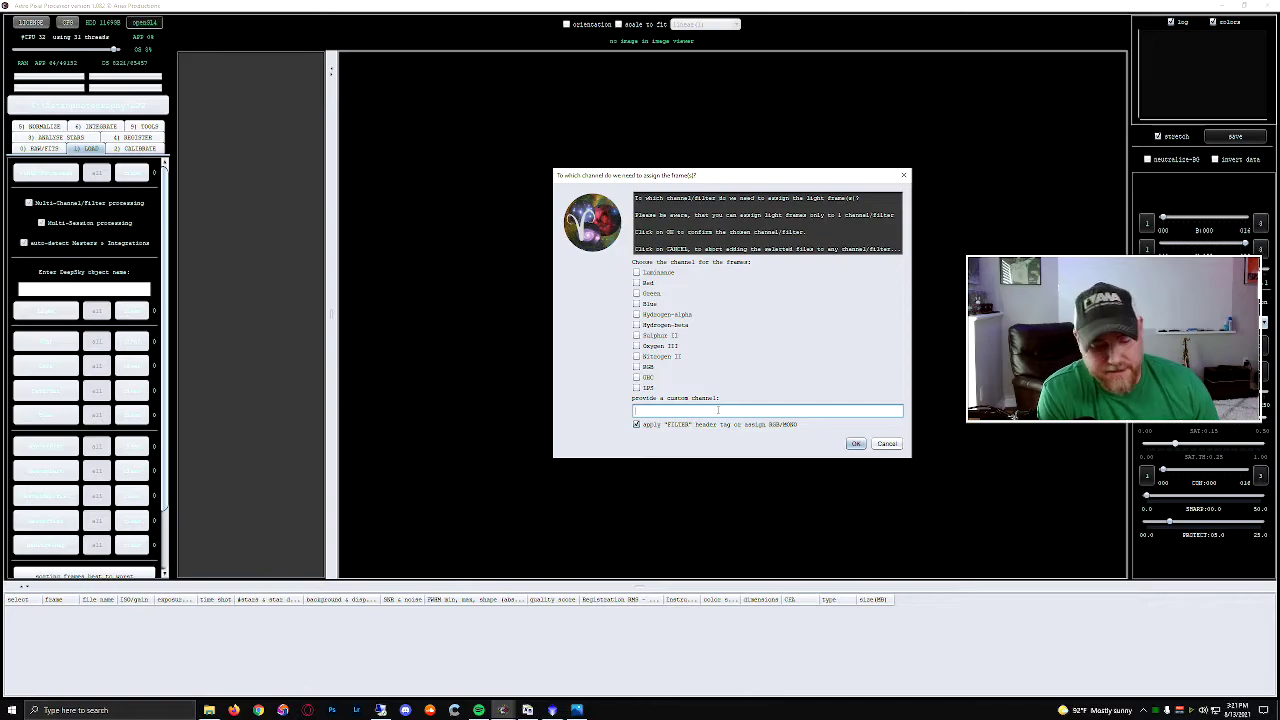
text(H-)
text(Pro)
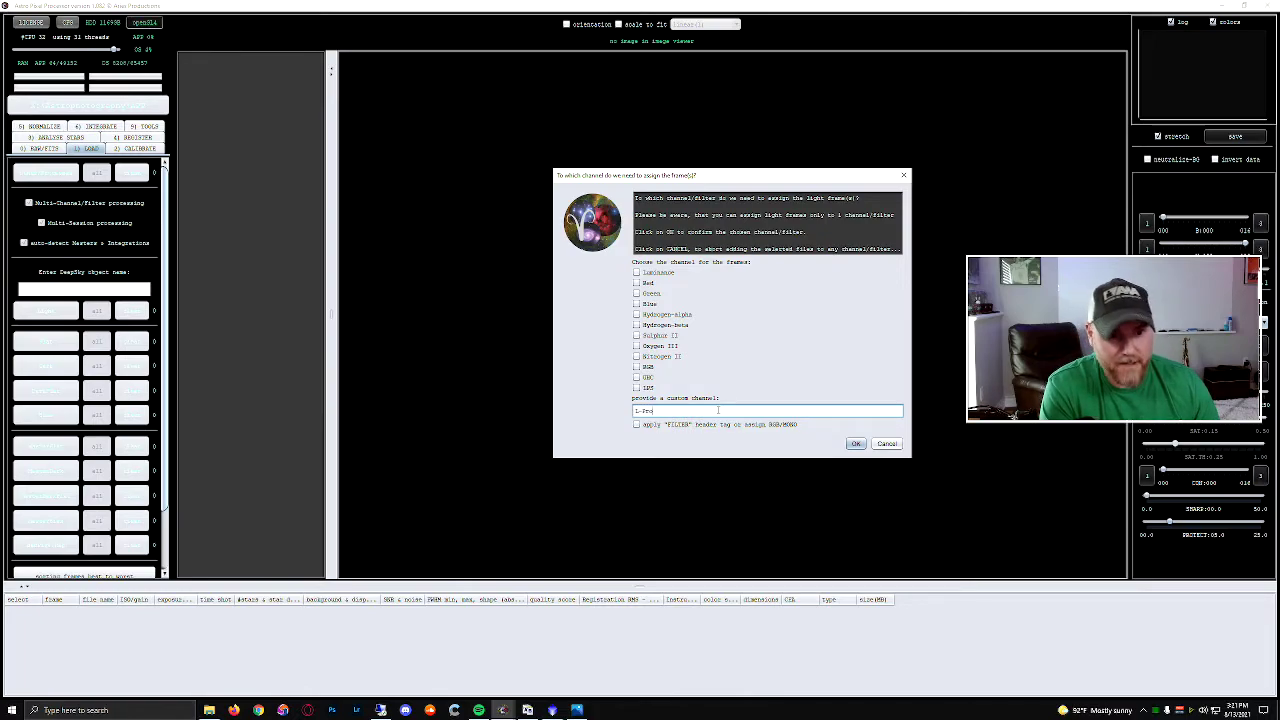
click(856, 443)
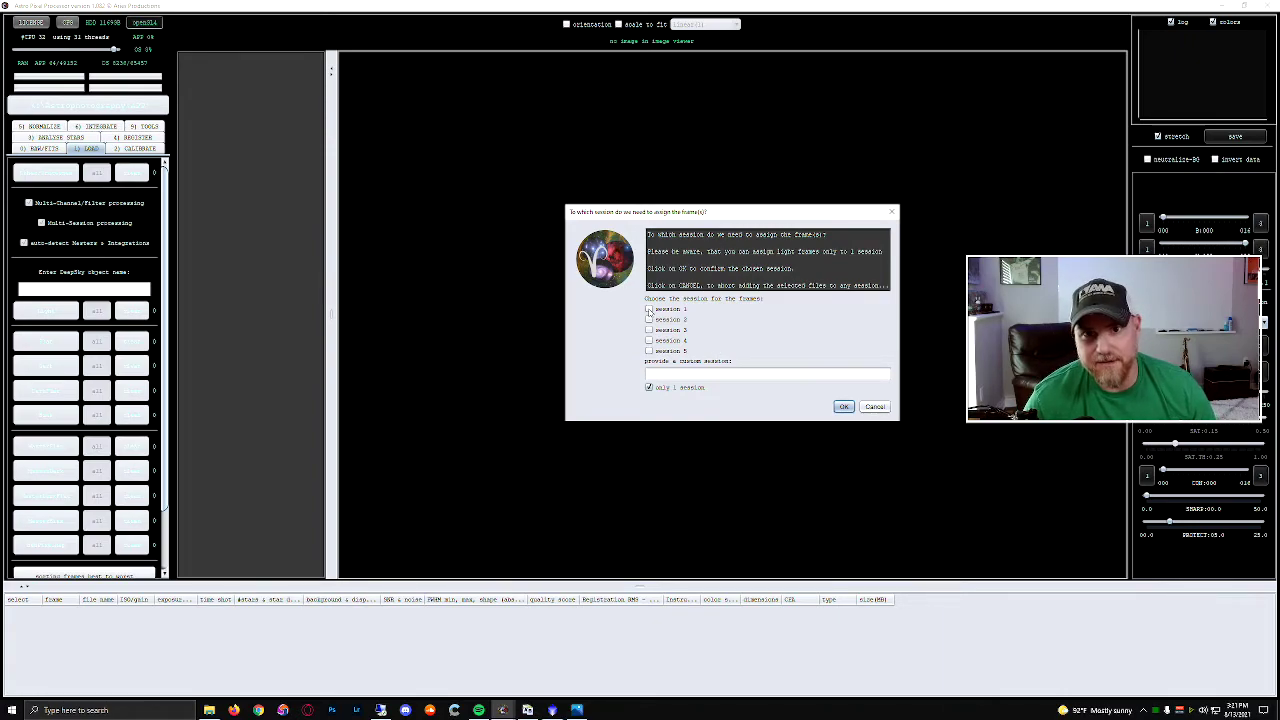
click(649, 309)
click(843, 407)
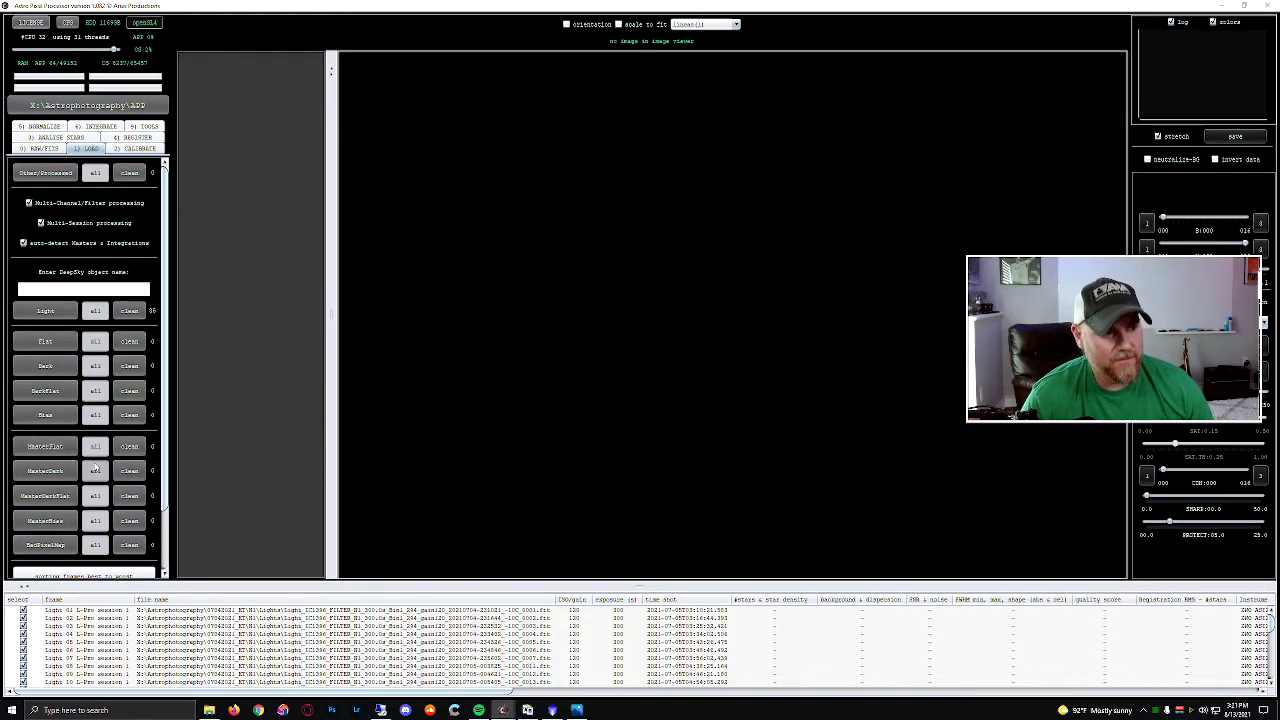
Step: Add all light frames from 07042021_ET\N2\Lights to the project
click(57, 316)
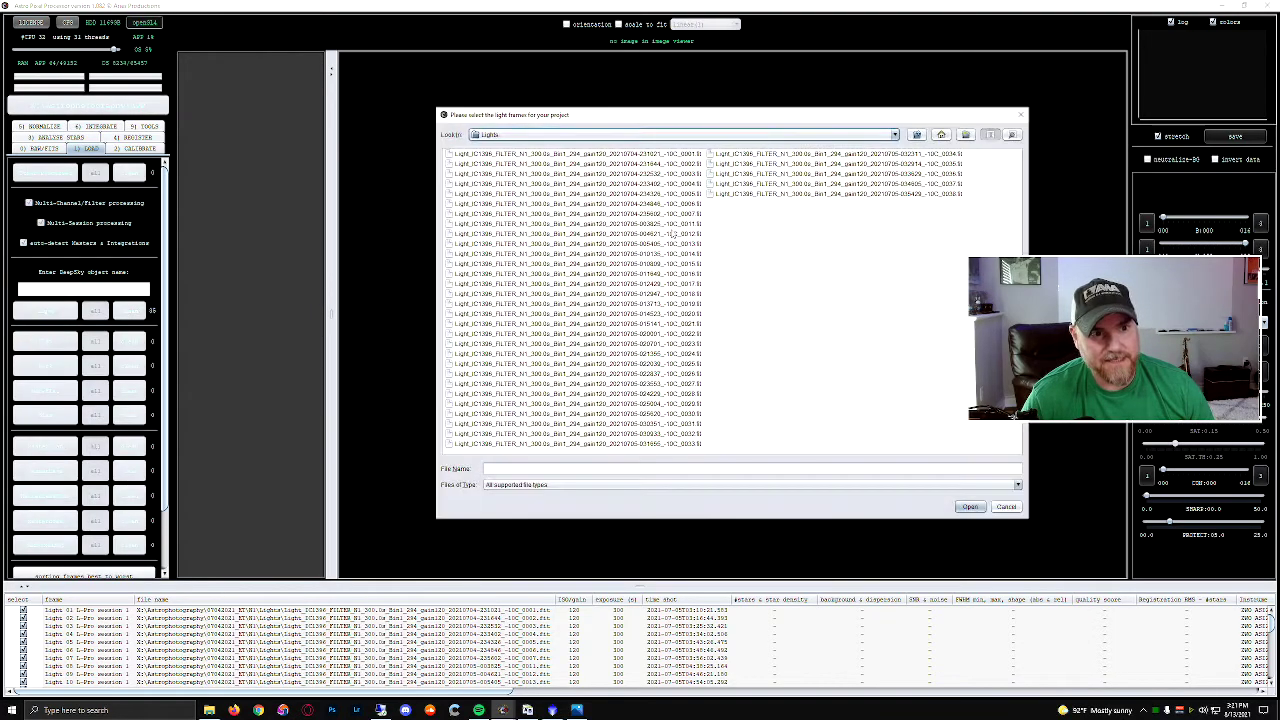
click(918, 135)
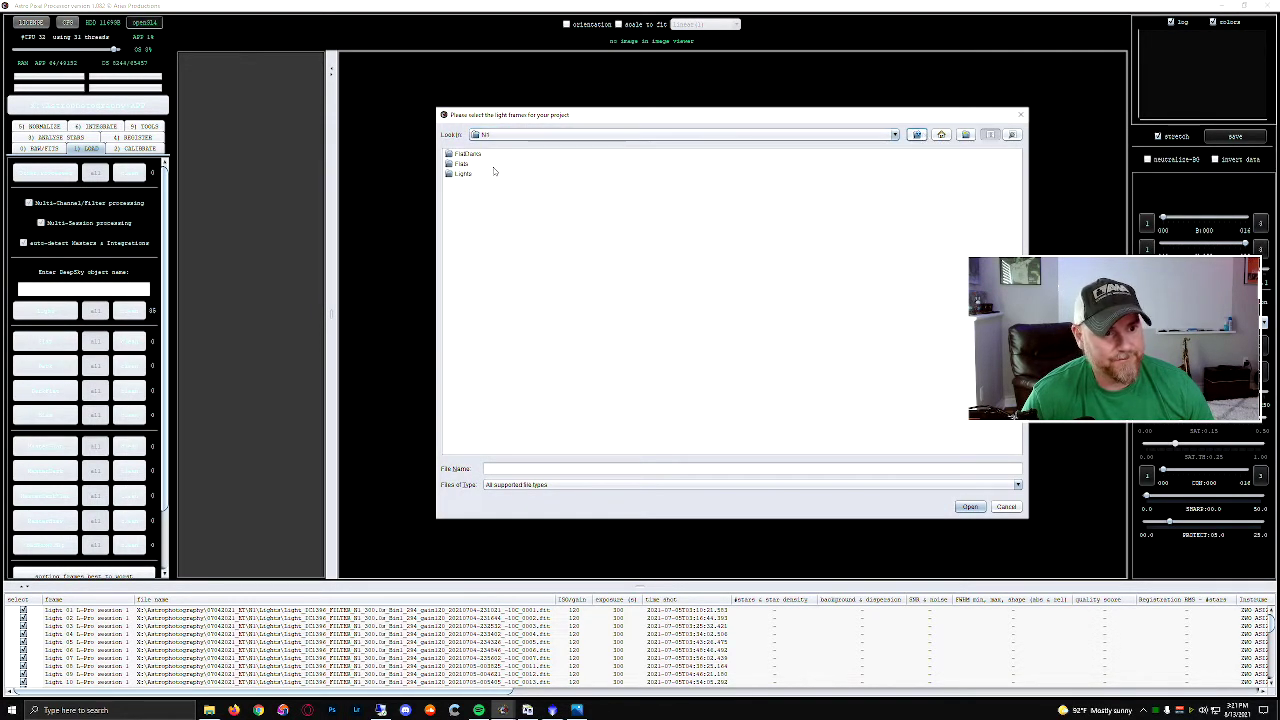
click(917, 135)
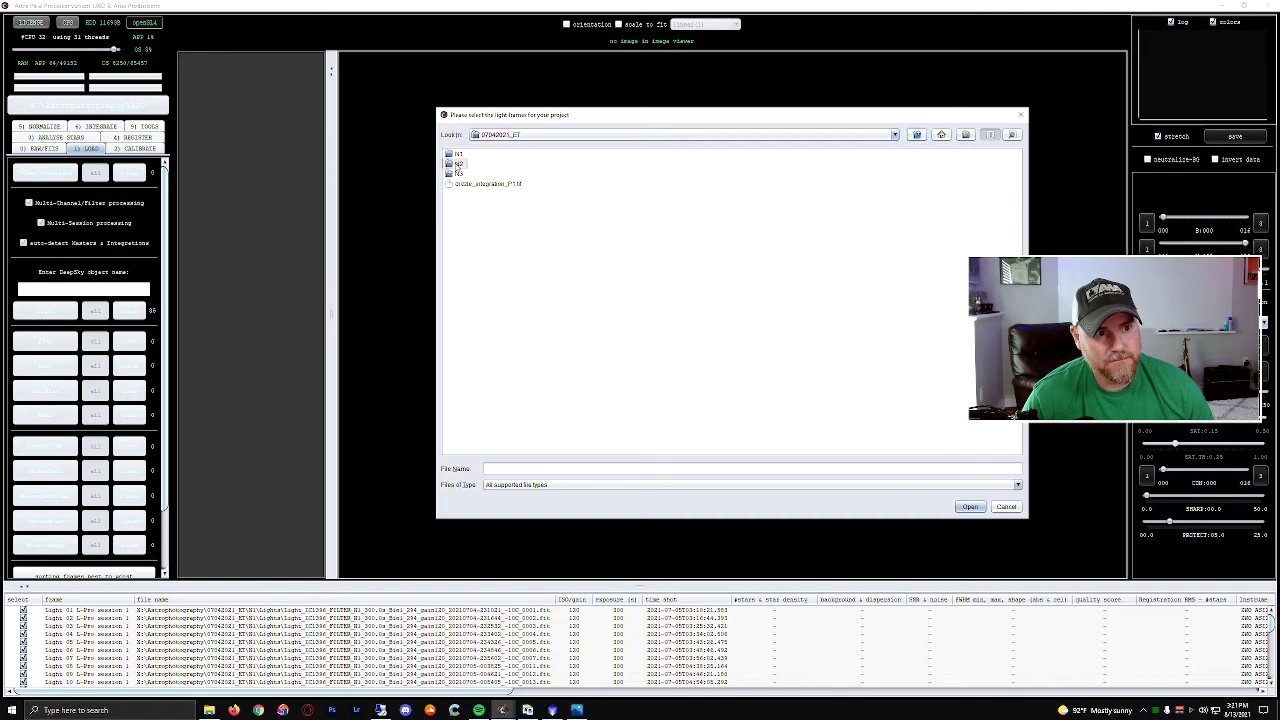
double_click(462, 173)
double_click(463, 174)
click(575, 183)
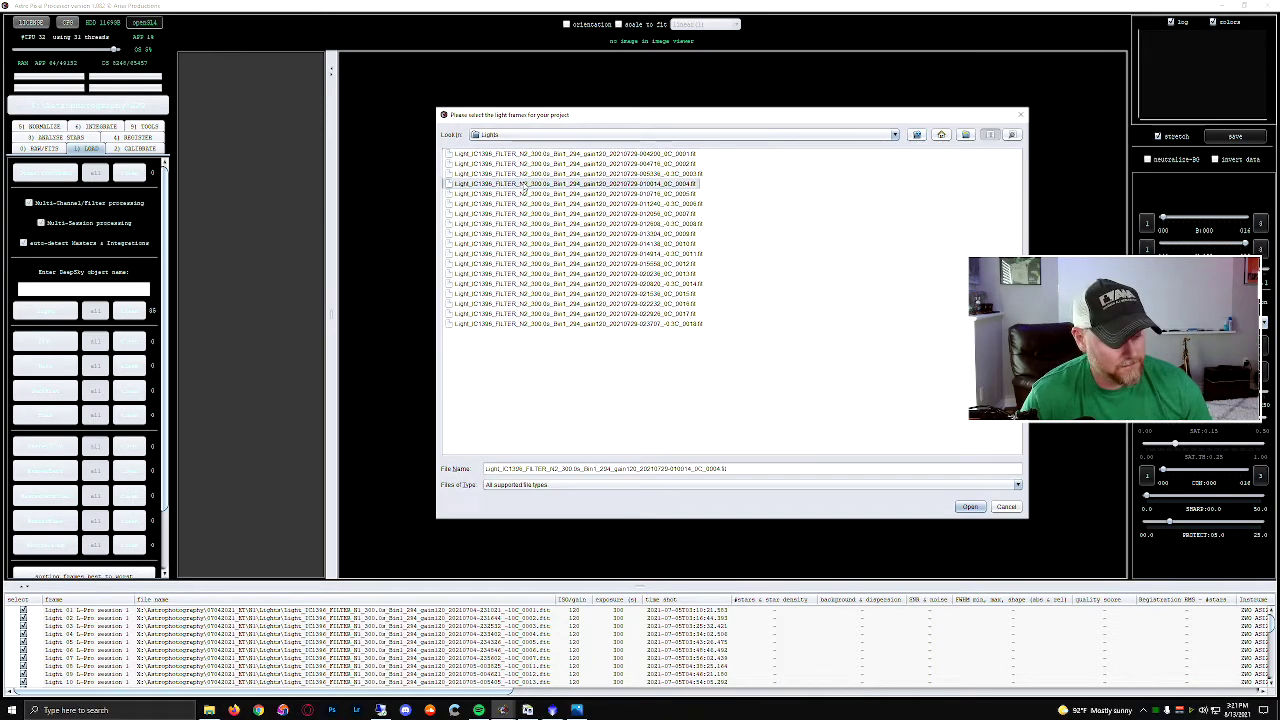
key(ctrl+a)
click(980, 507)
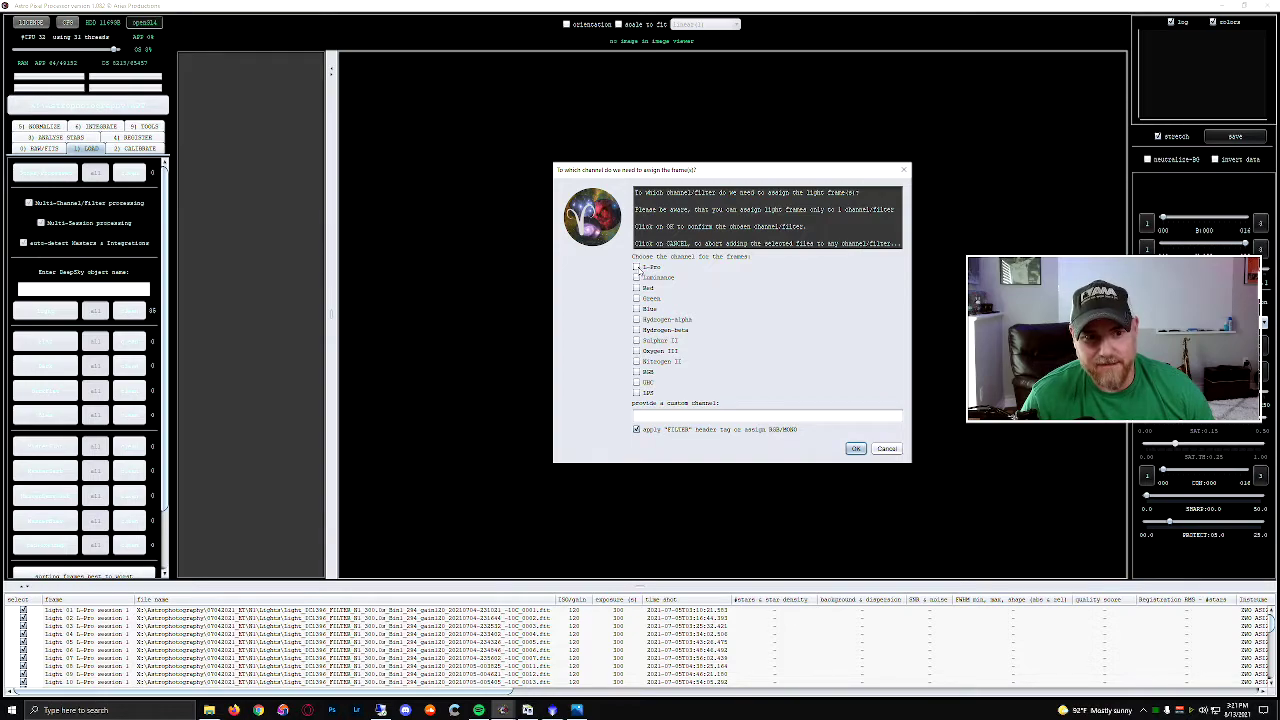
Step: Assign the N2 frames to custom channel L-eXtreme and session 2
click(690, 417)
text(L)
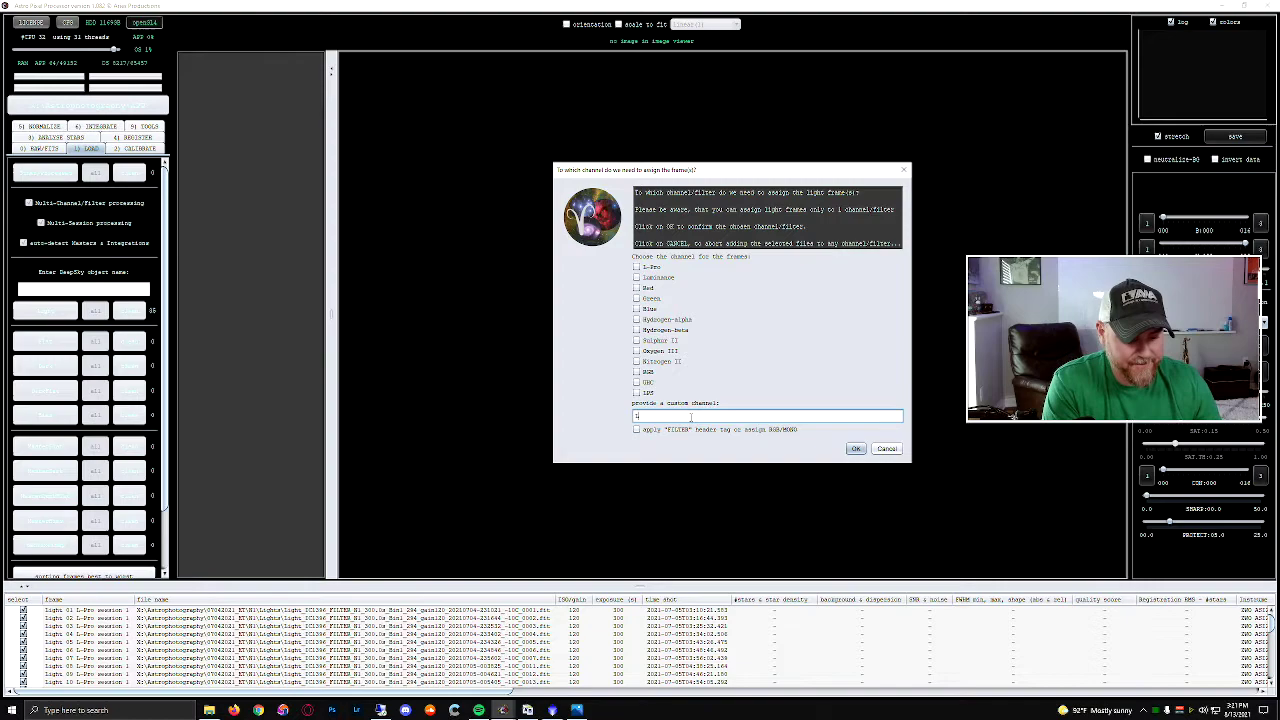
text(-eXtre)
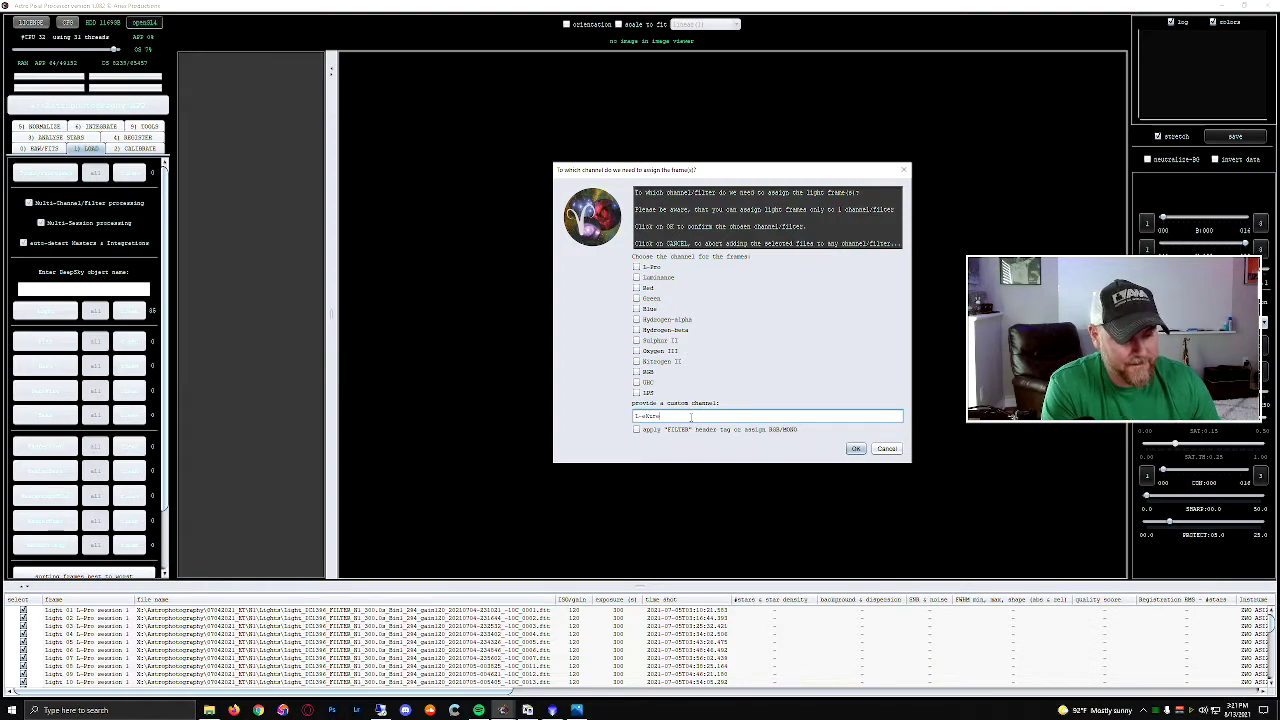
text(me)
click(855, 448)
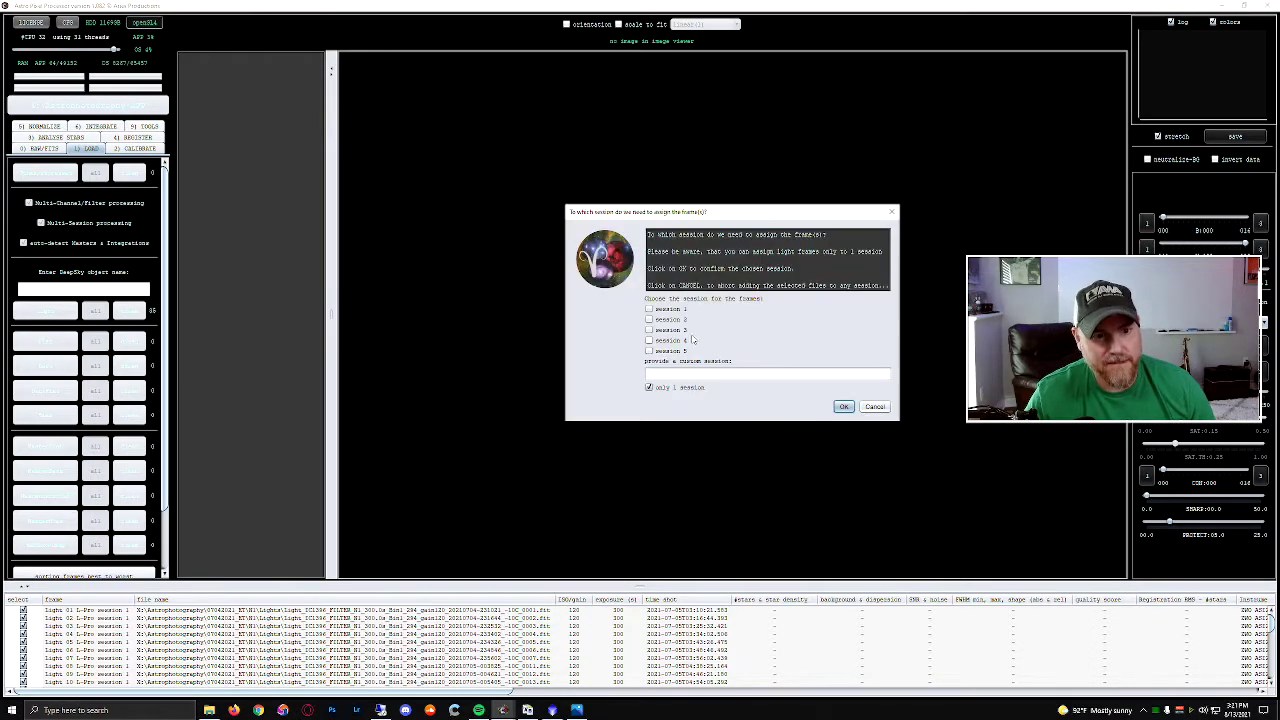
click(649, 319)
click(840, 407)
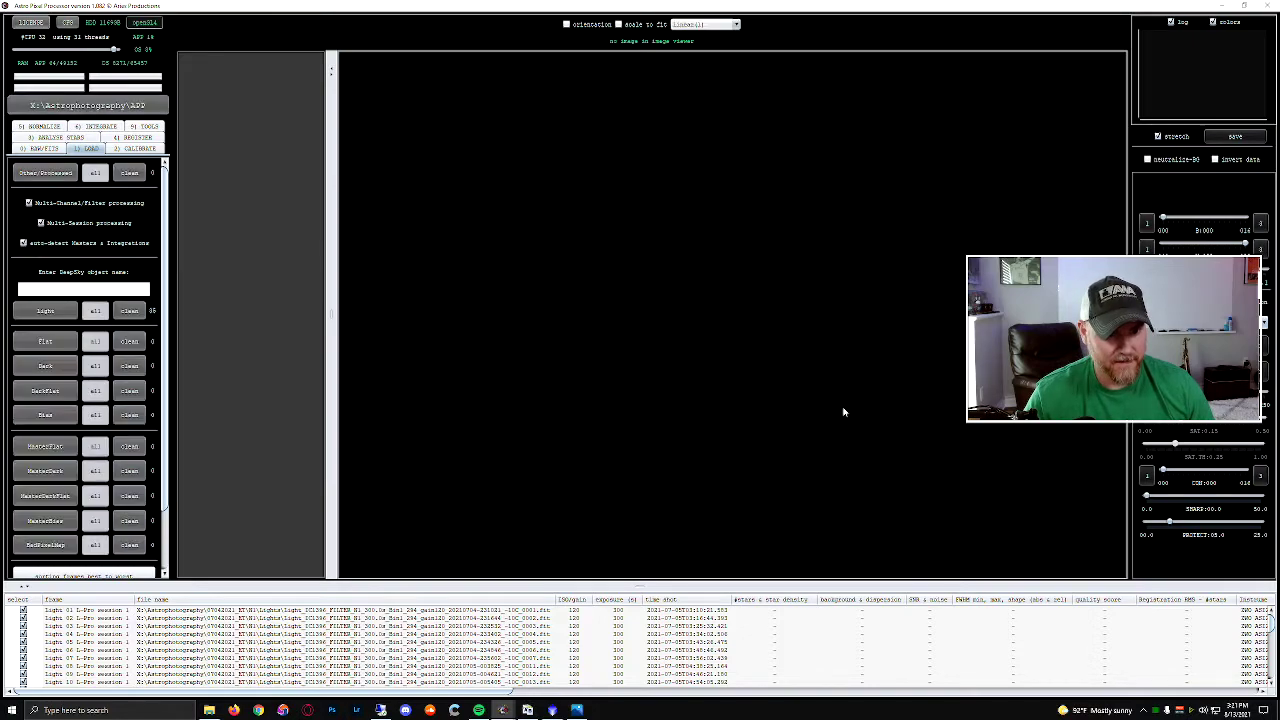
scroll(117, 651, down, 13)
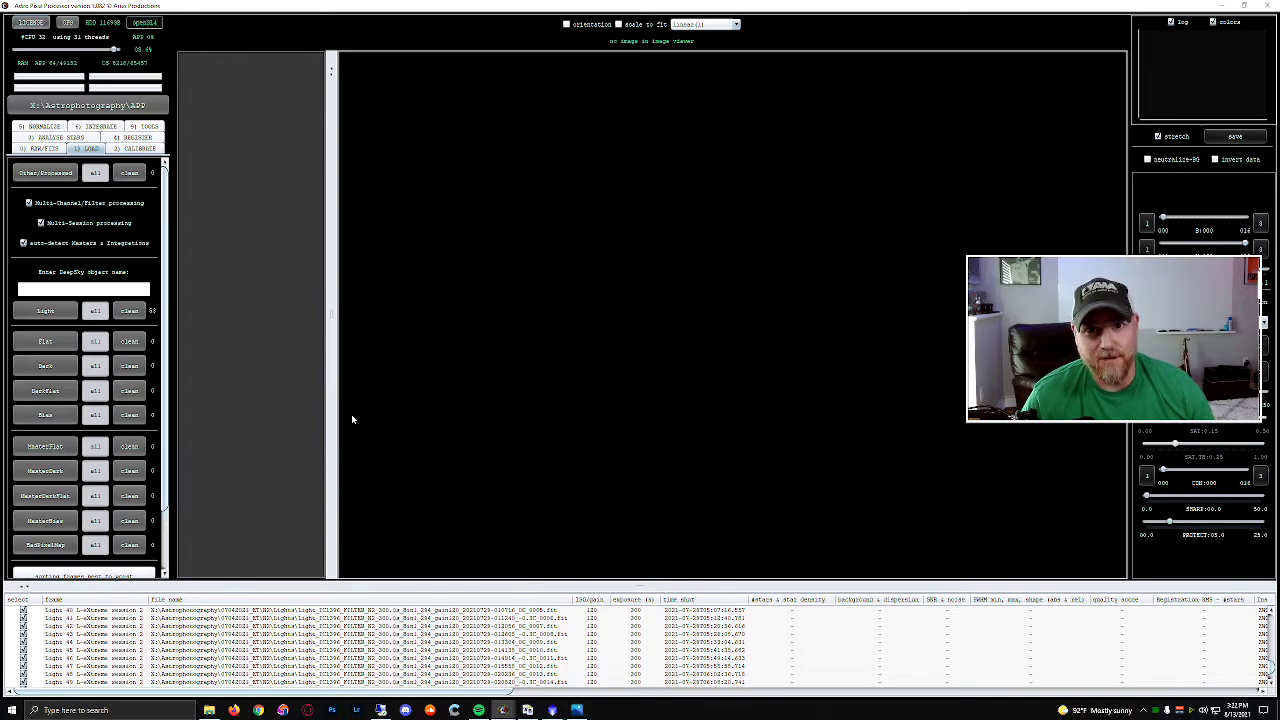
Step: Close Astro Pixel Processor and switch to PixInsight
click(1269, 5)
click(836, 358)
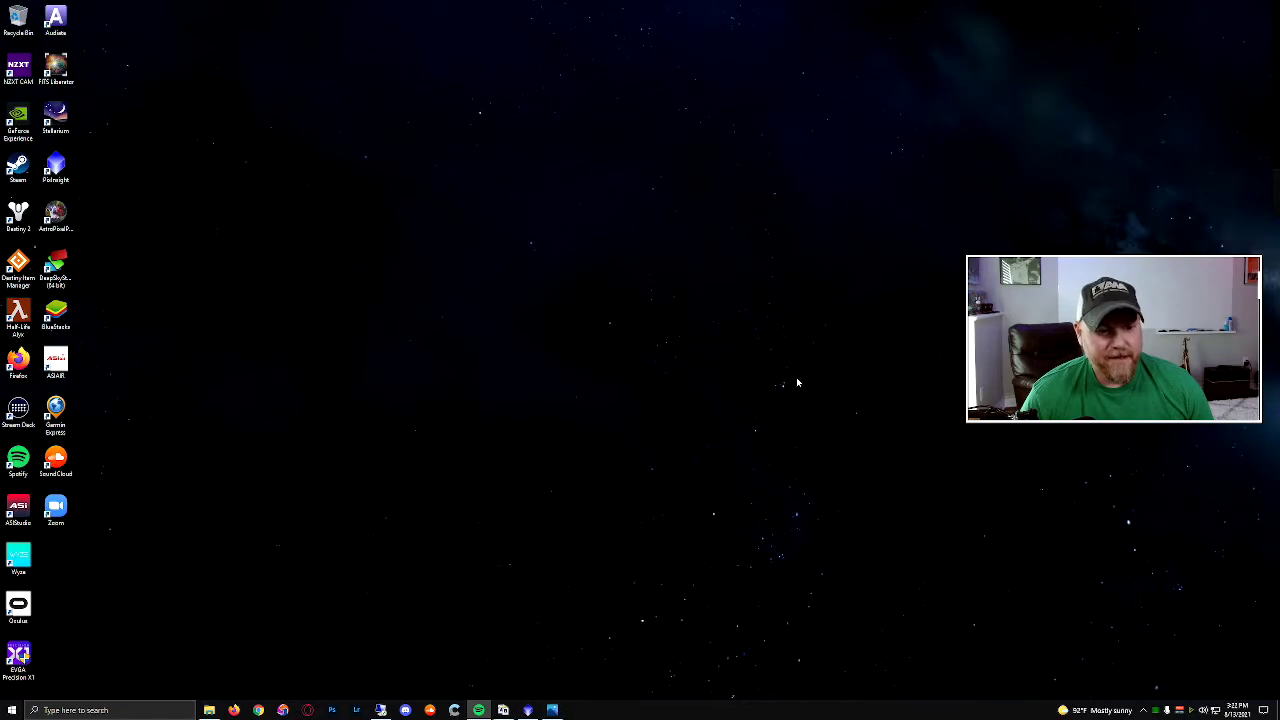
click(532, 711)
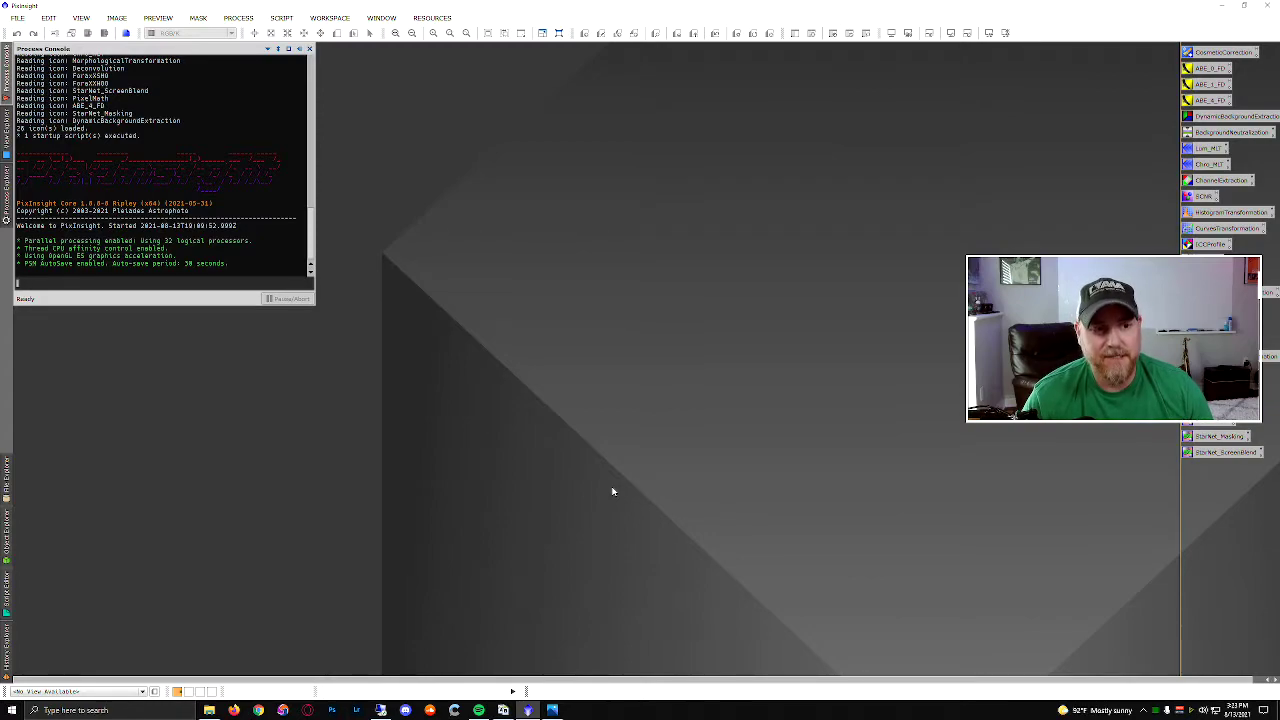
Step: Launch Script > Batch Processing > WeightedBatchPreprocessing, then move and enlarge its window
click(281, 18)
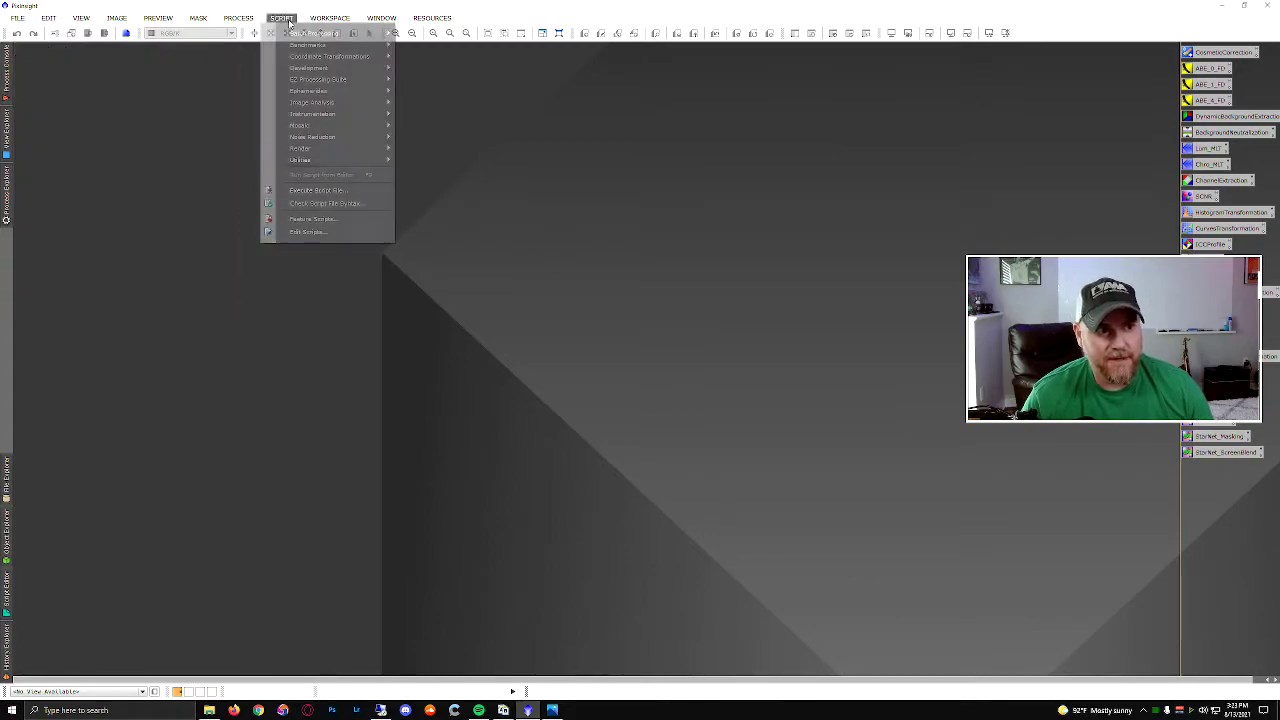
click(697, 277)
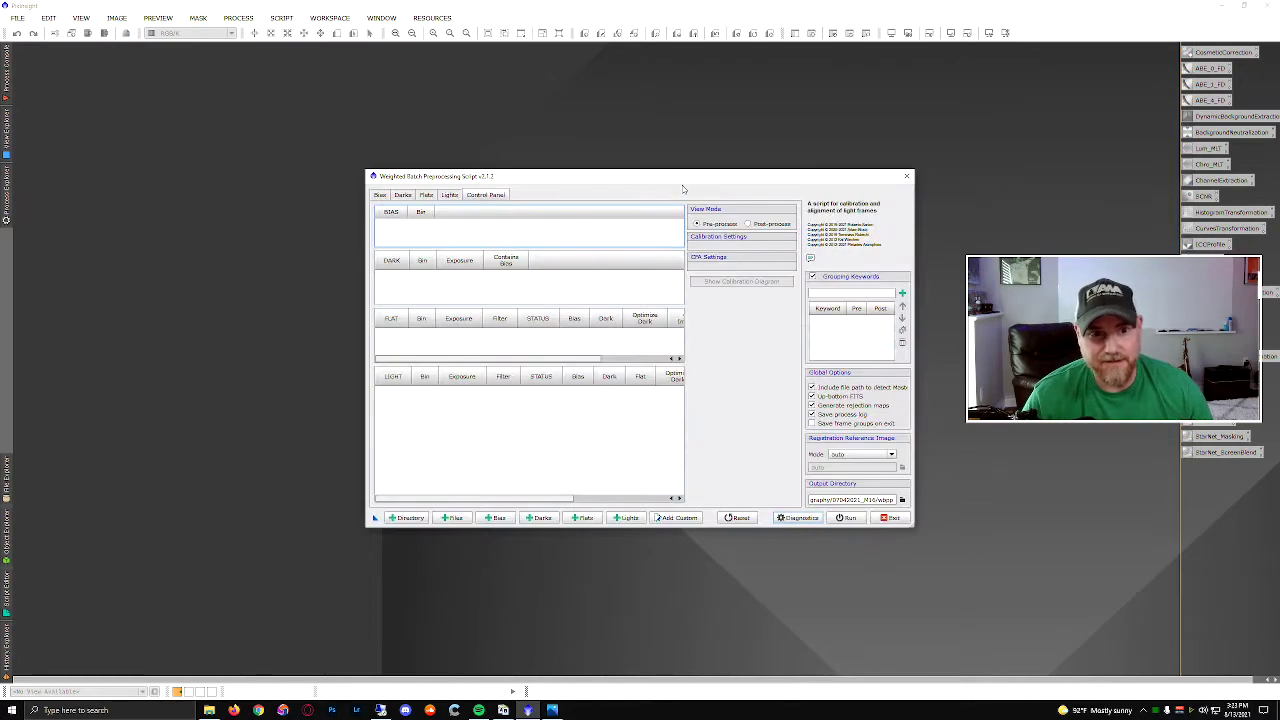
drag(685, 180, 339, 68)
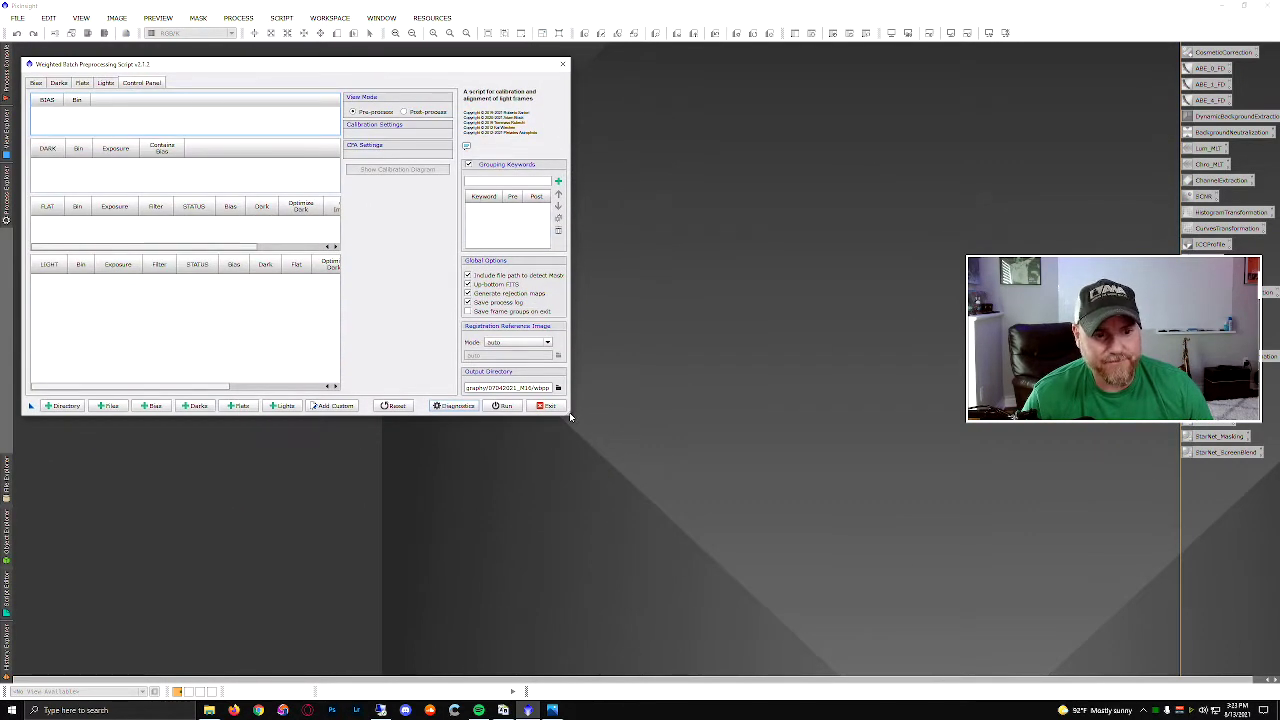
drag(569, 412, 858, 597)
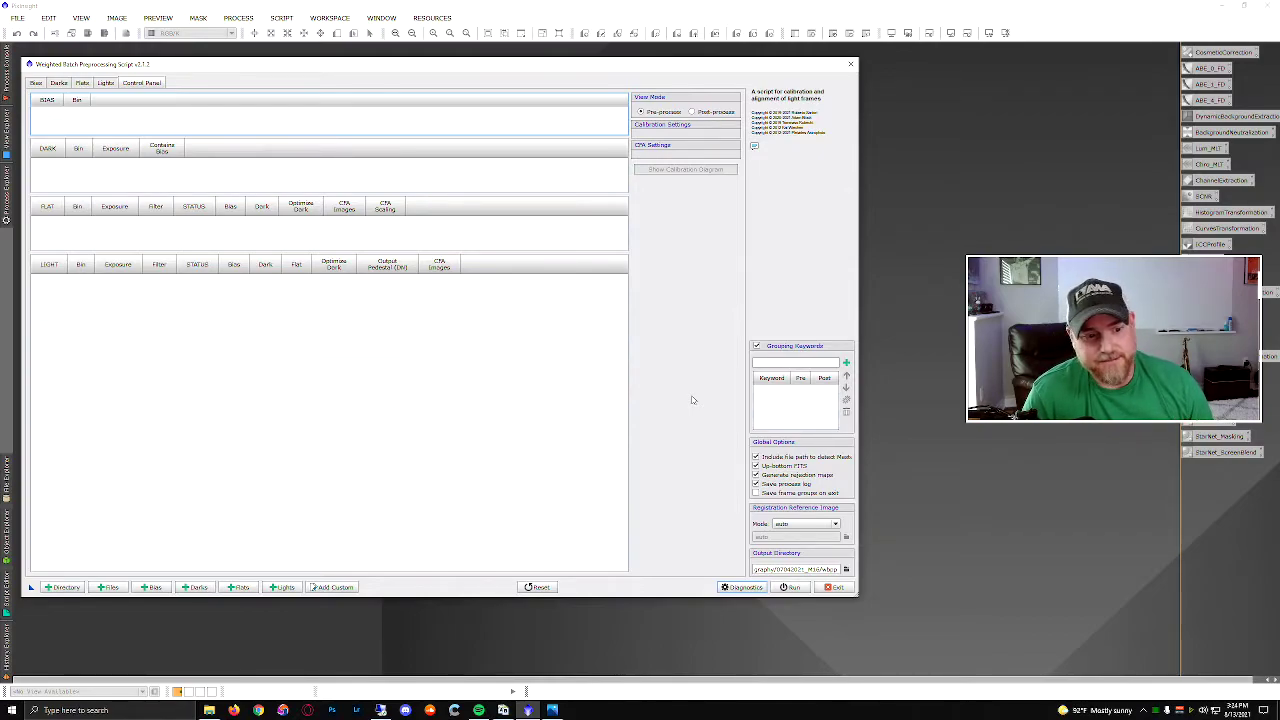
click(333, 587)
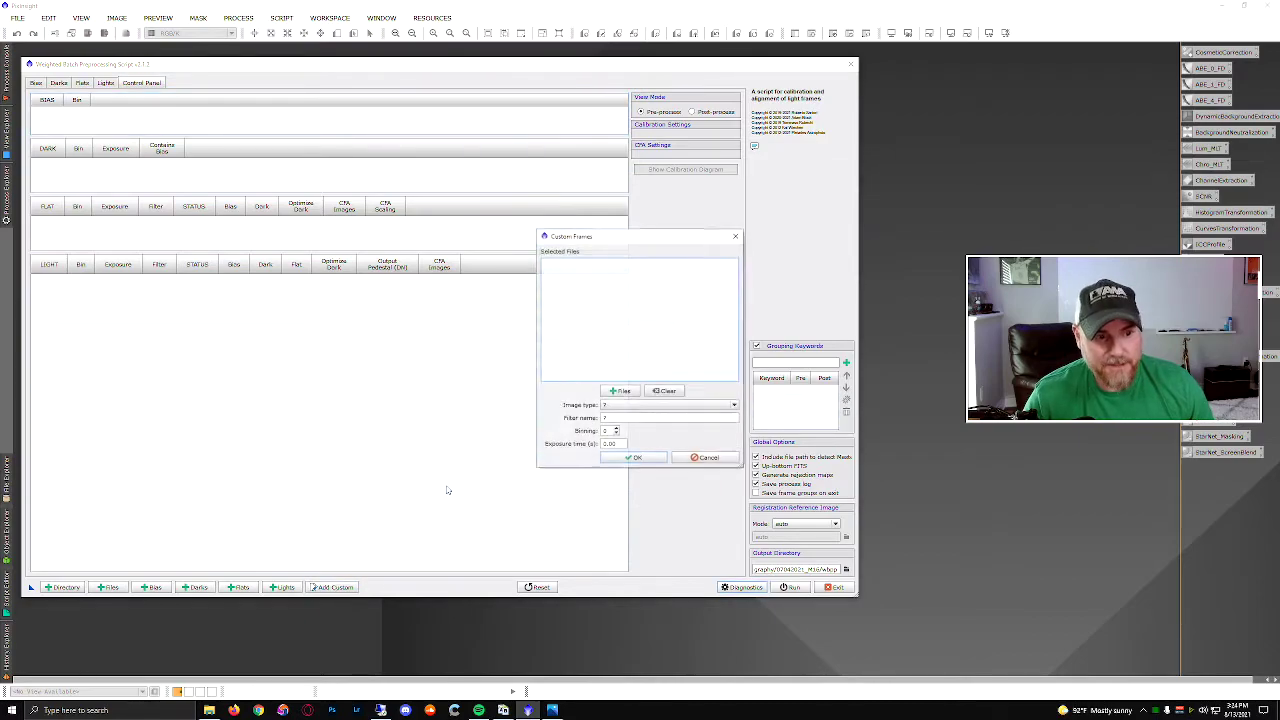
click(621, 405)
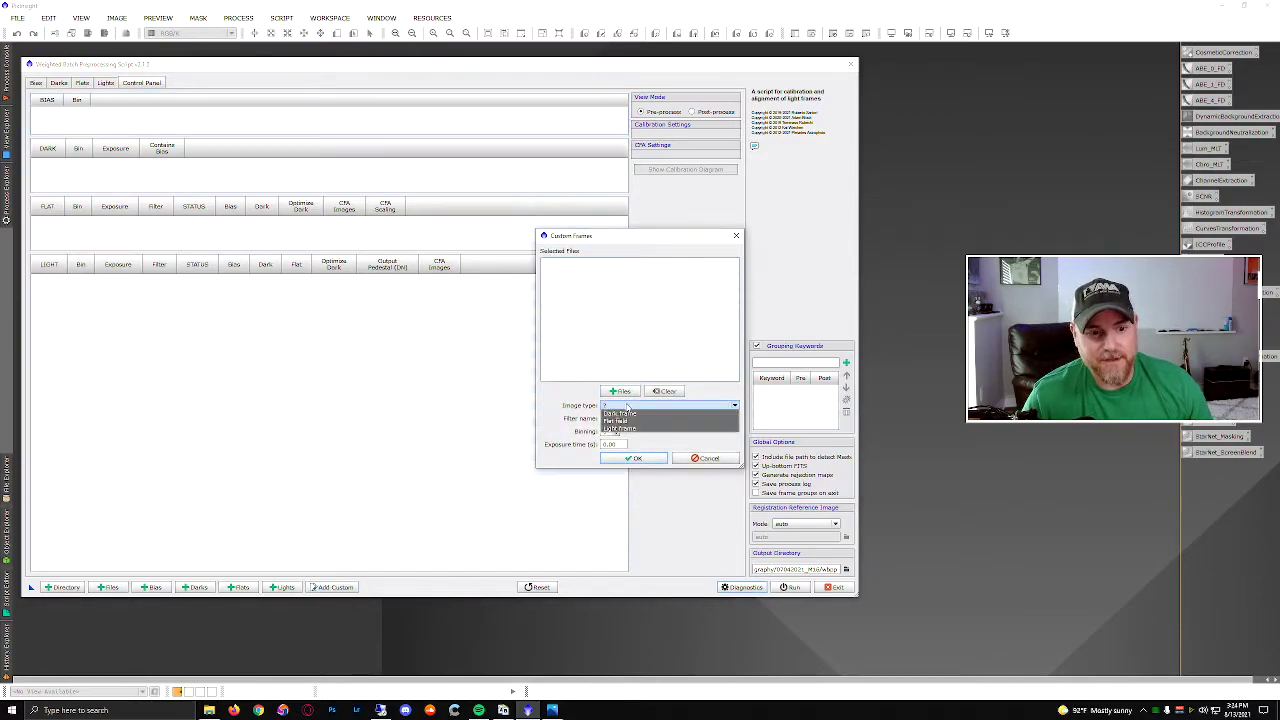
click(626, 422)
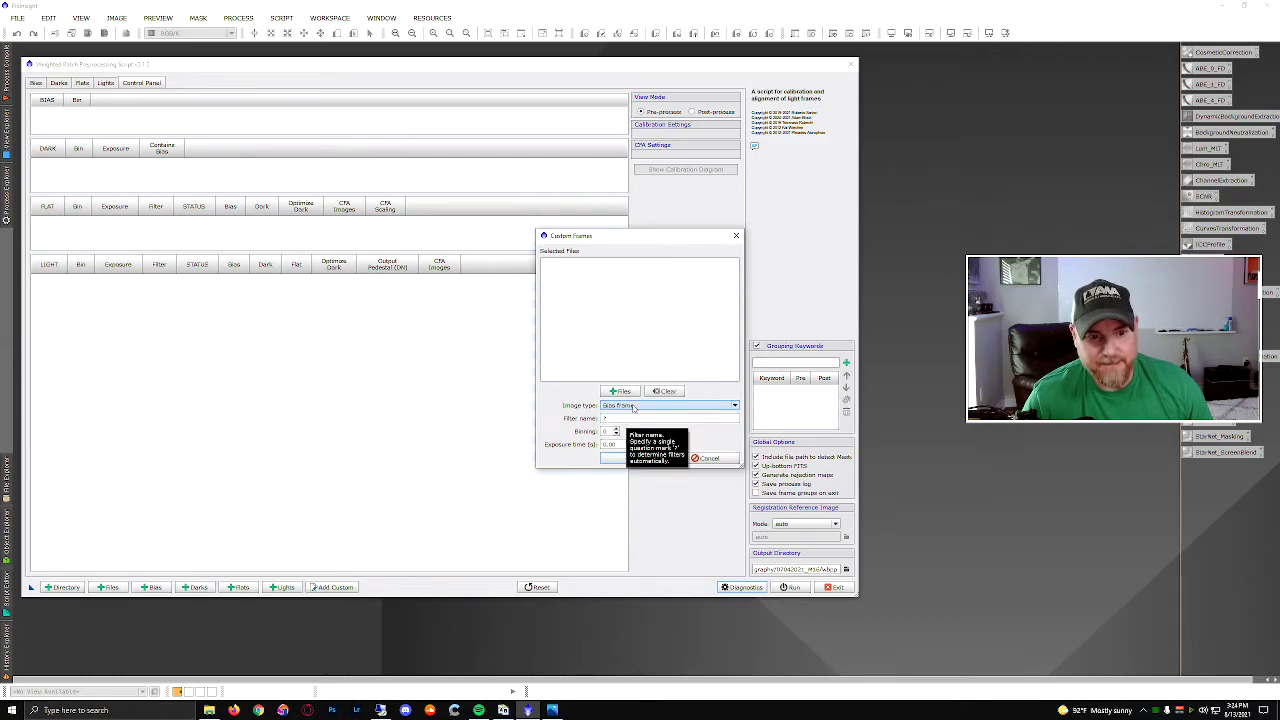
click(626, 405)
click(628, 430)
click(627, 419)
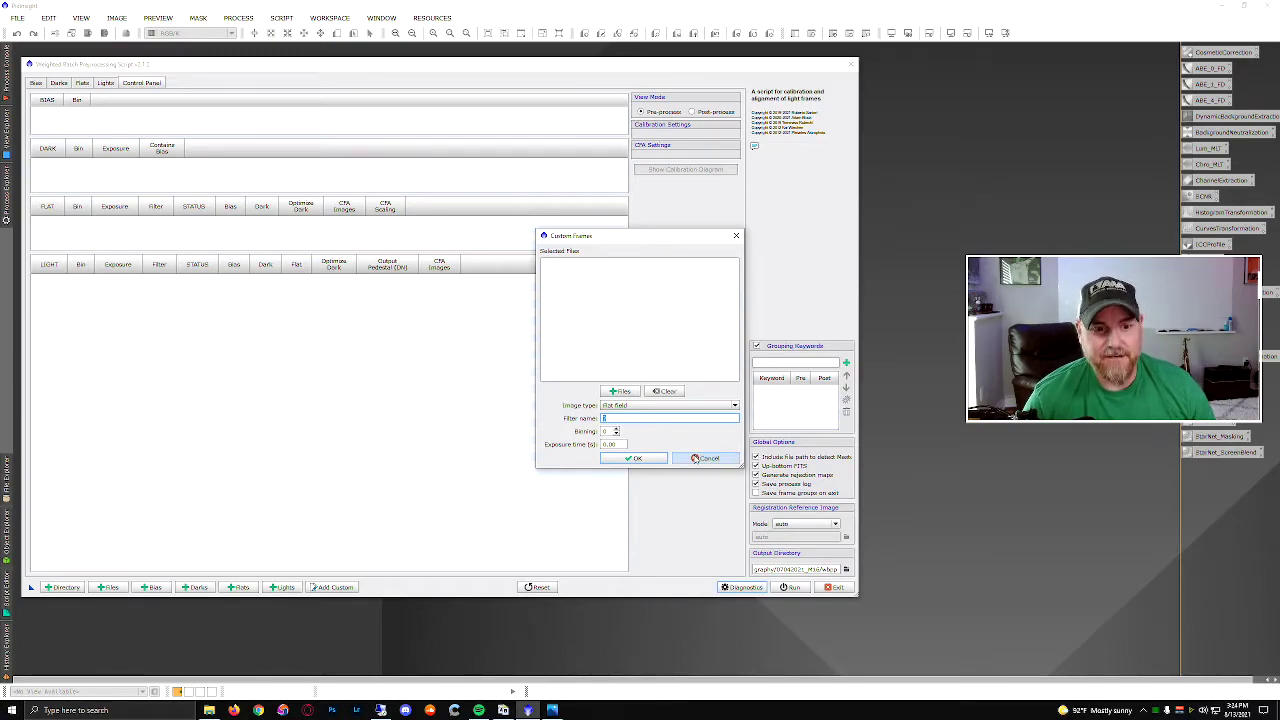
click(695, 458)
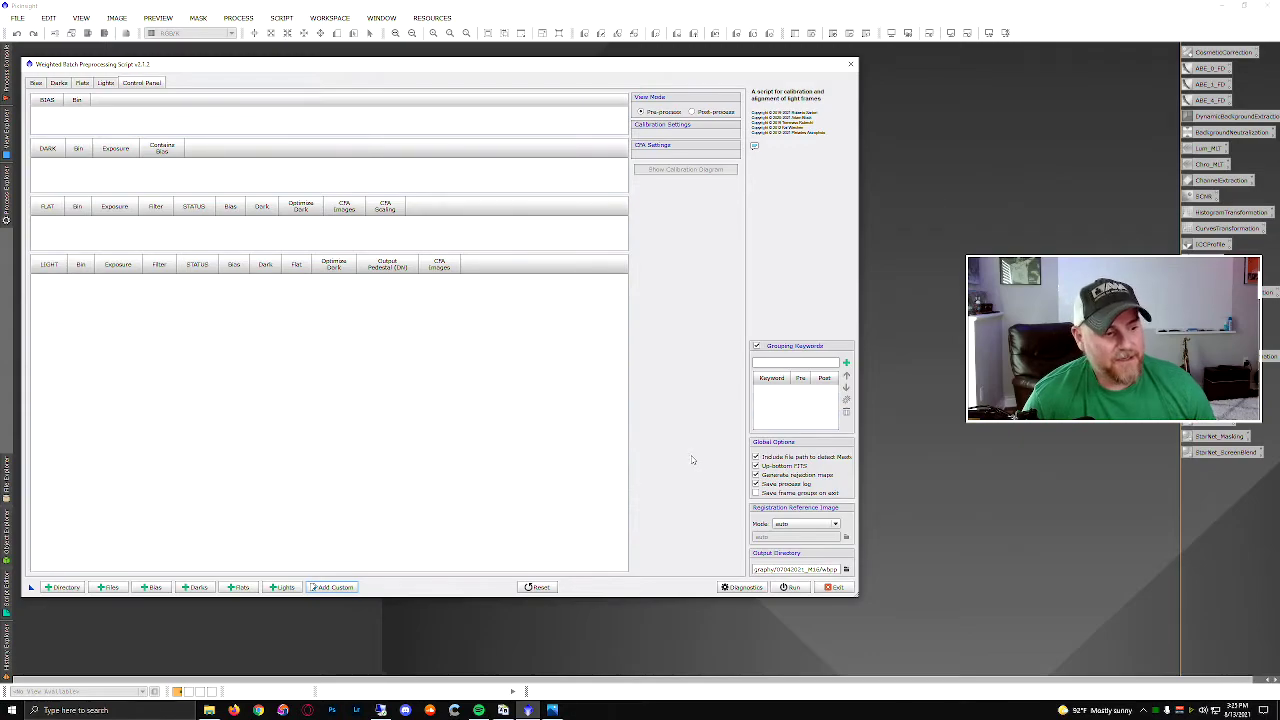
Step: Add the 07042021_M16\SESSION_N1 folder's frames and dismiss the loading report
click(62, 587)
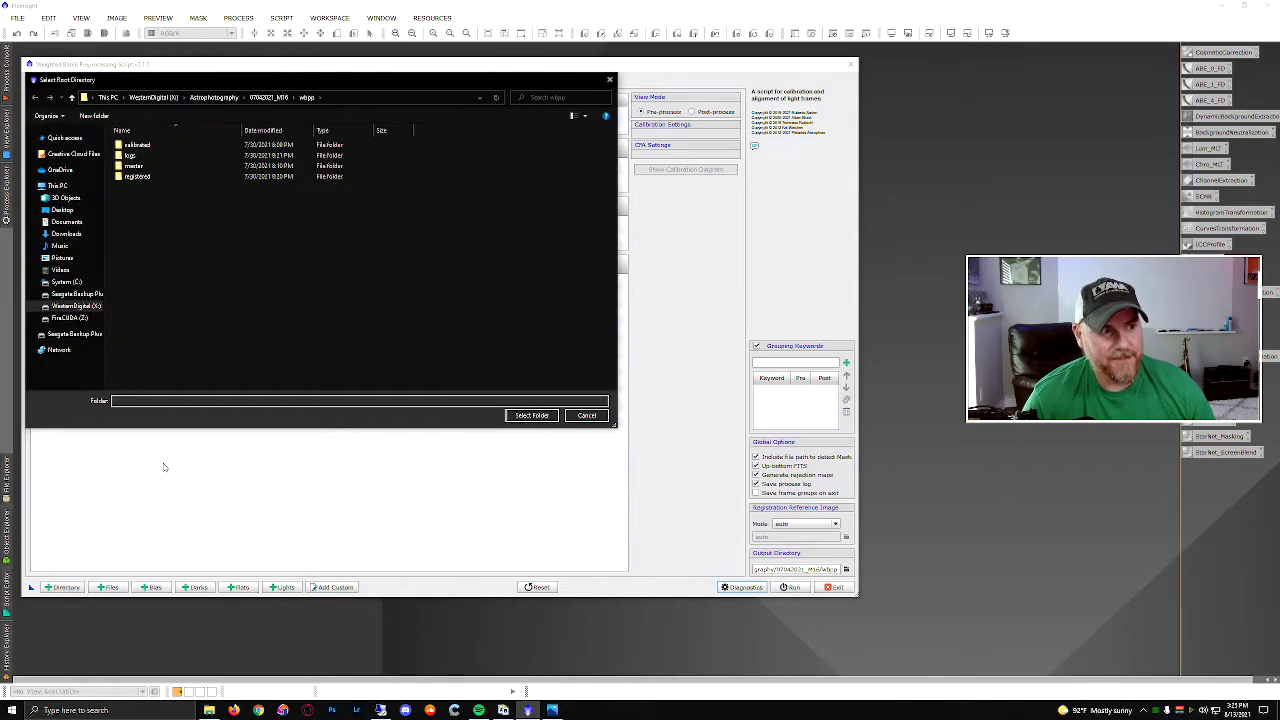
click(272, 97)
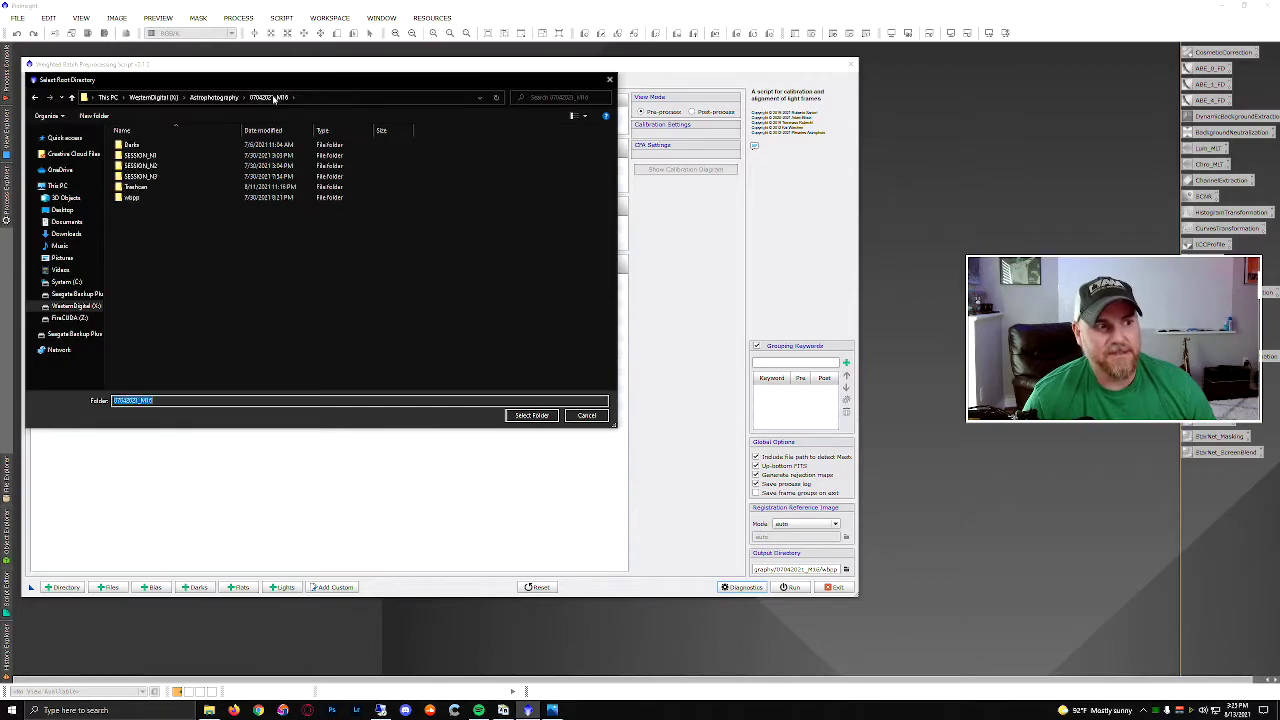
double_click(138, 156)
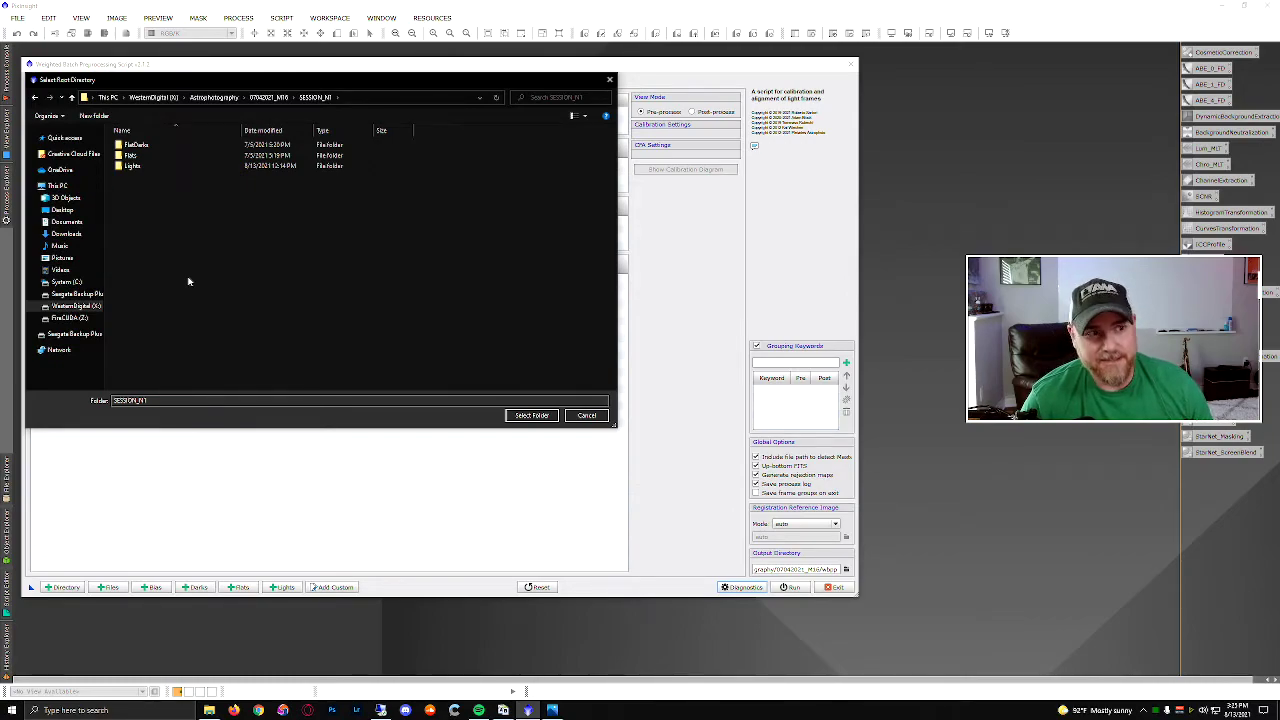
click(268, 97)
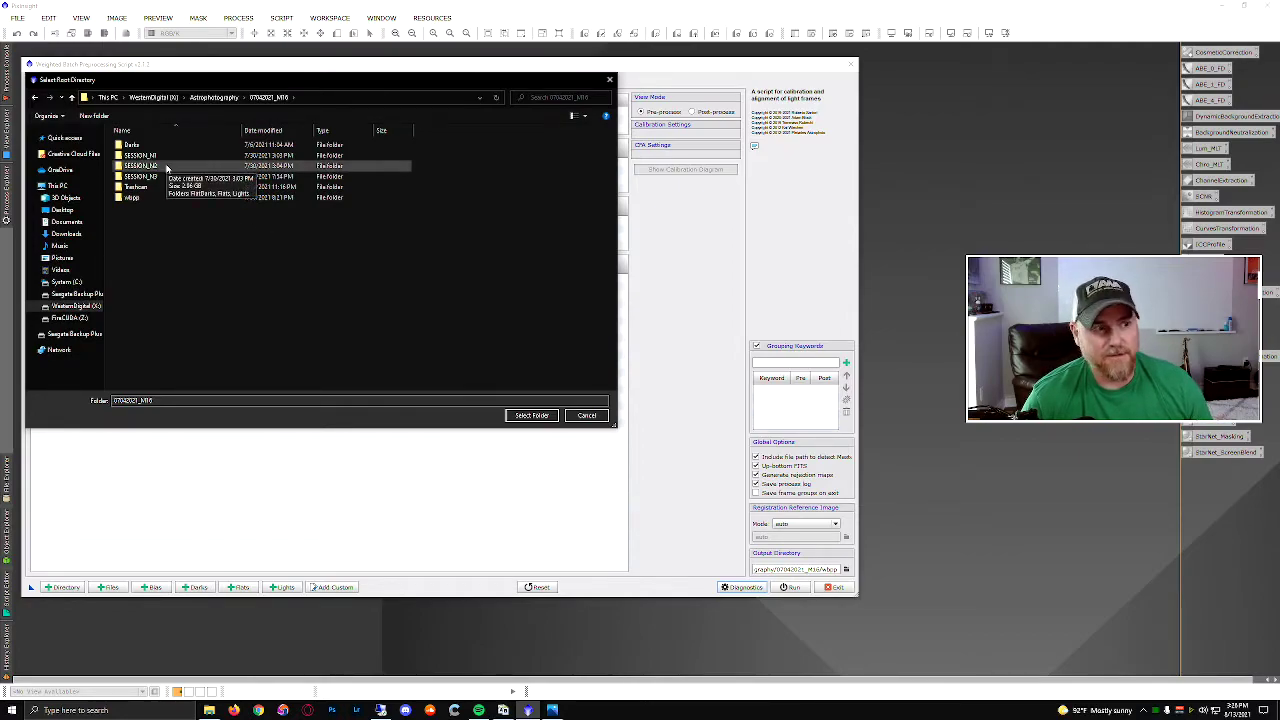
click(130, 157)
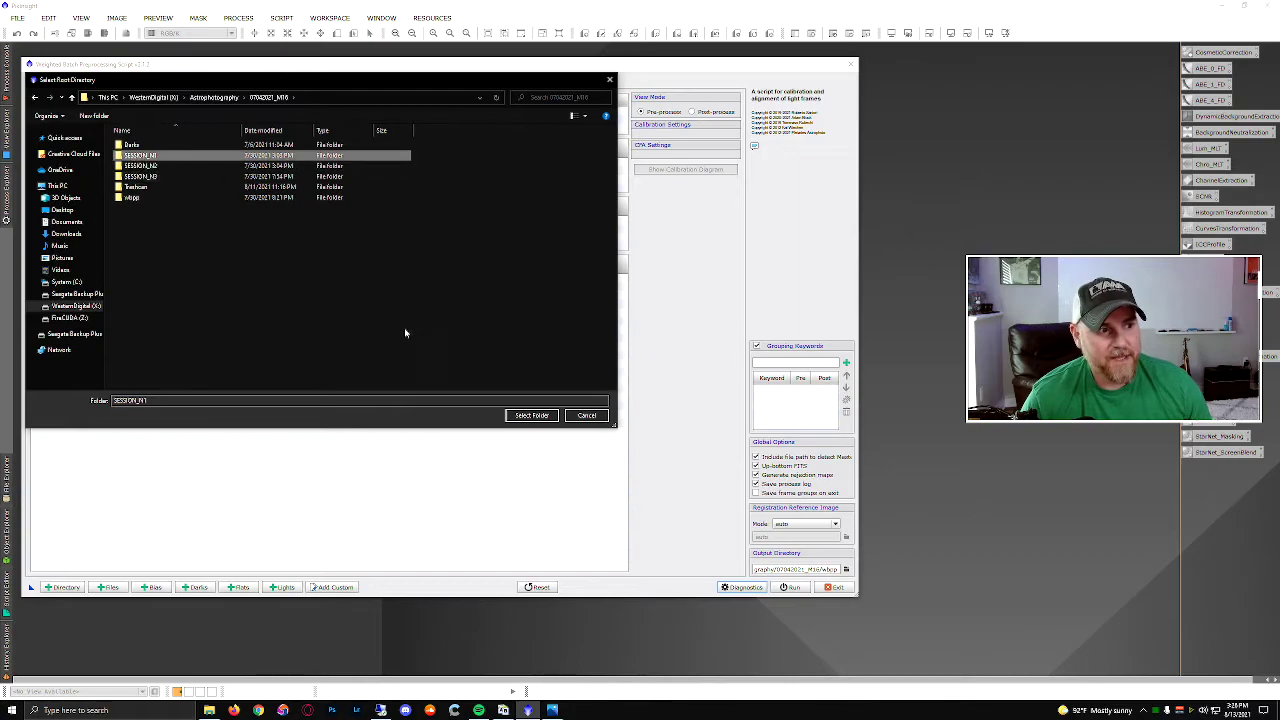
click(528, 415)
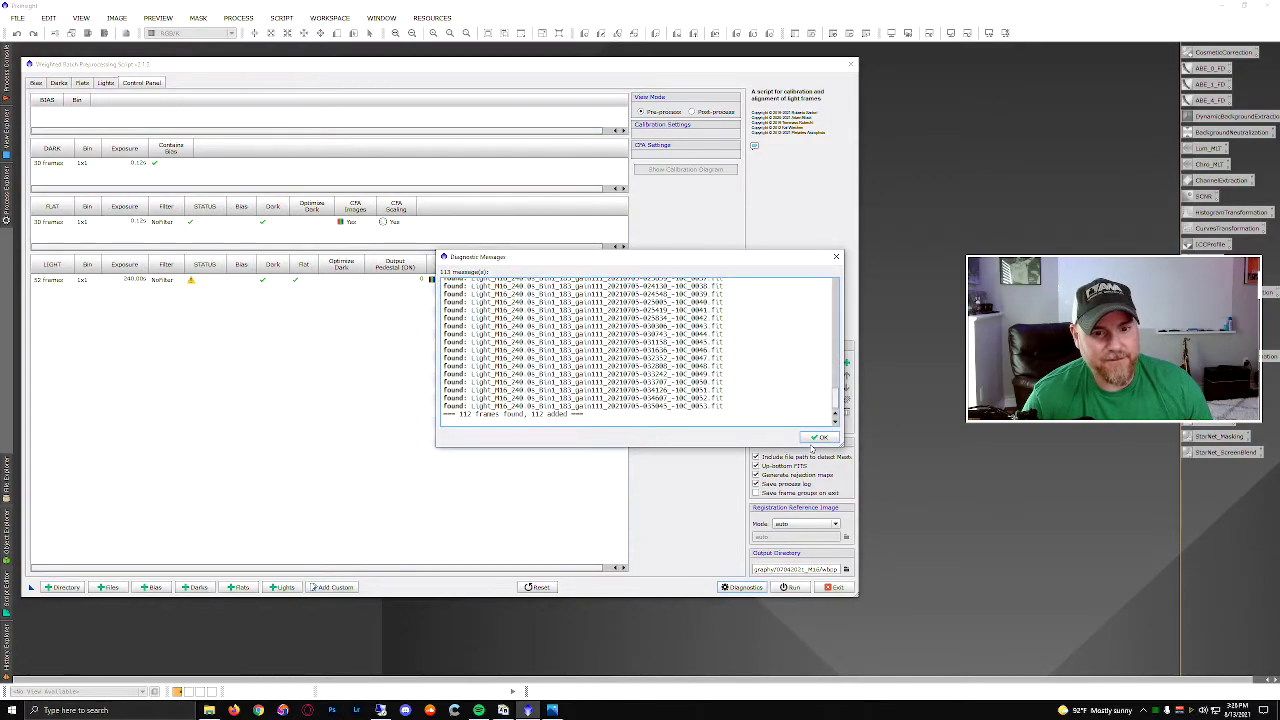
click(818, 438)
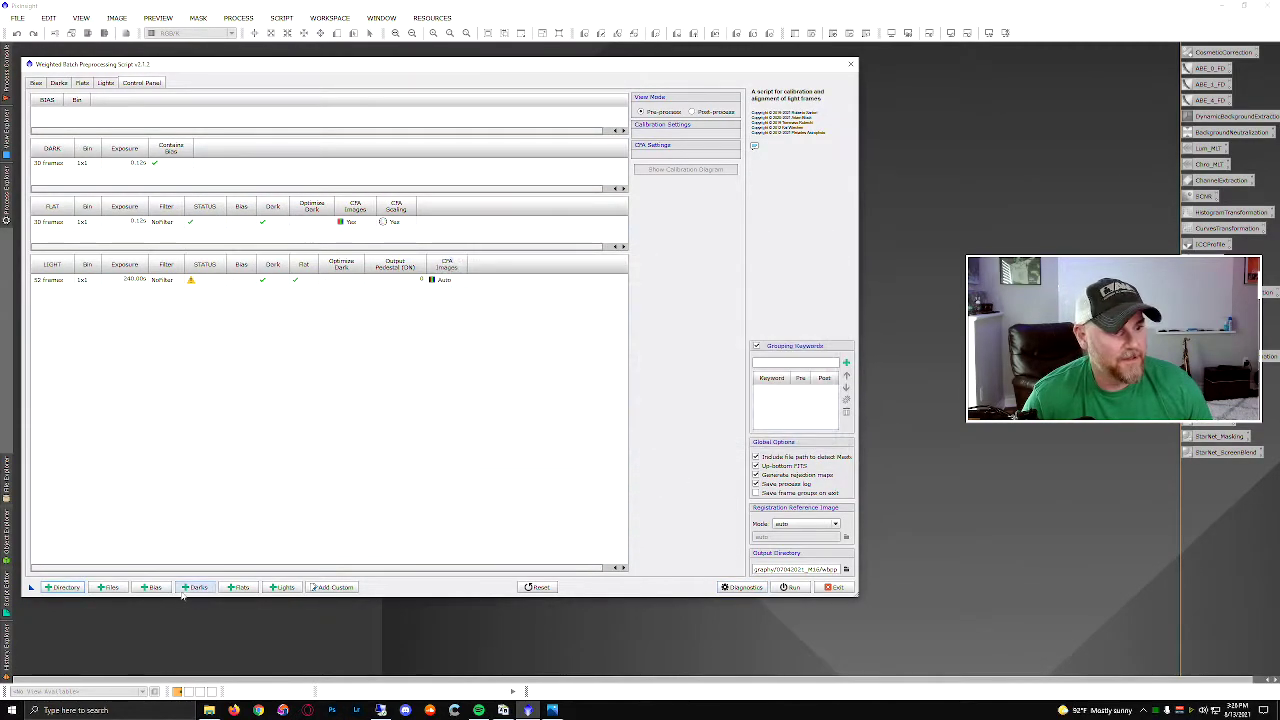
Step: Add the SESSION_N2 and SESSION_N3 folders too, dismissing each loading report
click(62, 587)
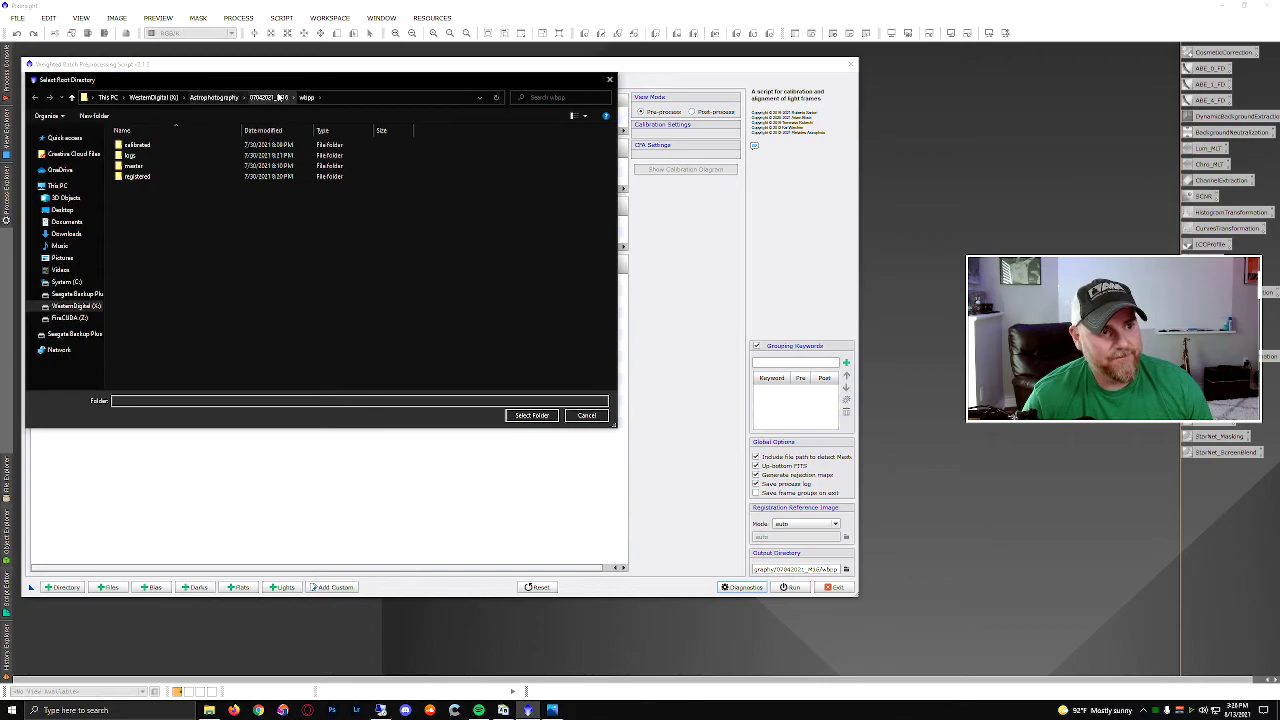
click(279, 97)
click(138, 166)
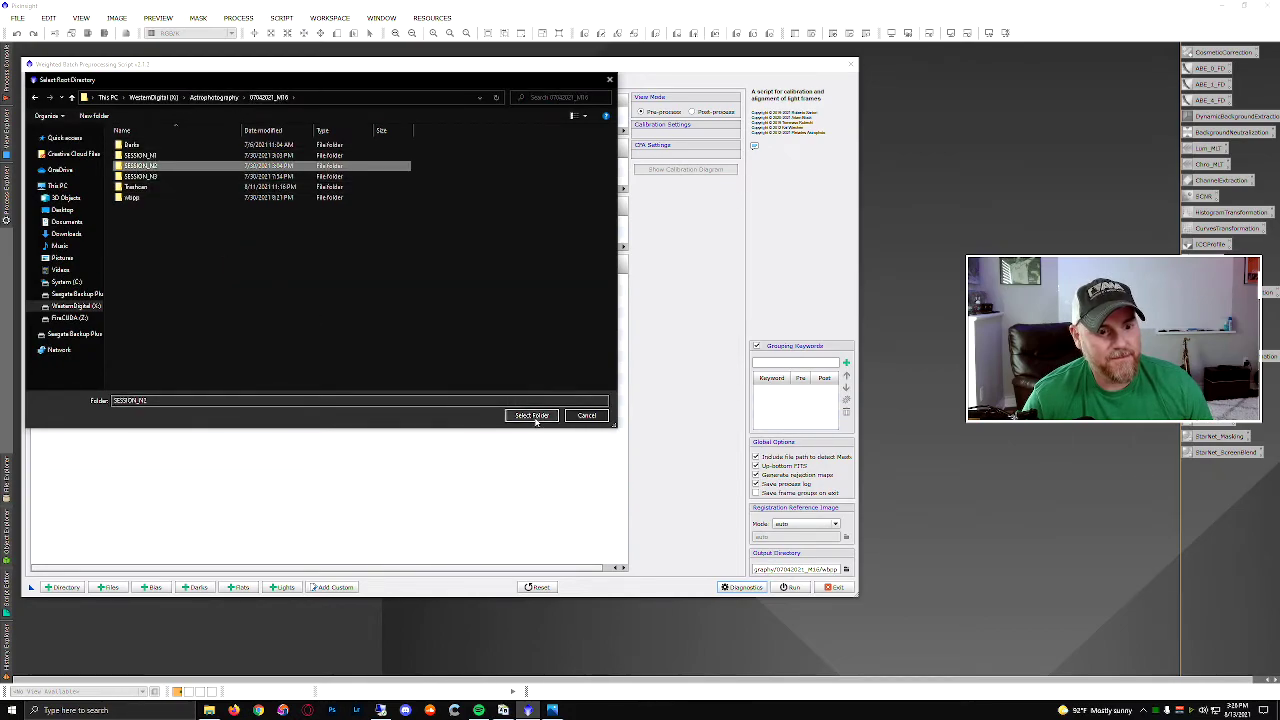
click(533, 416)
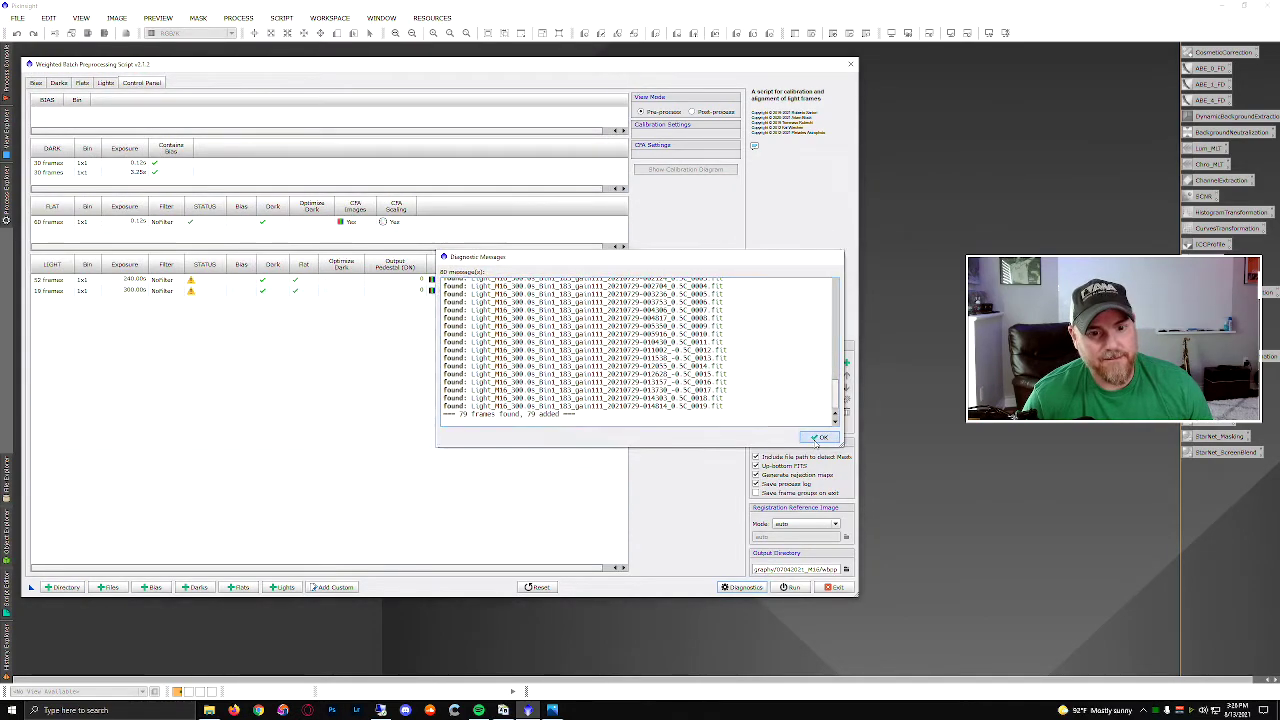
click(818, 438)
click(62, 587)
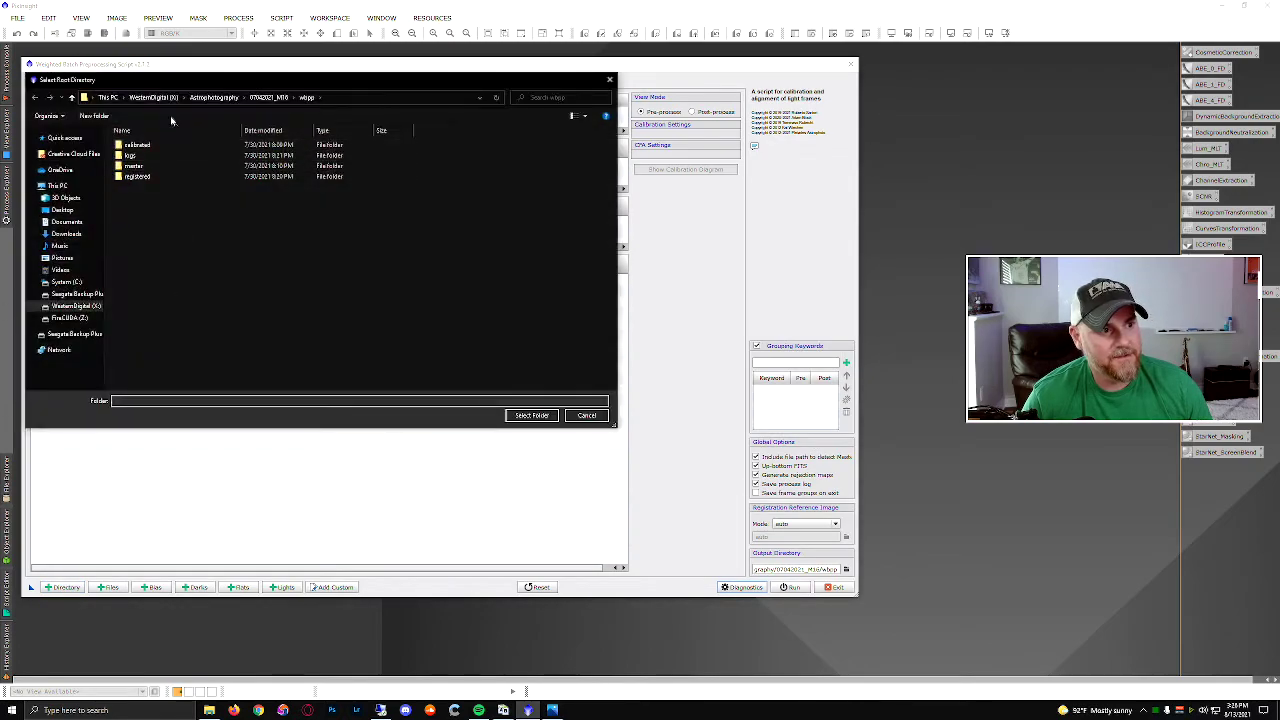
click(270, 97)
click(140, 176)
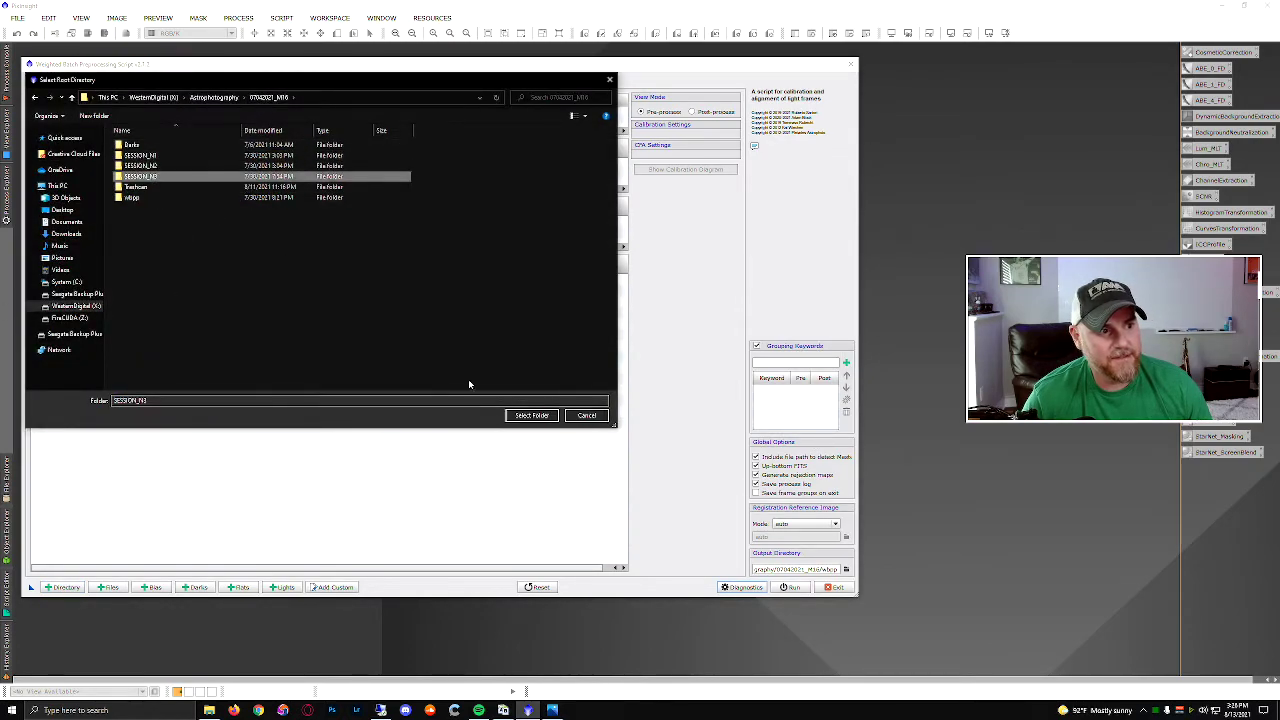
click(533, 416)
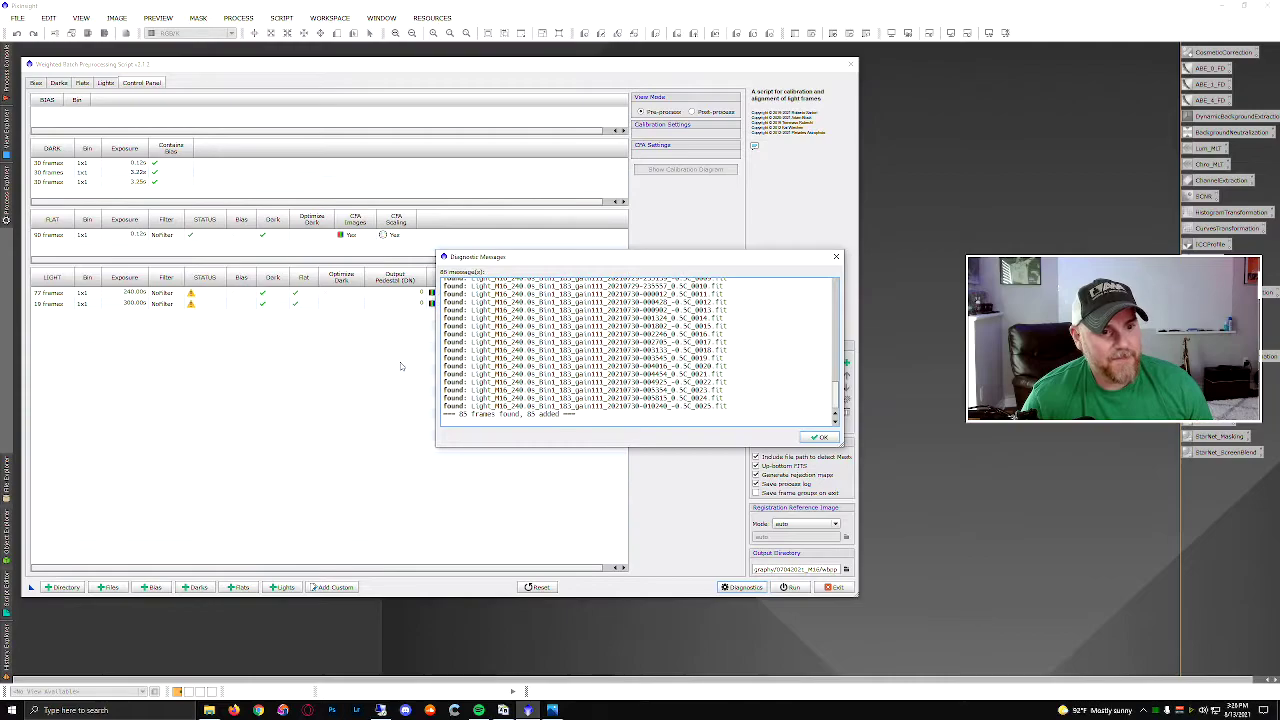
key(Return)
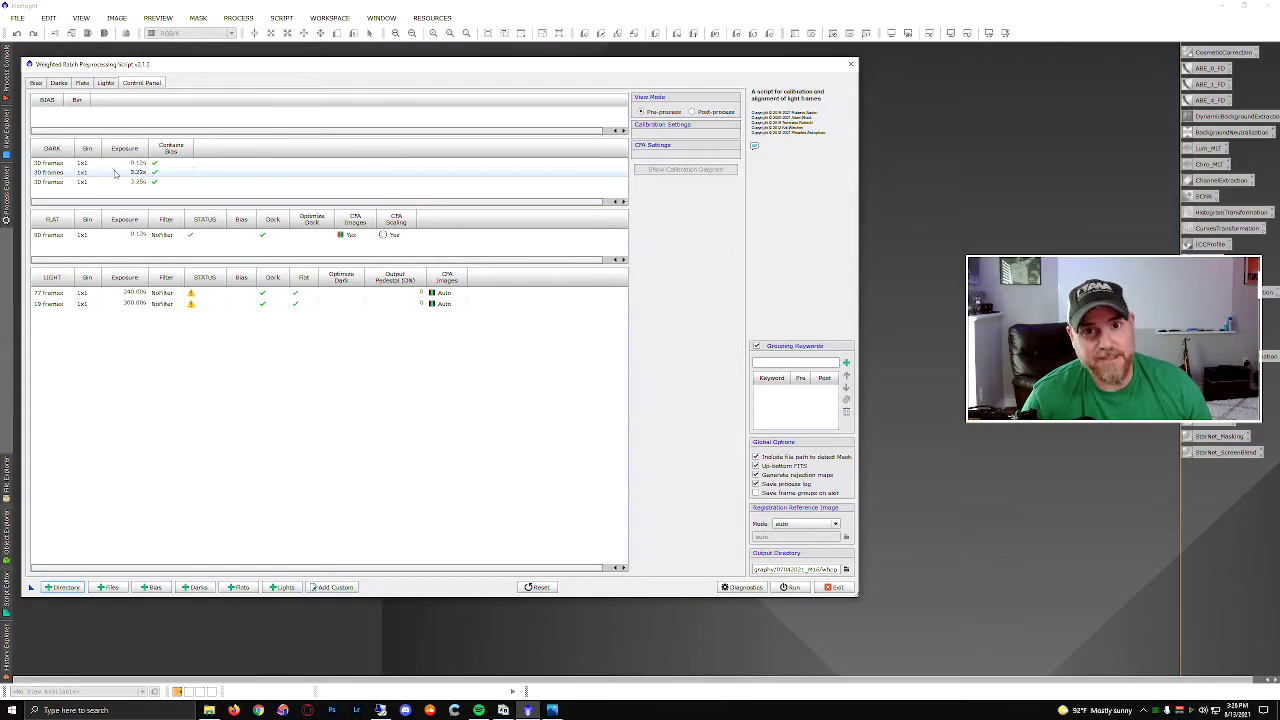
Step: Add SESSION as a grouping keyword so light groups split into N1, N2 and N3
click(127, 302)
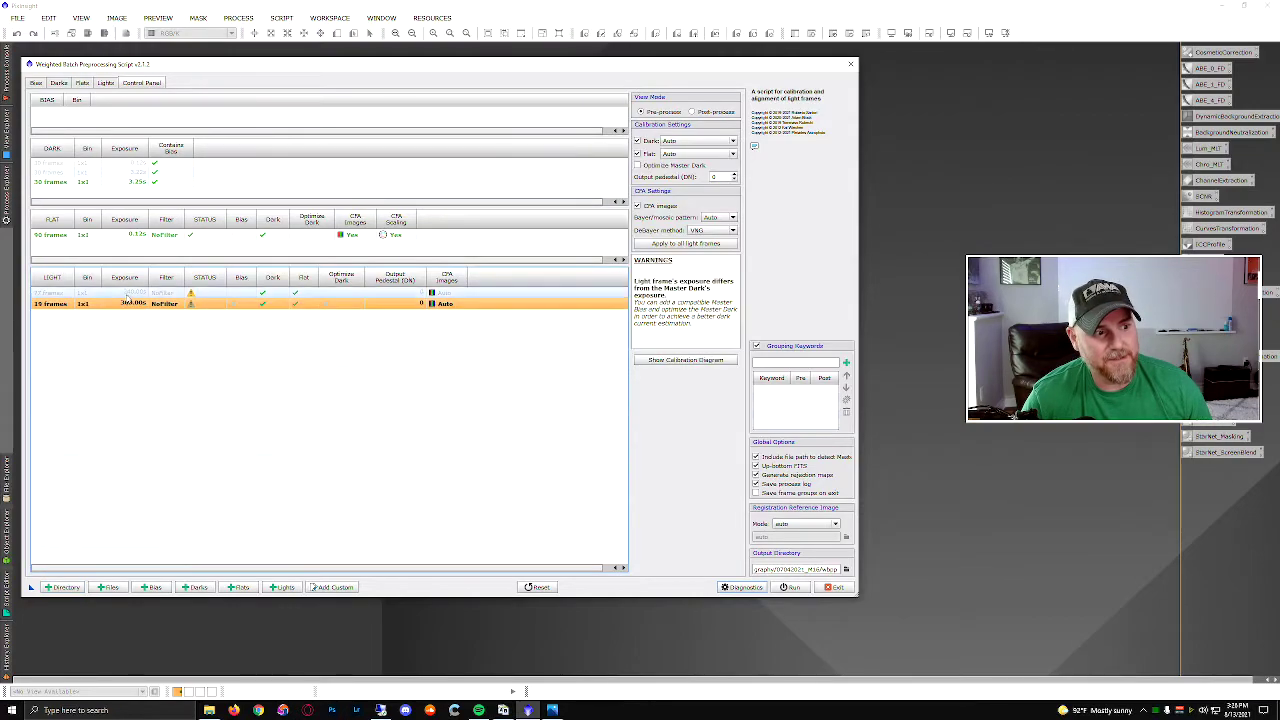
click(127, 297)
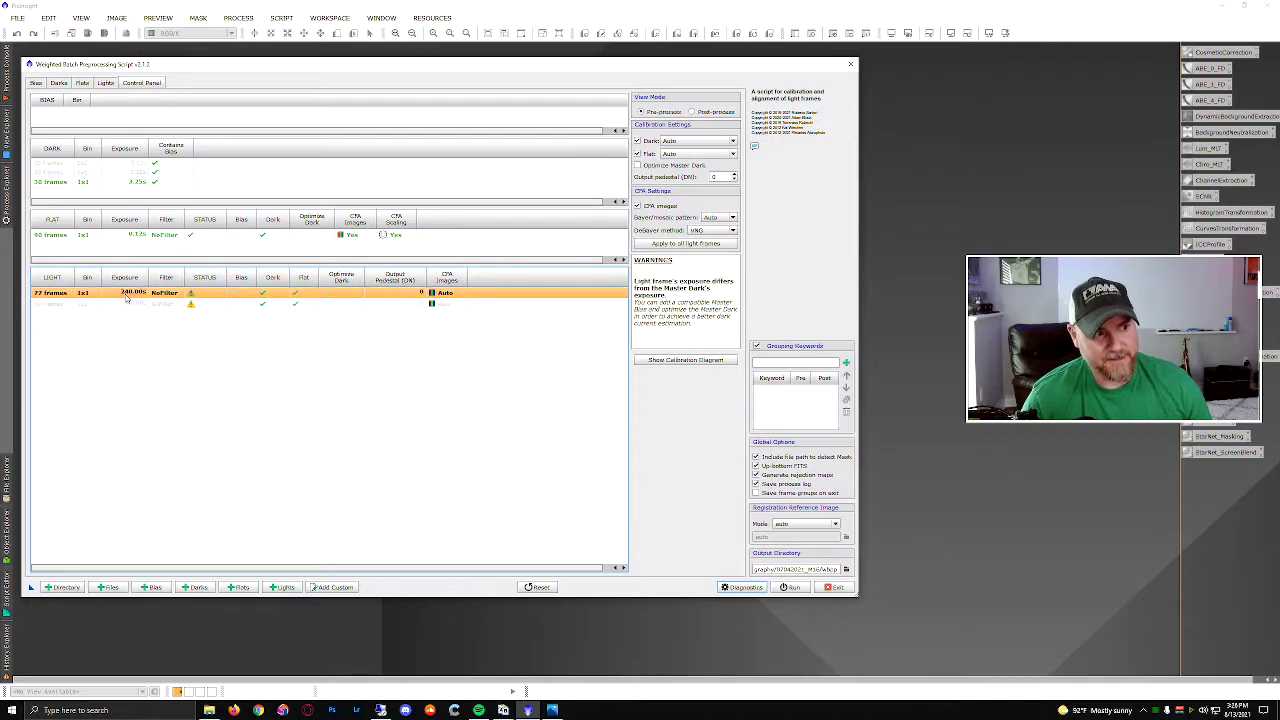
click(127, 302)
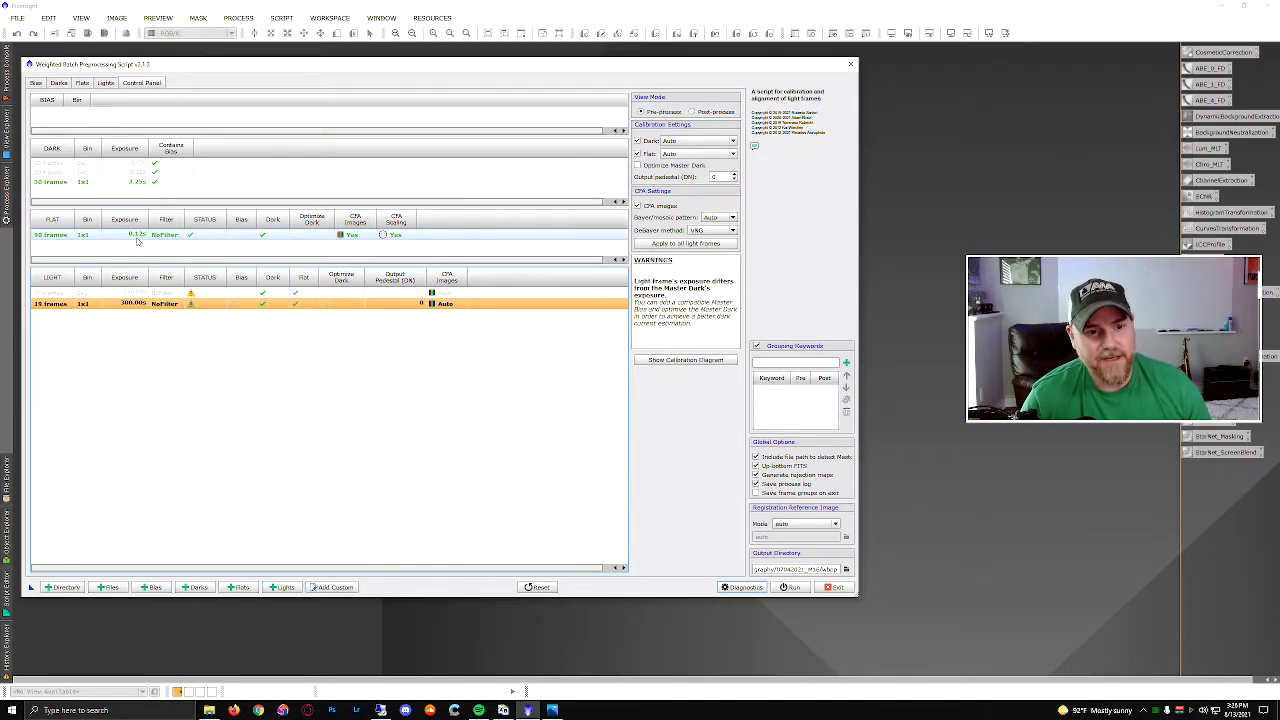
click(797, 365)
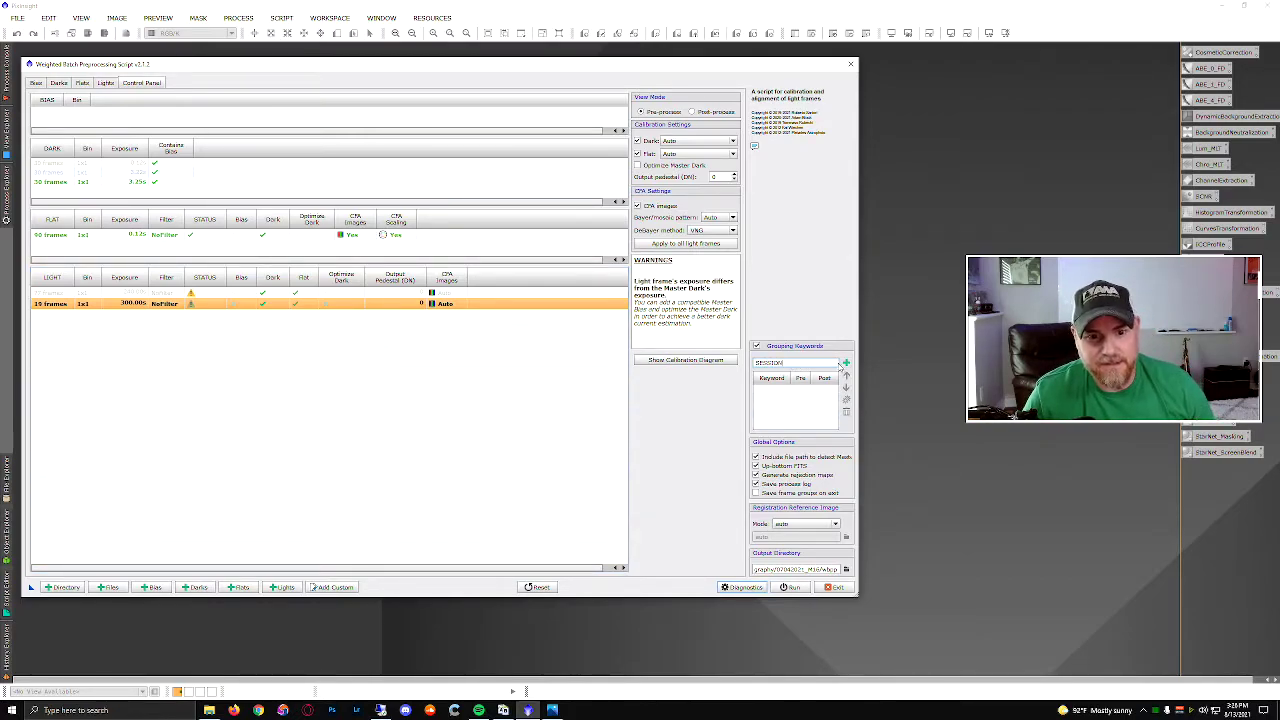
click(845, 364)
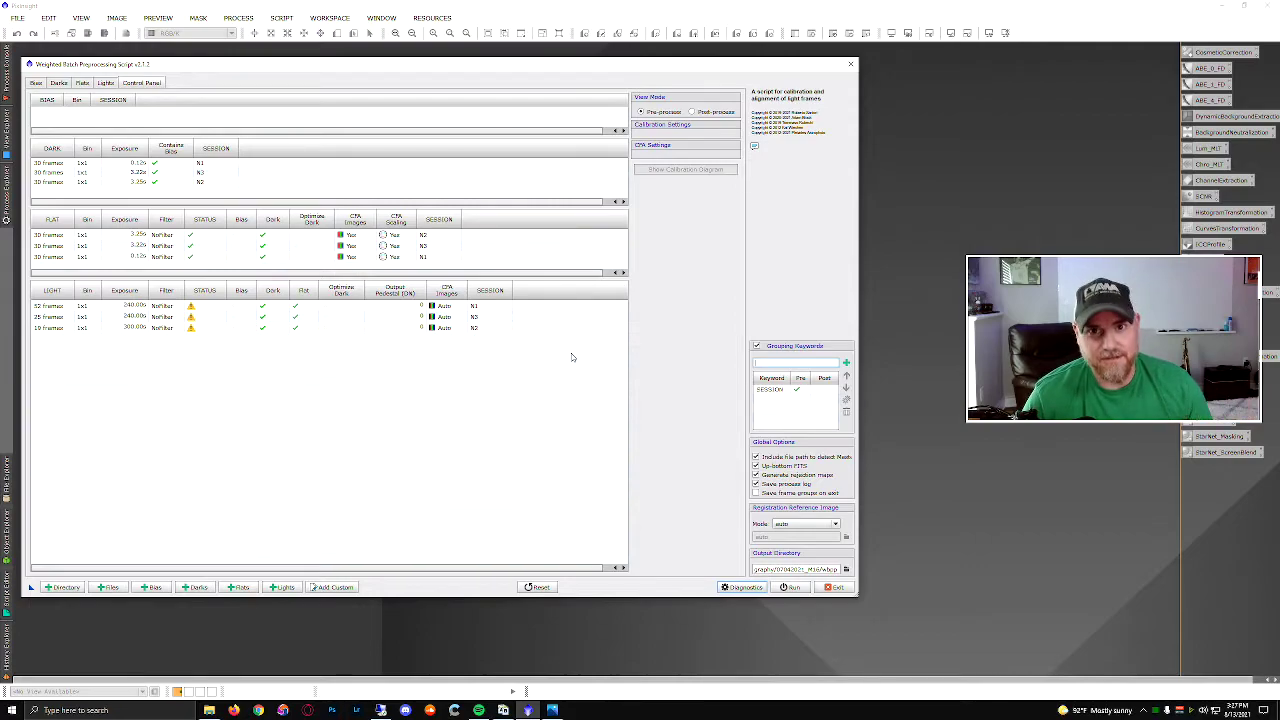
click(160, 327)
click(159, 316)
click(158, 306)
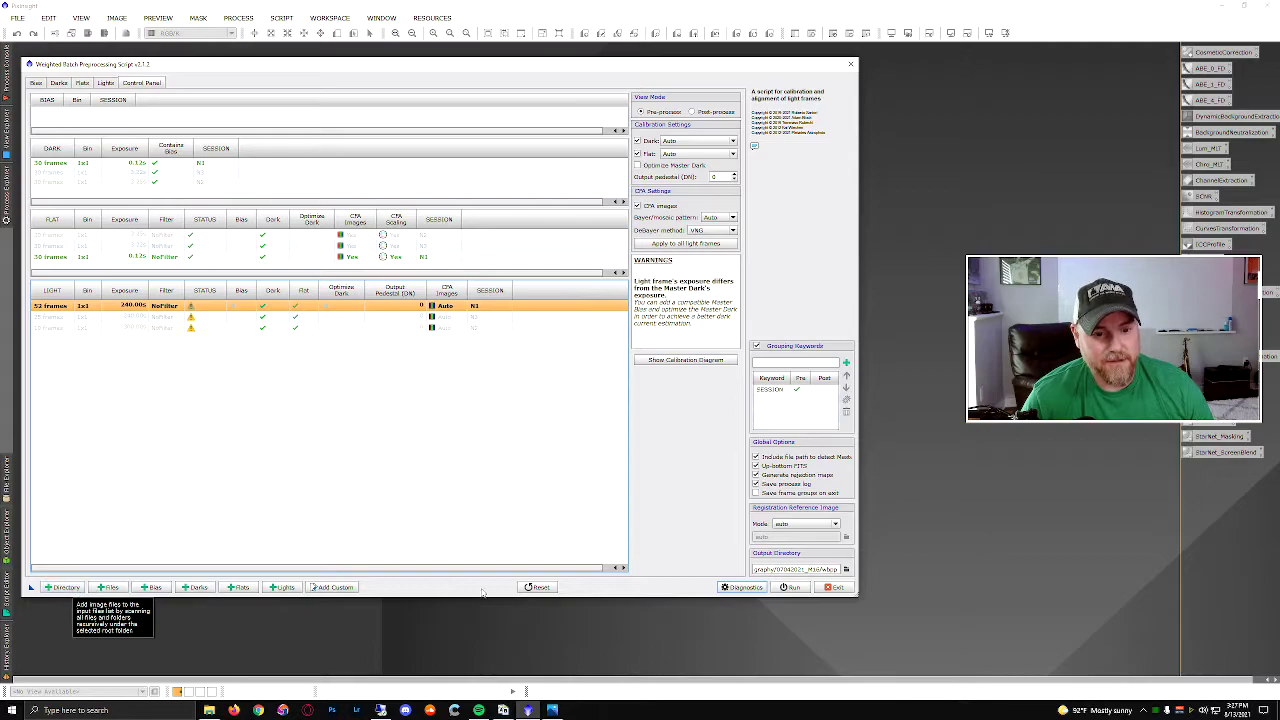
Step: Exit and relaunch WeightedBatchPreprocessing, then reposition and enlarge its window
click(833, 587)
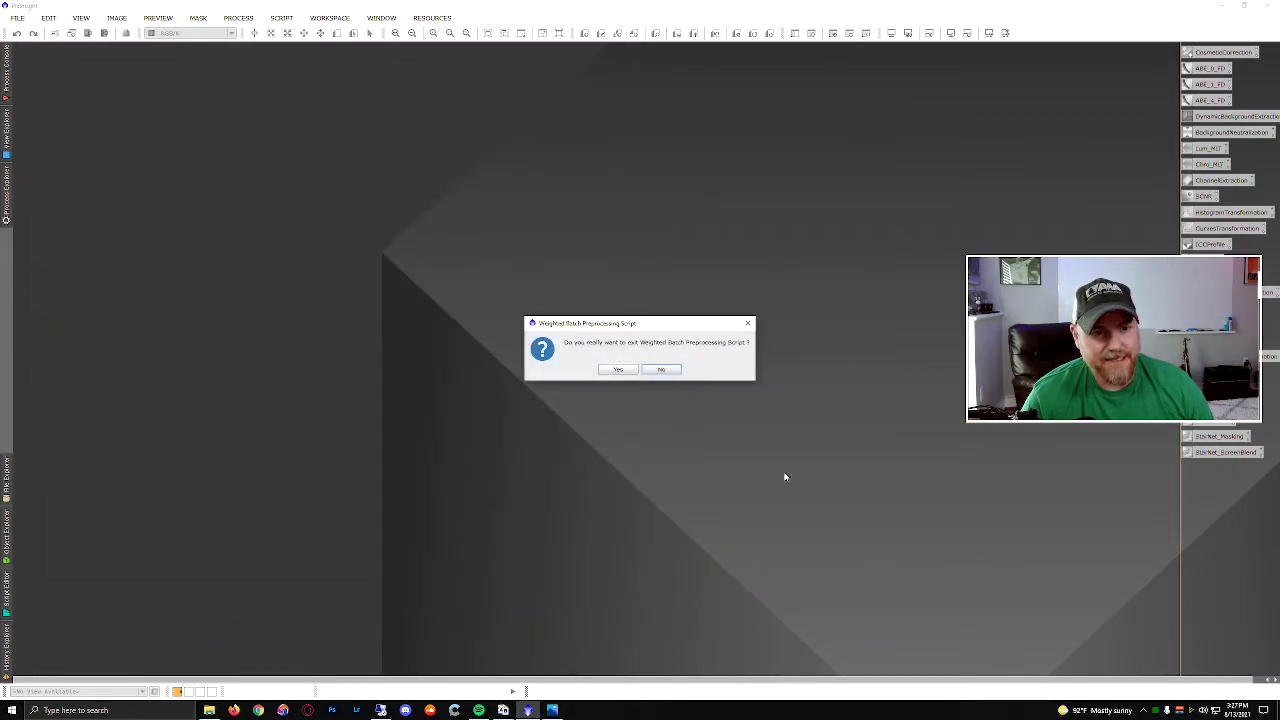
click(618, 369)
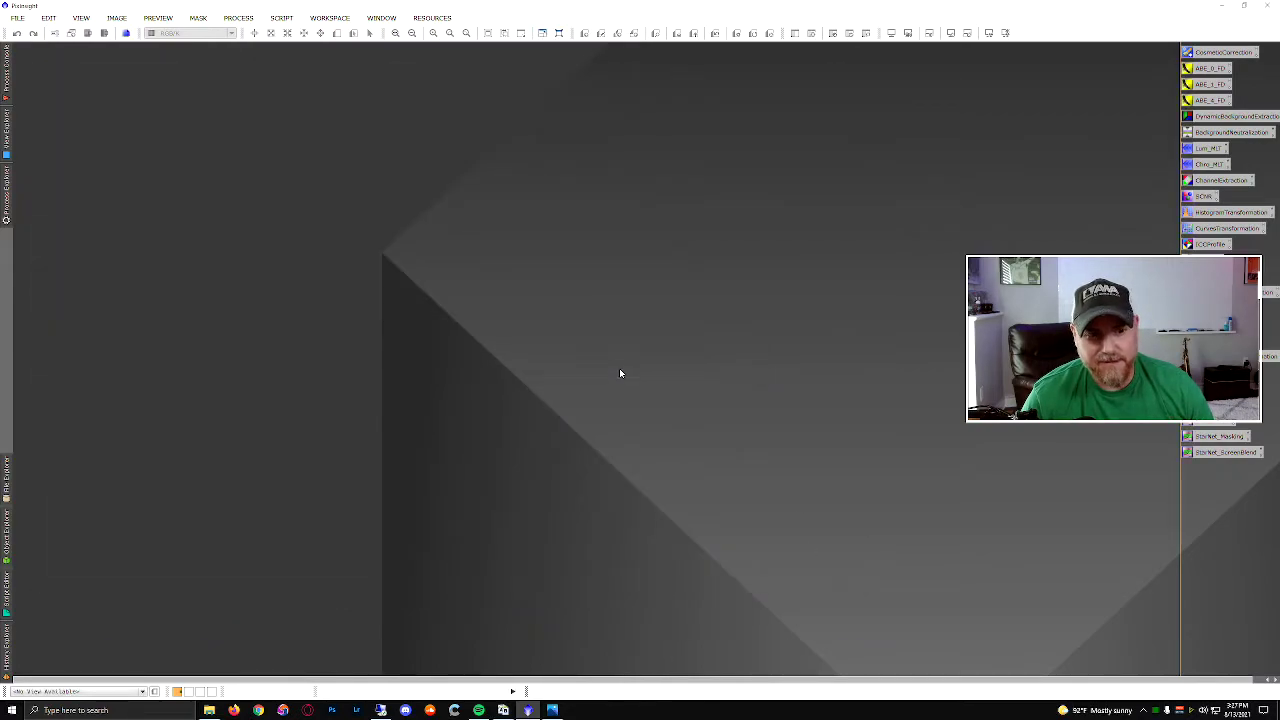
click(281, 18)
mouse_move(300, 34)
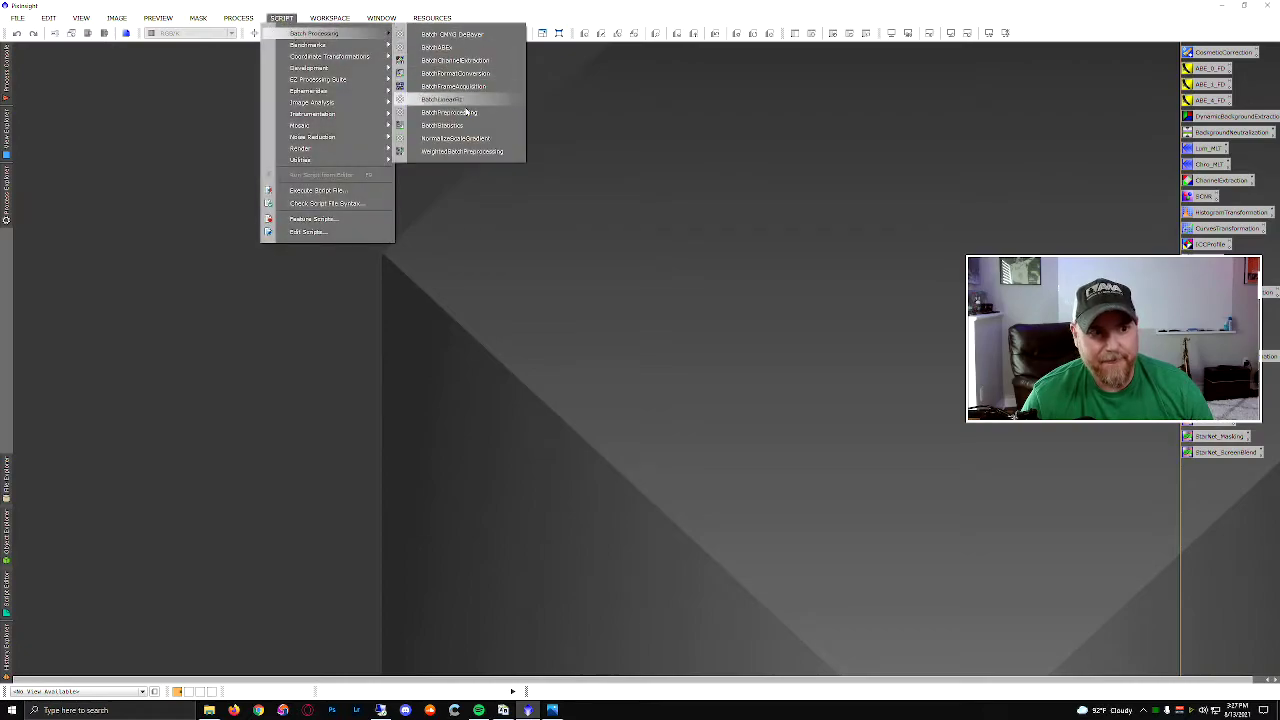
click(462, 150)
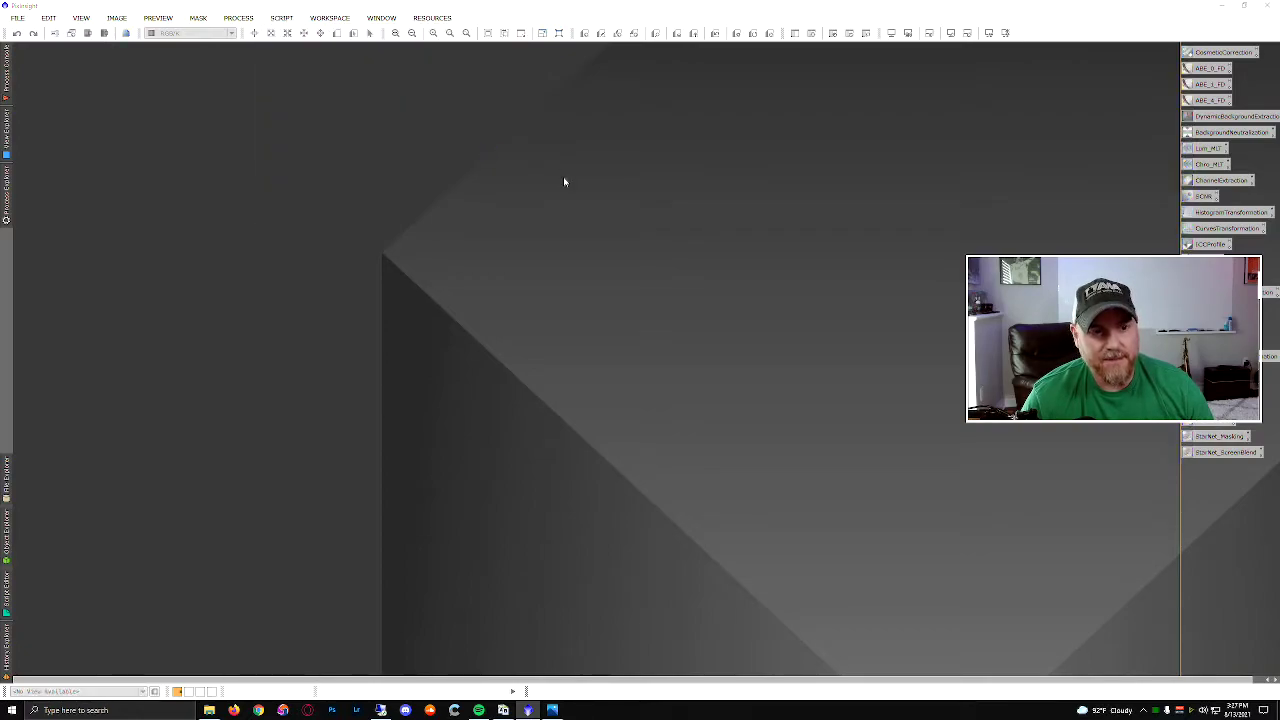
drag(594, 180, 320, 93)
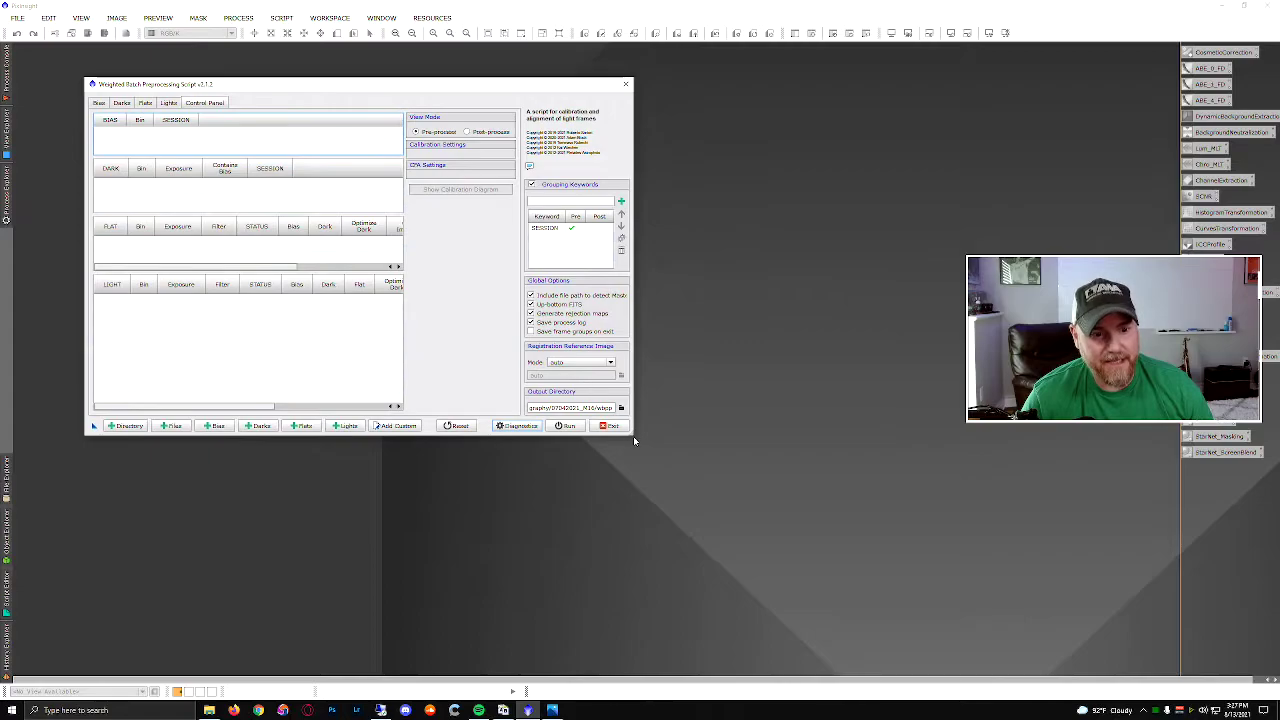
drag(633, 434, 932, 628)
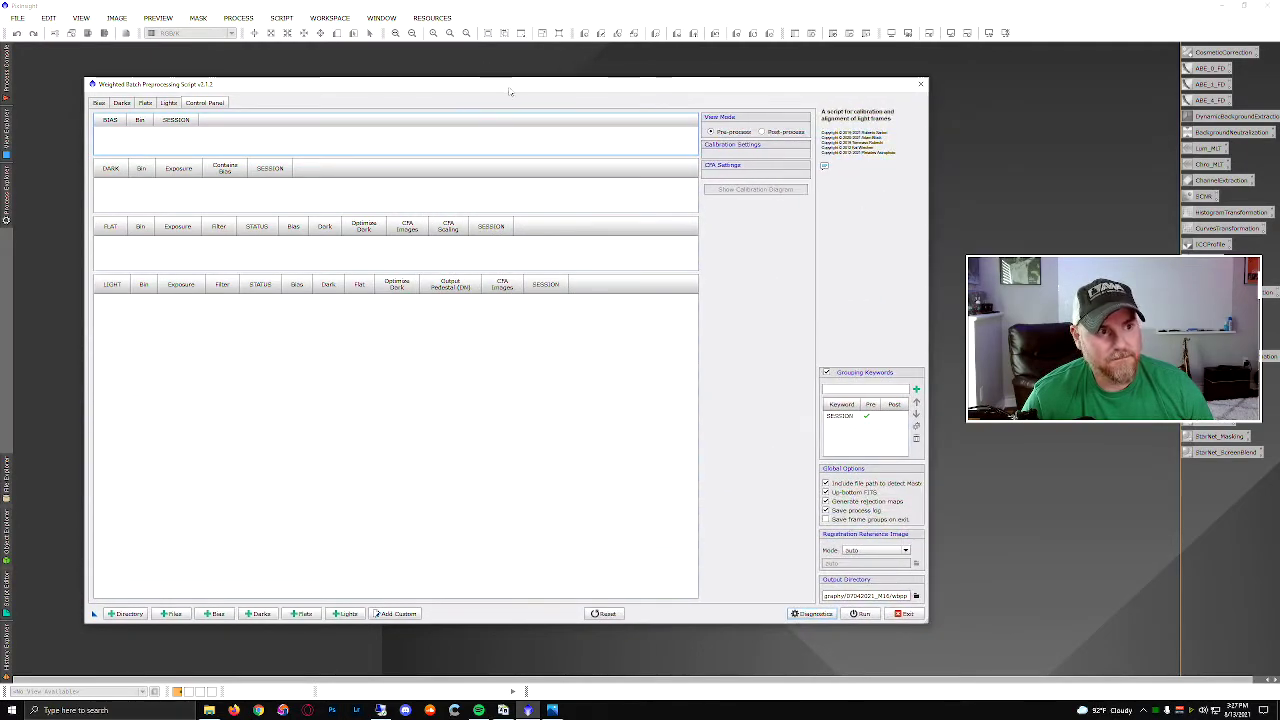
drag(508, 88, 443, 76)
Step: Add DSLR Example\SESSION_1 as a root directory, which reports 0 frames found
click(58, 599)
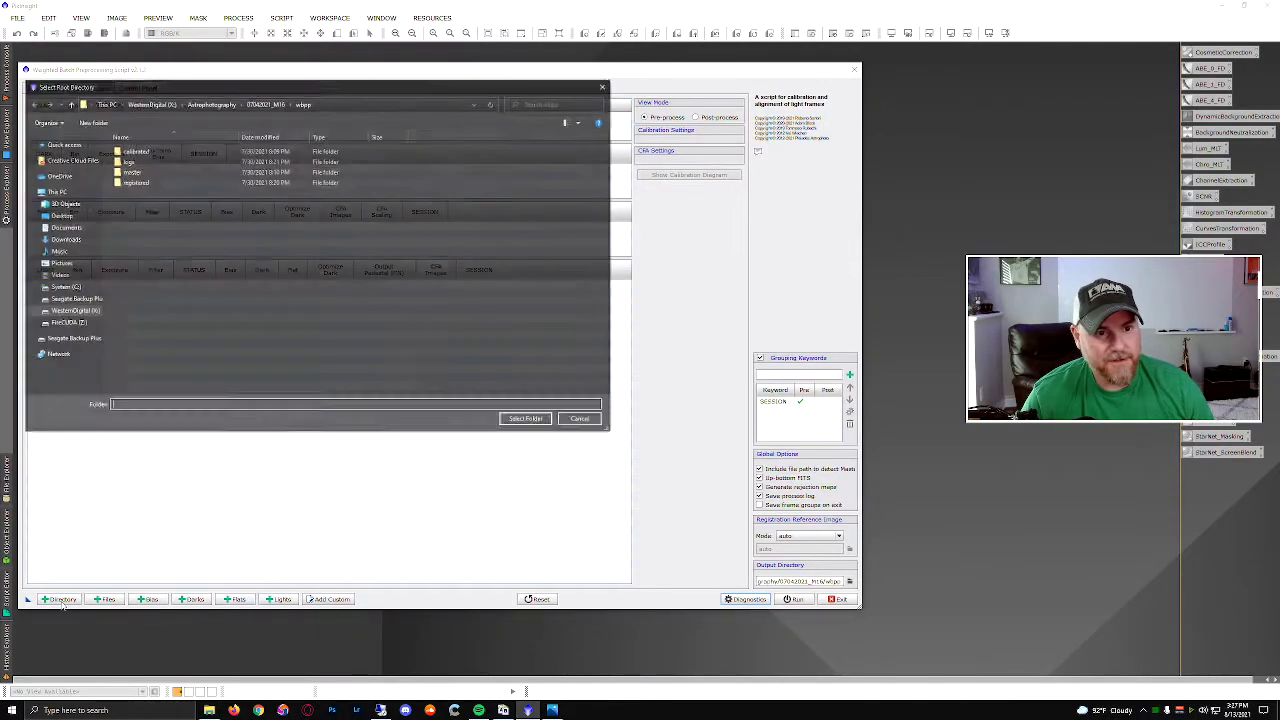
click(210, 103)
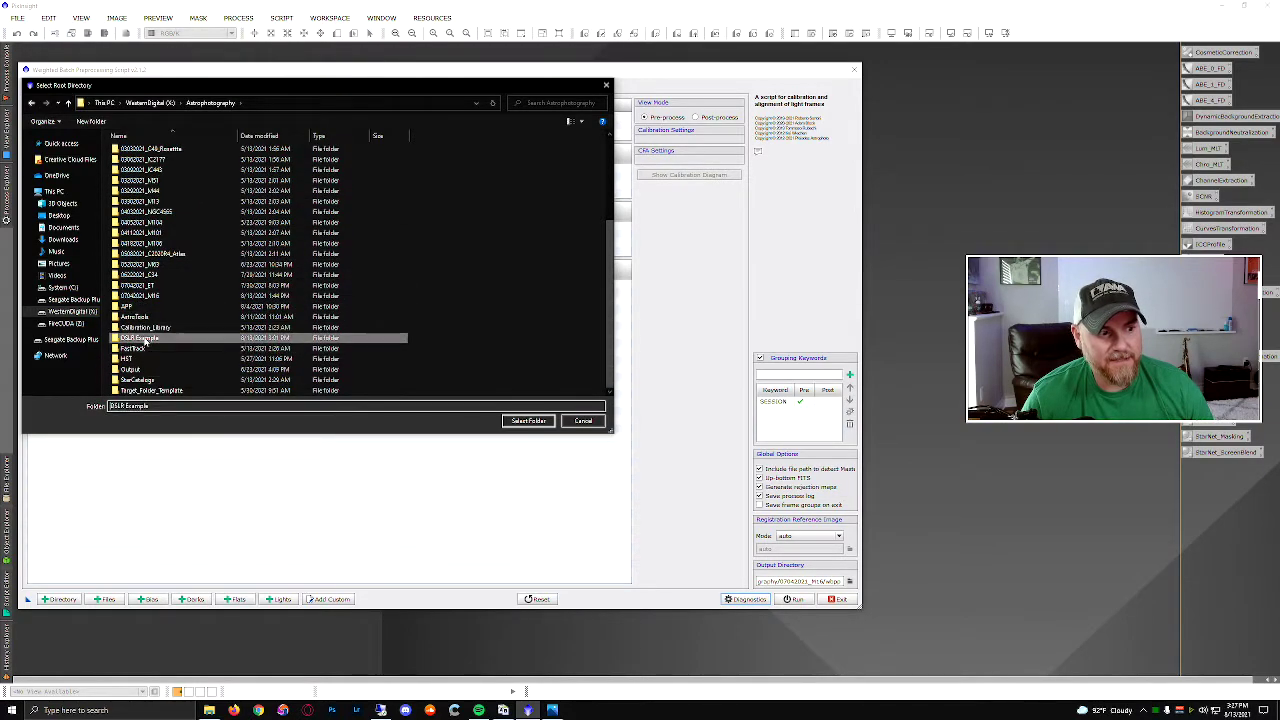
double_click(144, 338)
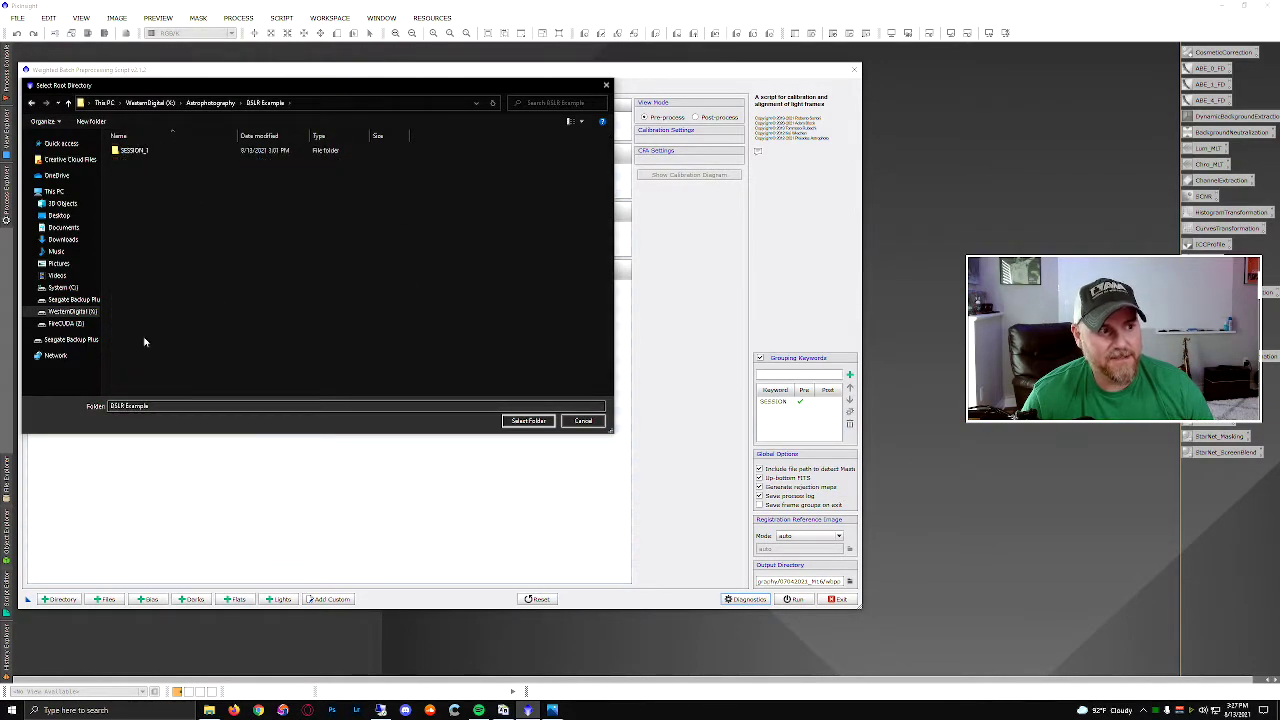
click(124, 150)
click(528, 421)
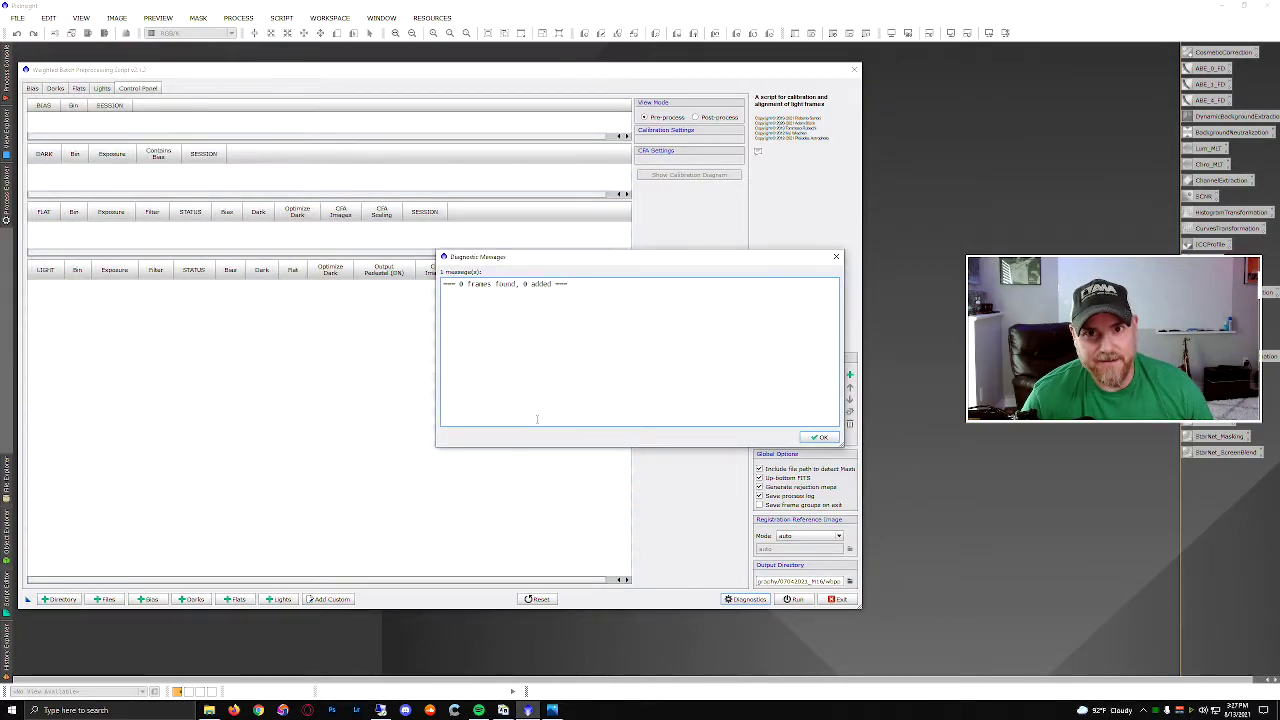
click(822, 437)
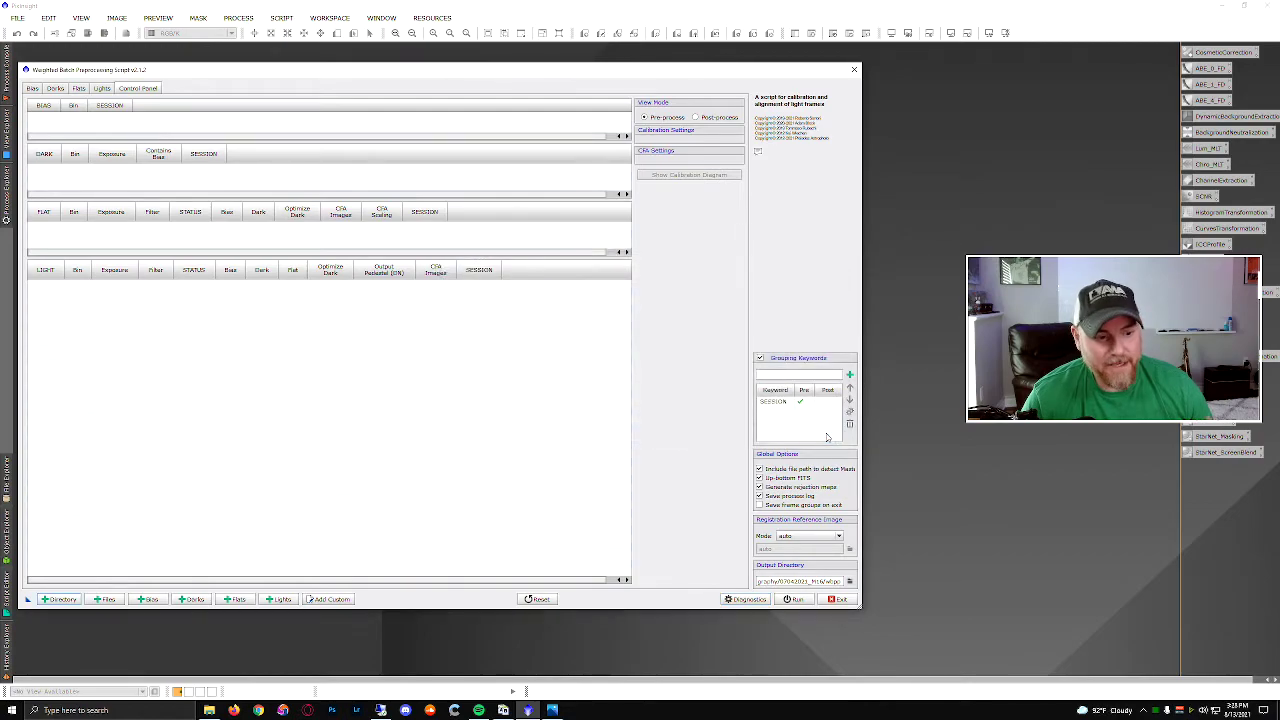
Step: Browse into DSLR Example\SESSION_1\Lights, then open File Explorer to check the files
click(57, 599)
click(211, 103)
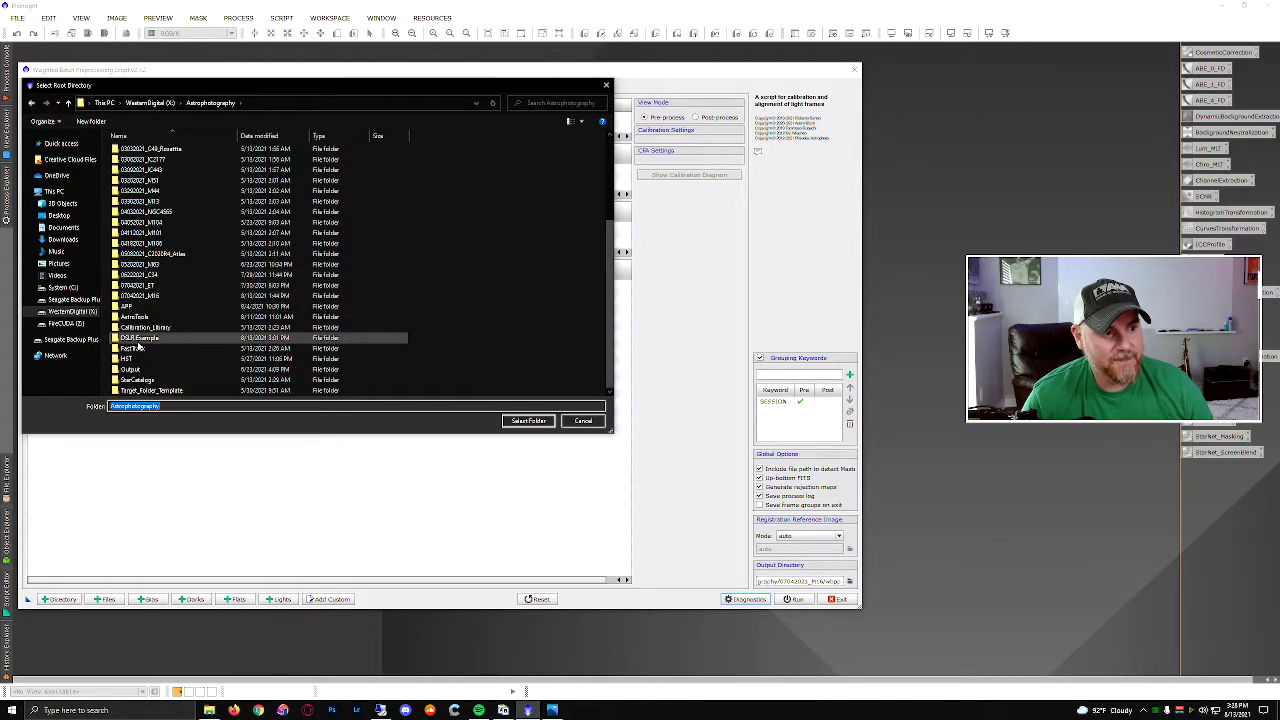
double_click(138, 340)
double_click(124, 151)
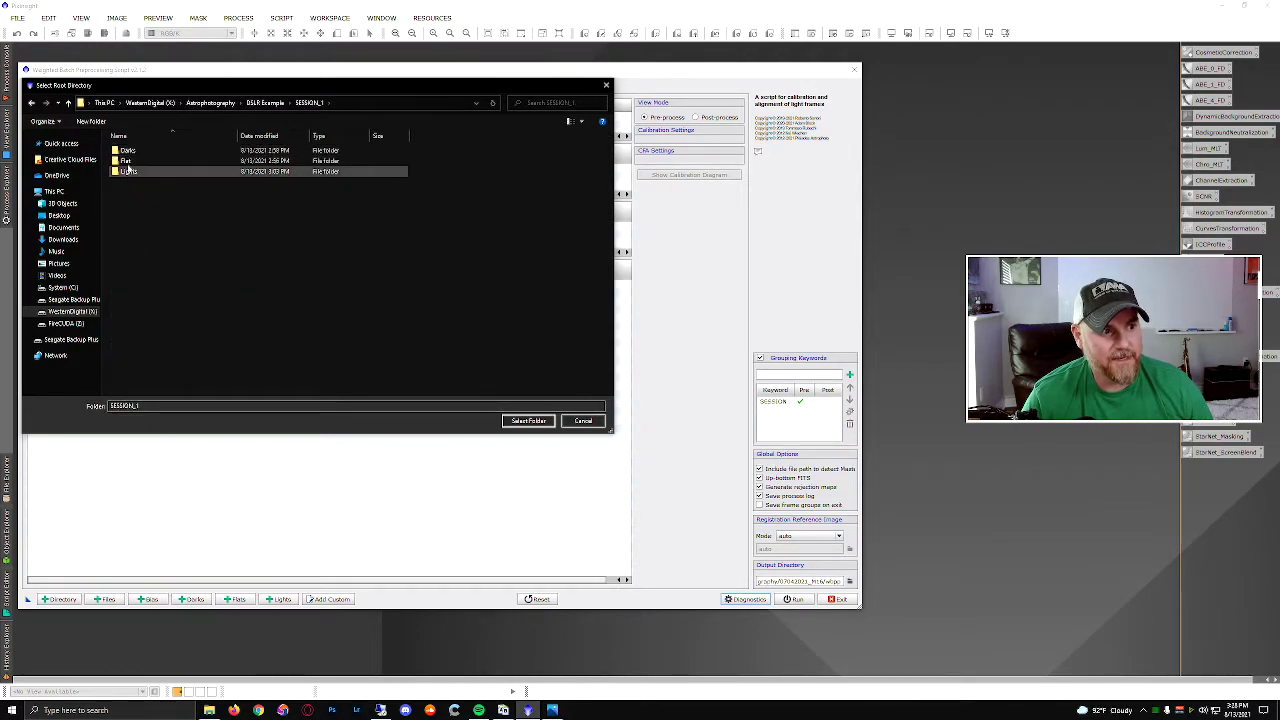
double_click(128, 172)
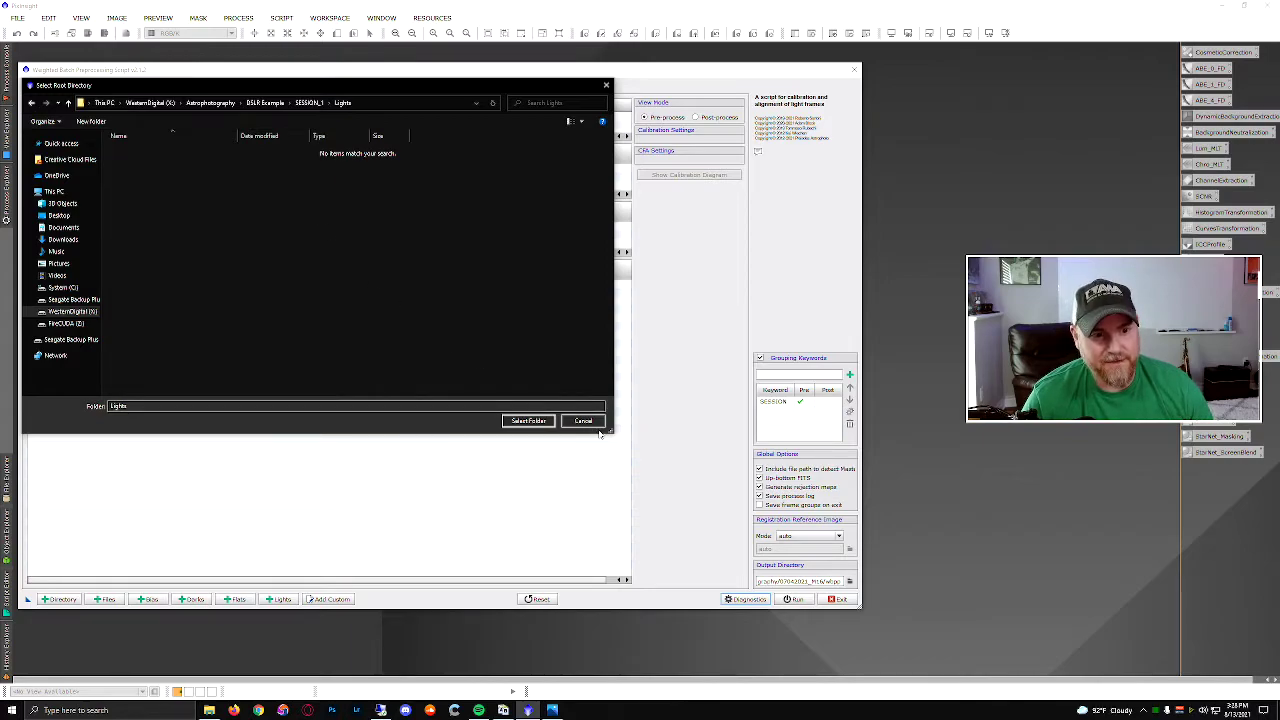
click(212, 710)
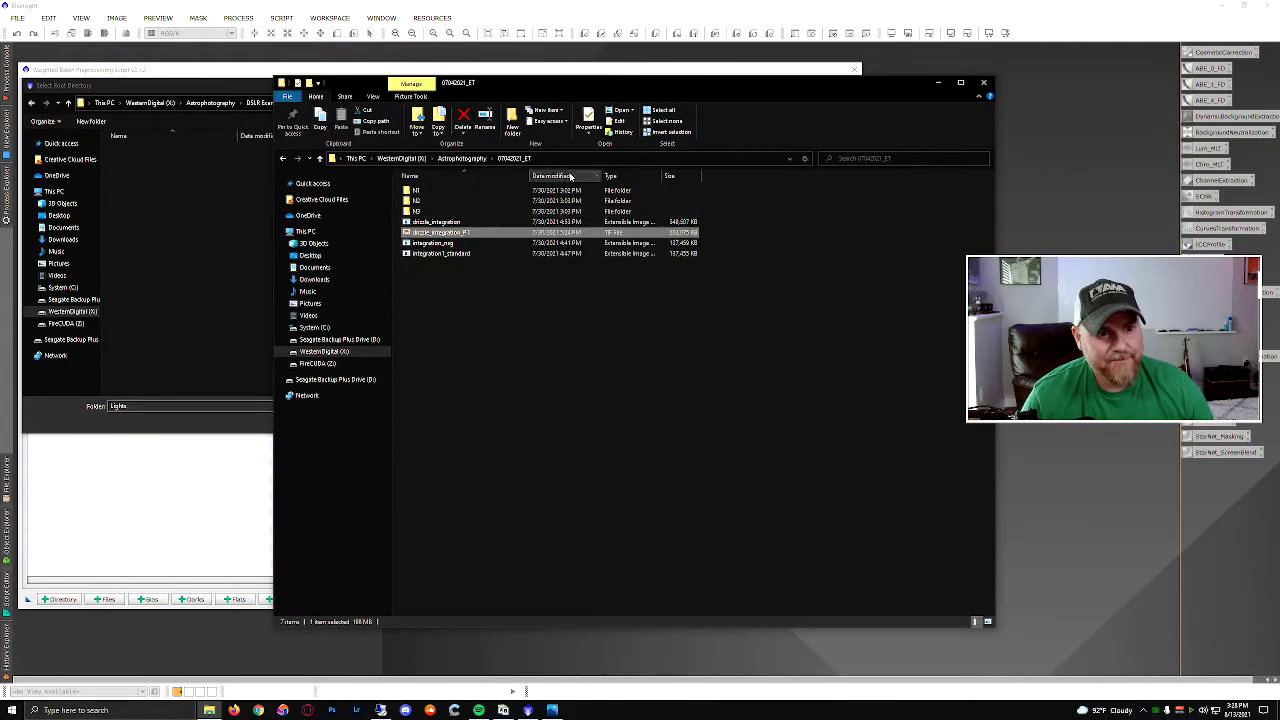
Step: Check that DSLR Example\SESSION_1\Lights holds the DSC_ image files, then close File Explorer
click(470, 158)
double_click(443, 510)
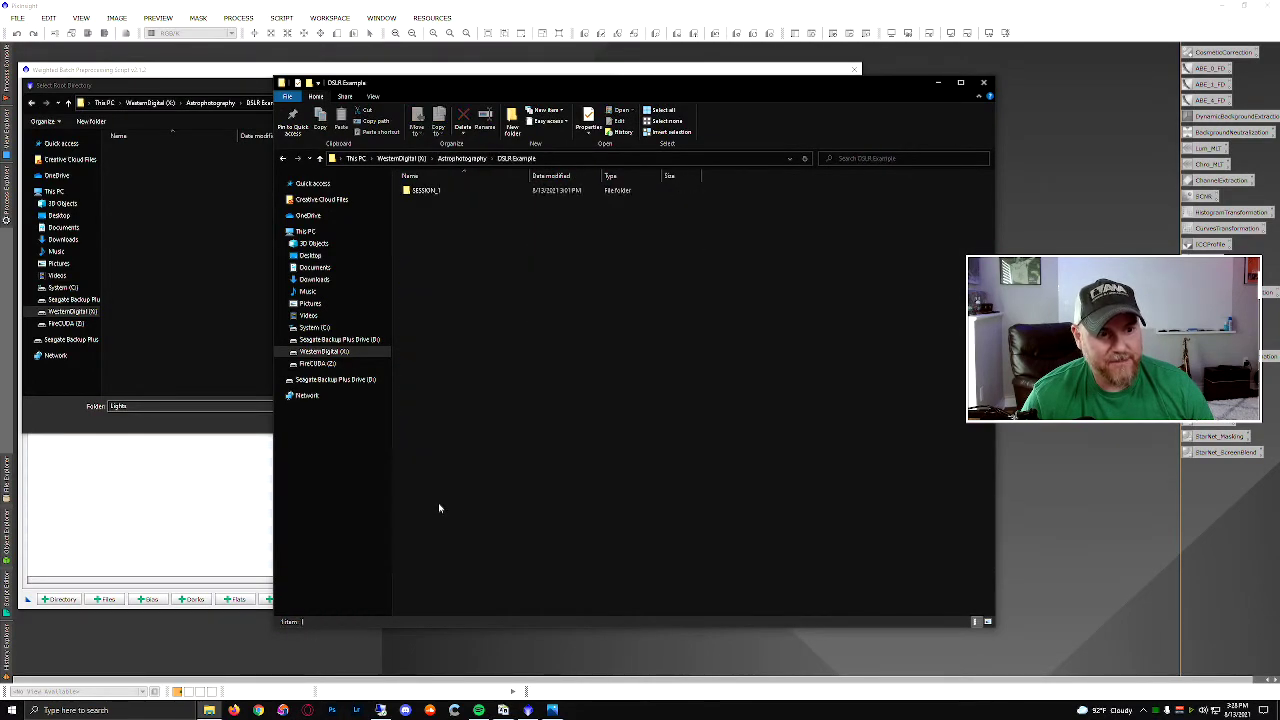
double_click(416, 190)
click(422, 211)
double_click(422, 211)
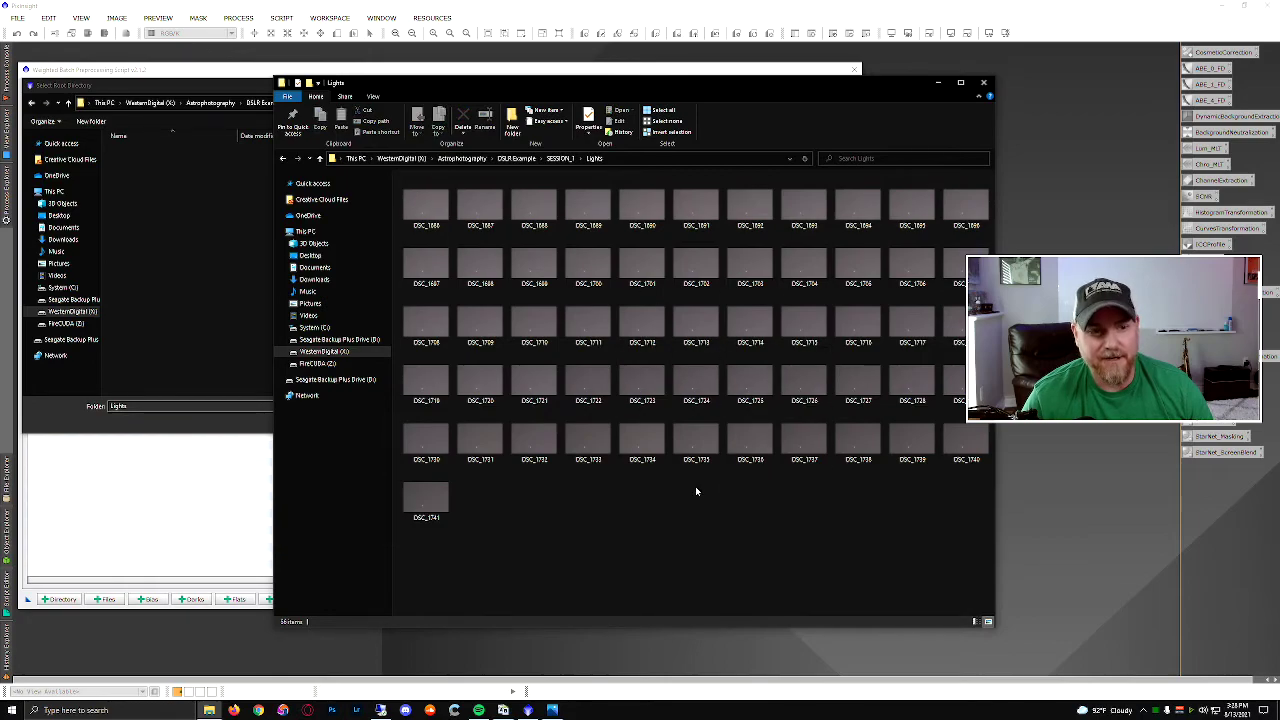
click(984, 83)
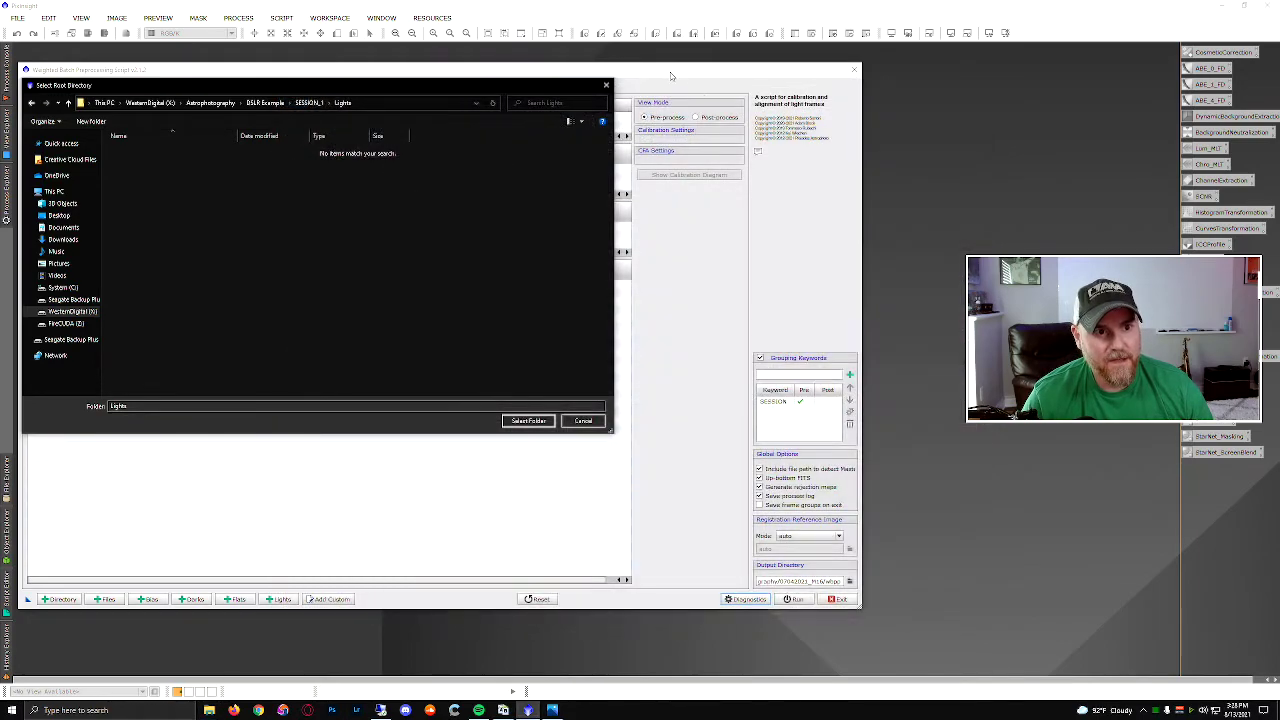
Step: Cancel the root-folder picker and bring up Bulk Rename Utility listing the SESSION_1 Lights NEF files
click(608, 85)
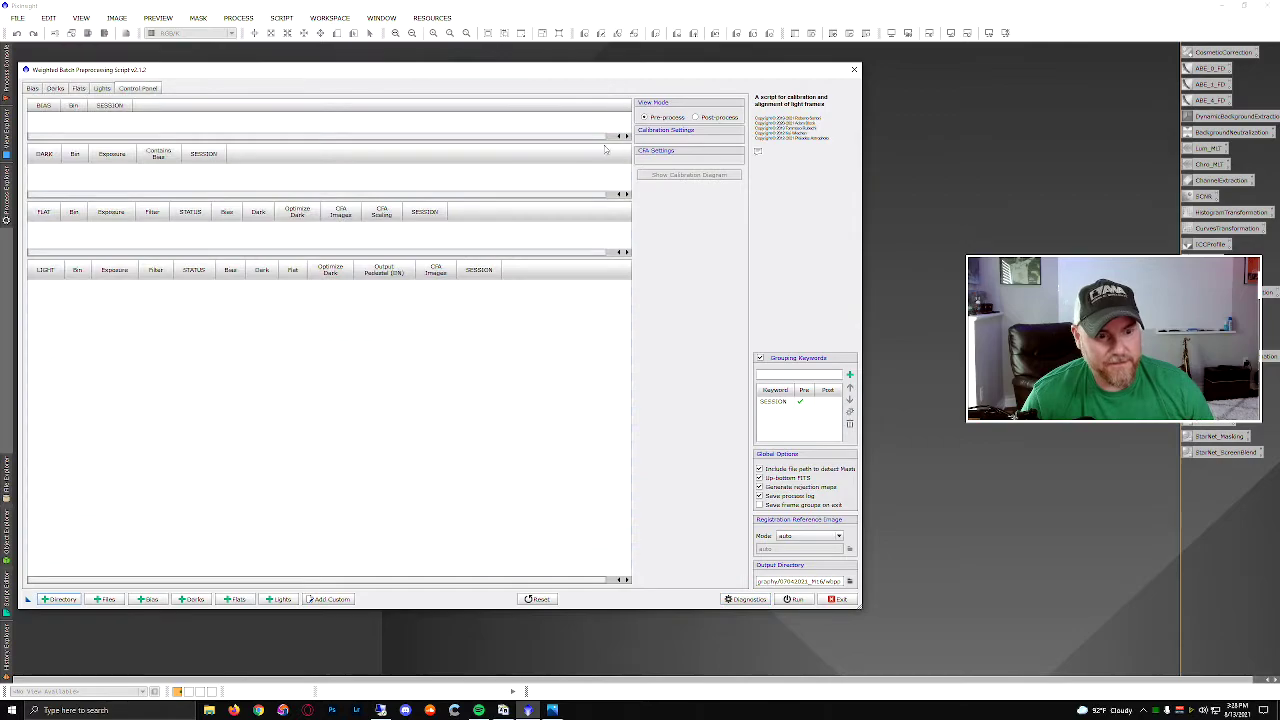
click(506, 711)
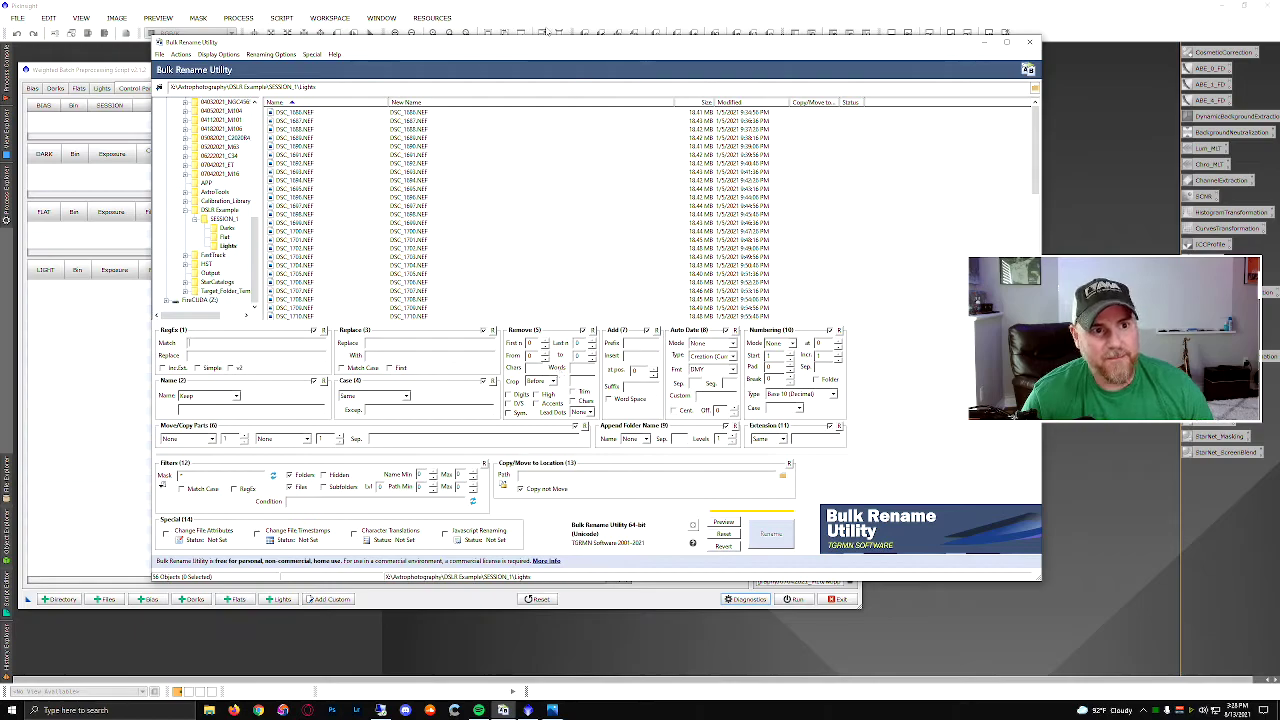
drag(555, 45, 539, 39)
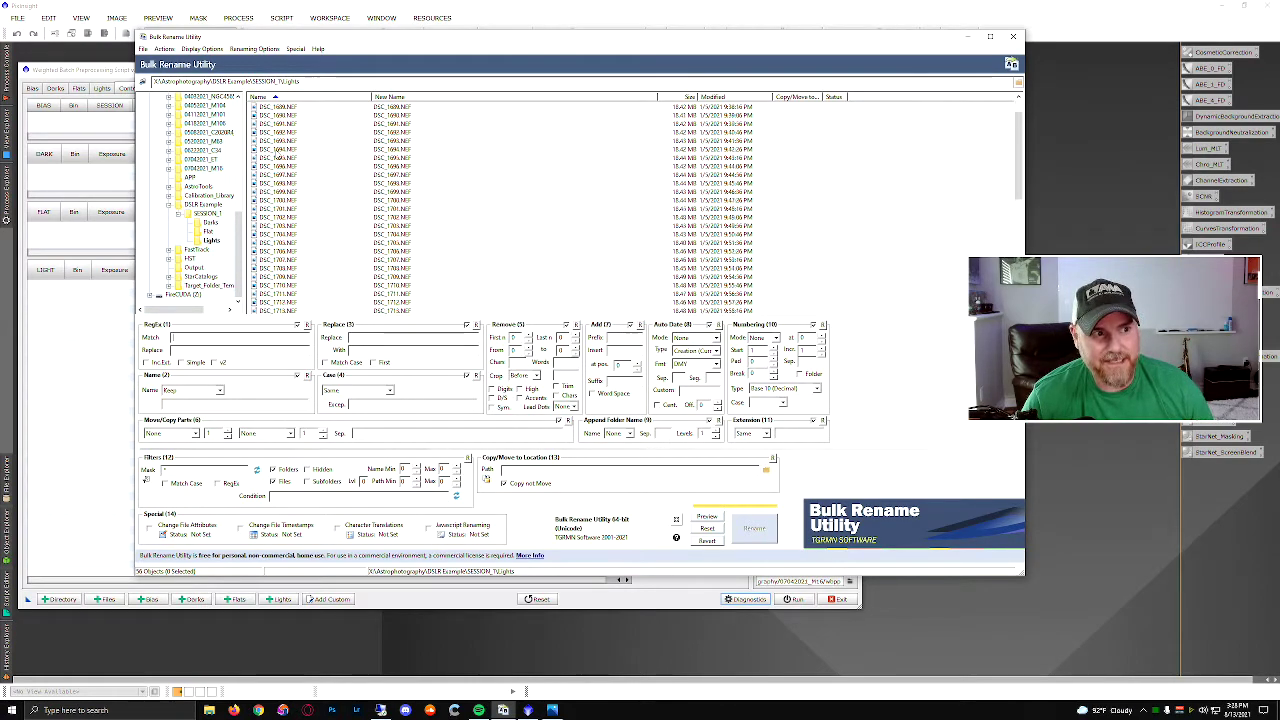
scroll(286, 155, down, 10)
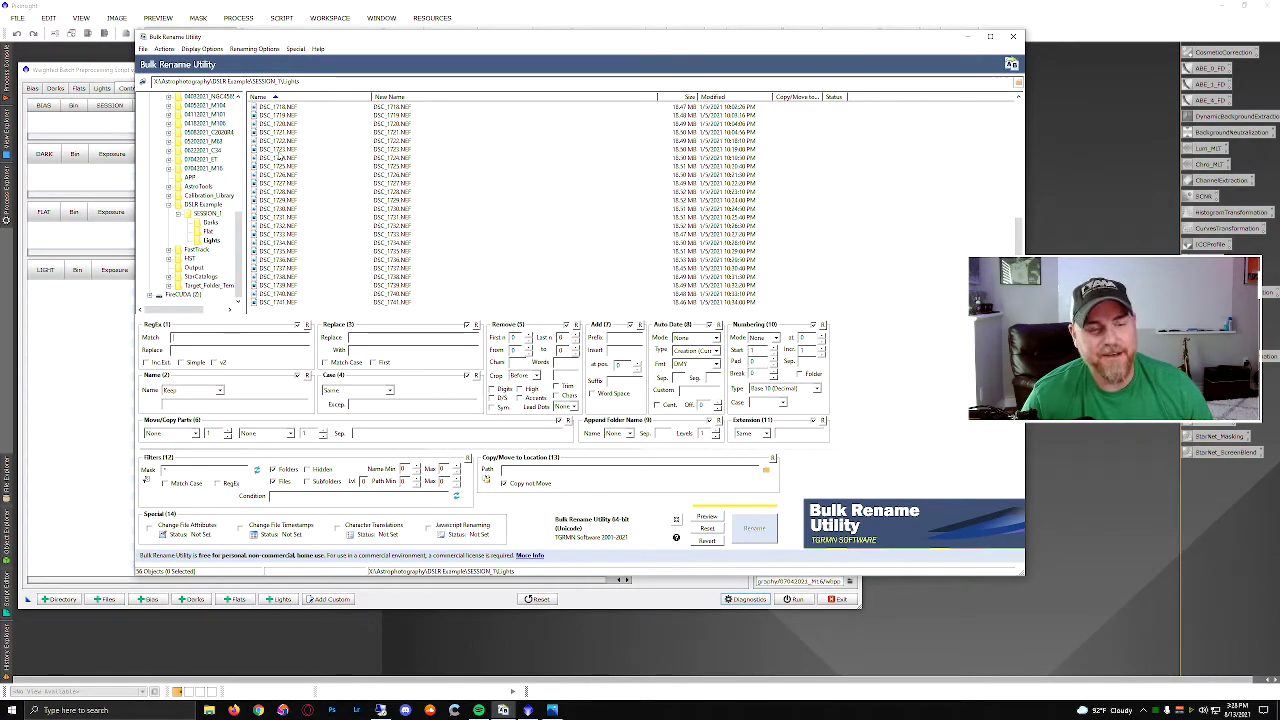
scroll(450, 200, up, 7)
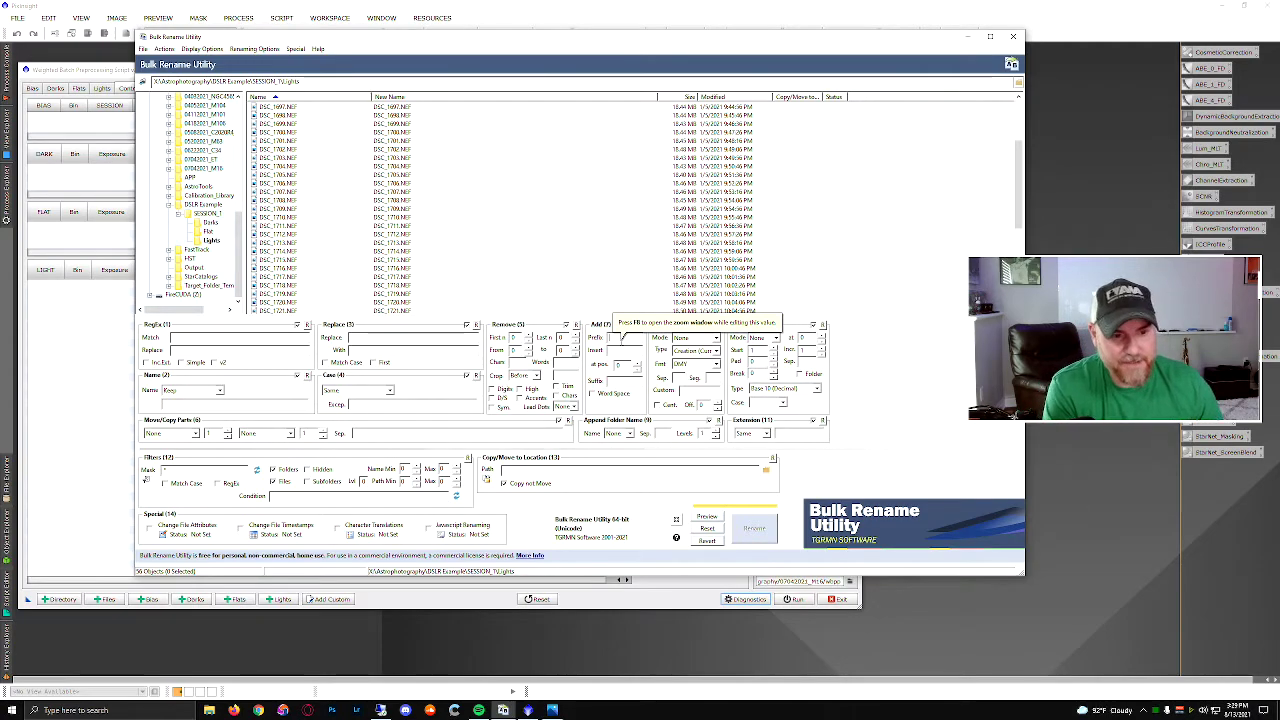
Step: Add the prefix SESSION_N1_ to all 56 NEF light frames and confirm the rename
click(621, 340)
text(SESSION_)
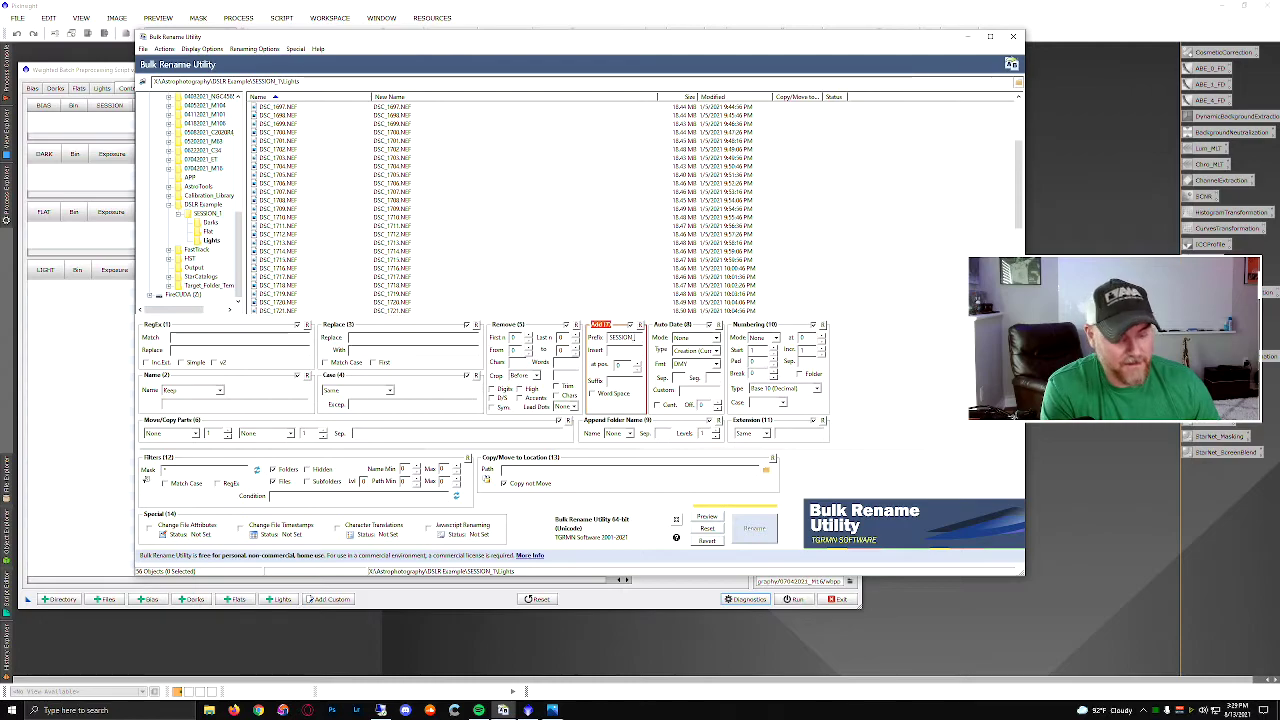
text(1_)
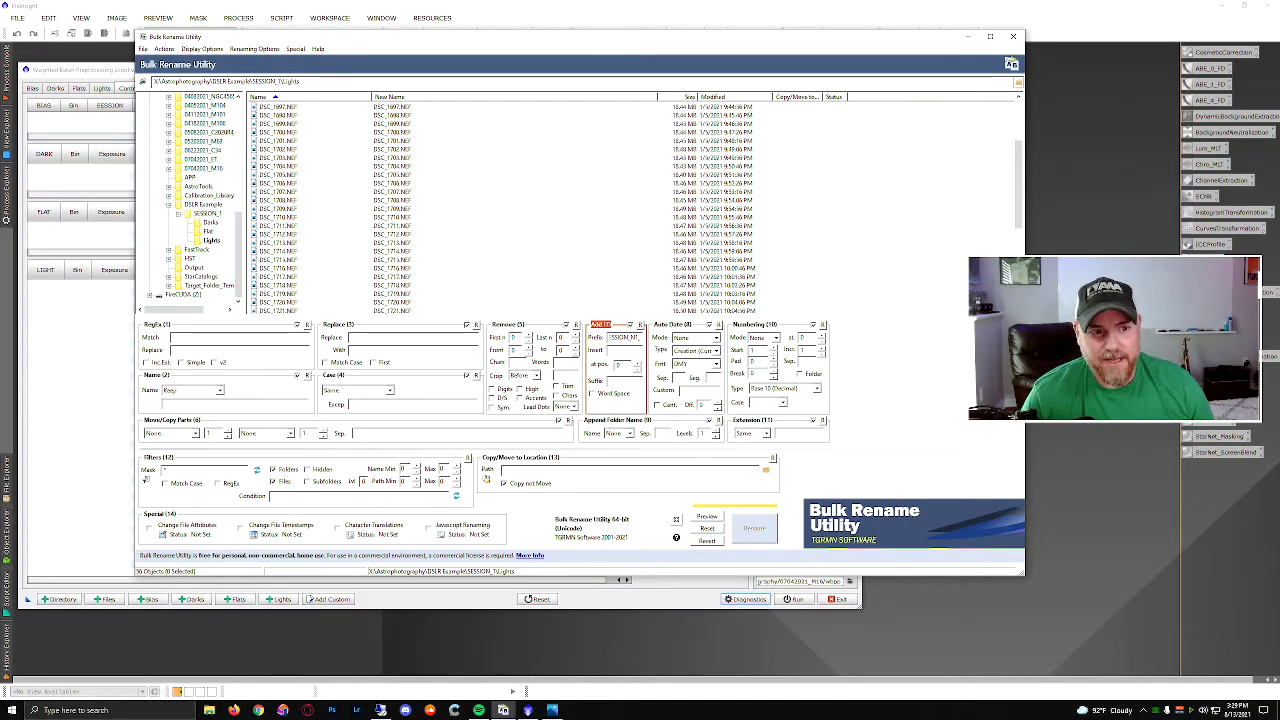
click(291, 219)
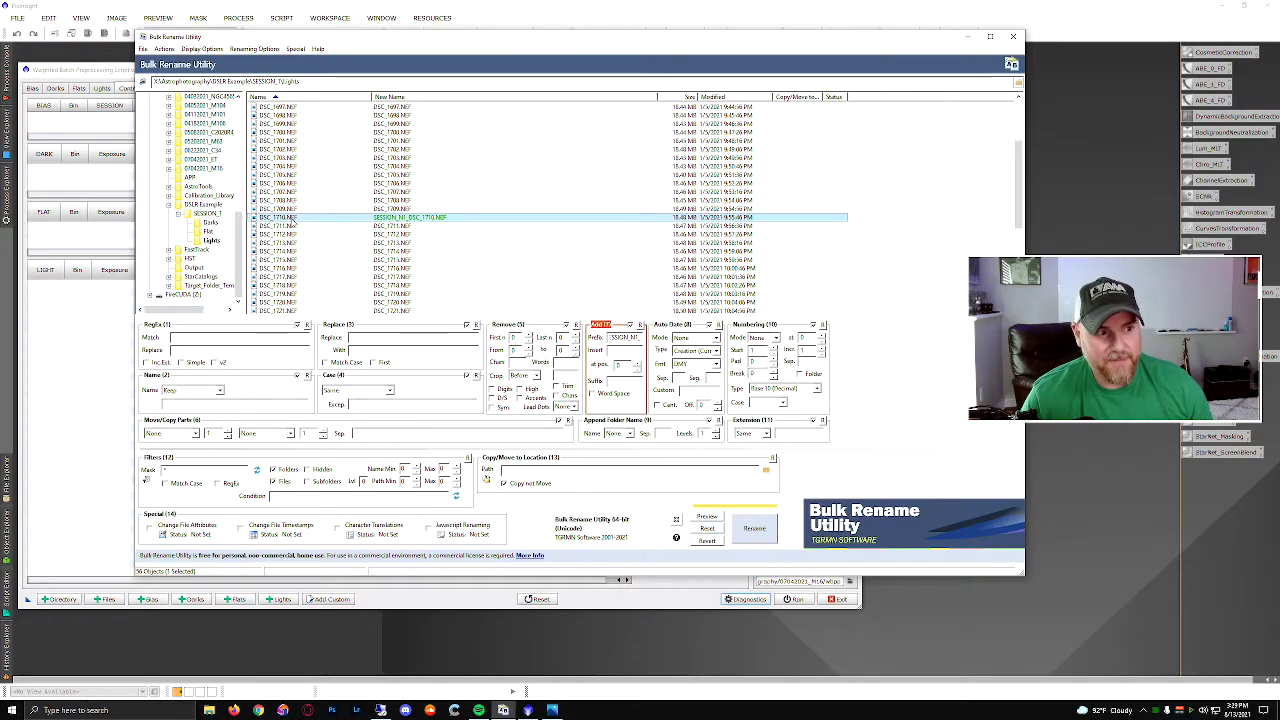
key(ctrl+a)
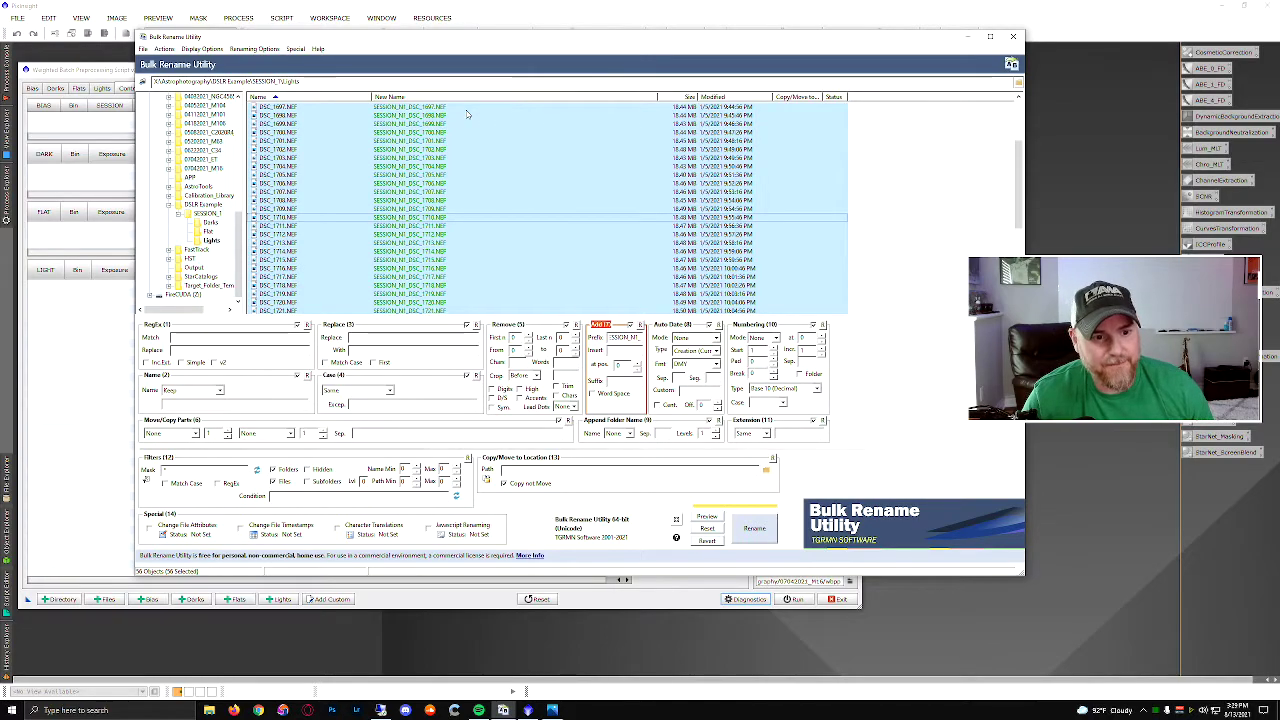
click(752, 535)
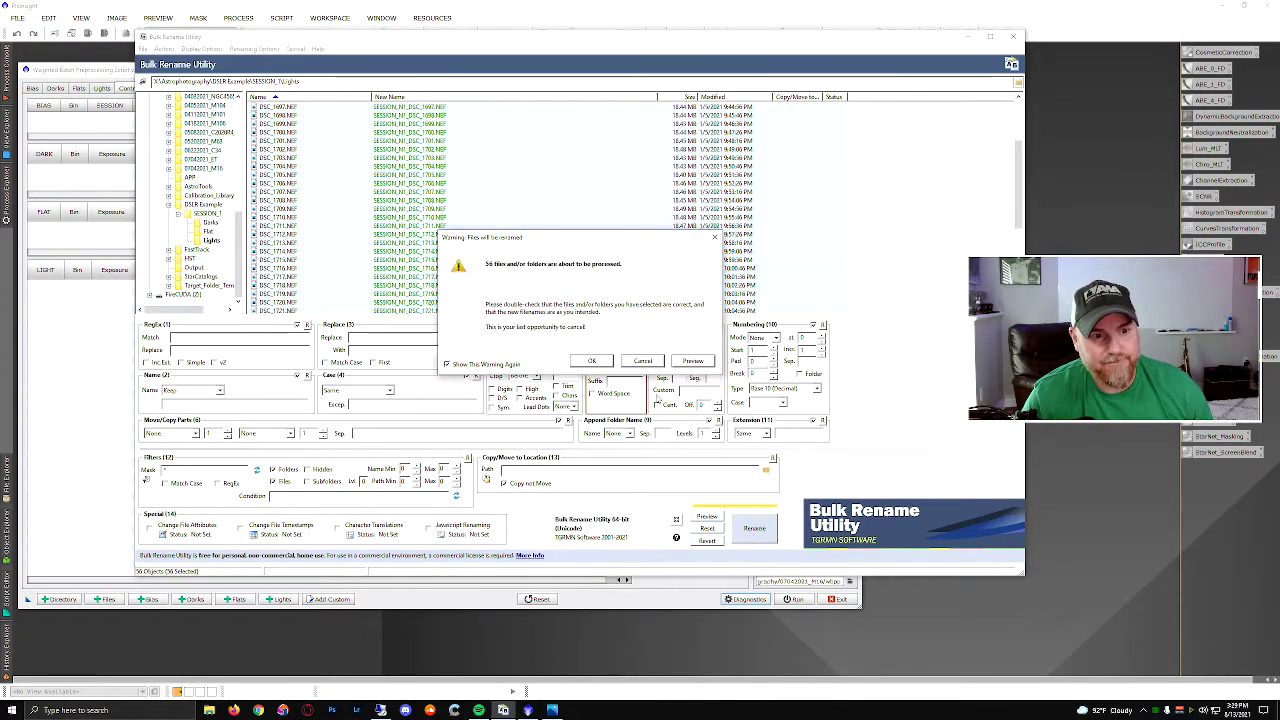
click(591, 360)
click(645, 368)
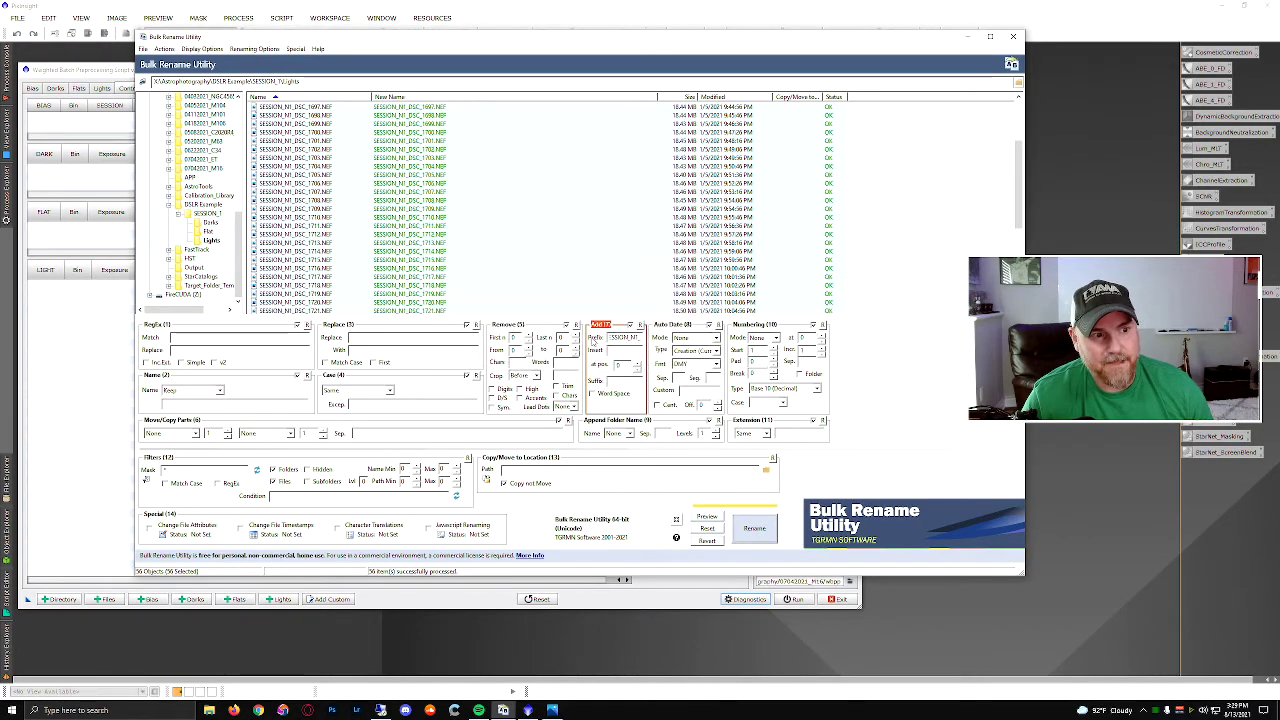
Step: Close Bulk Rename Utility and remove the old SESSION grouping keyword
click(1016, 37)
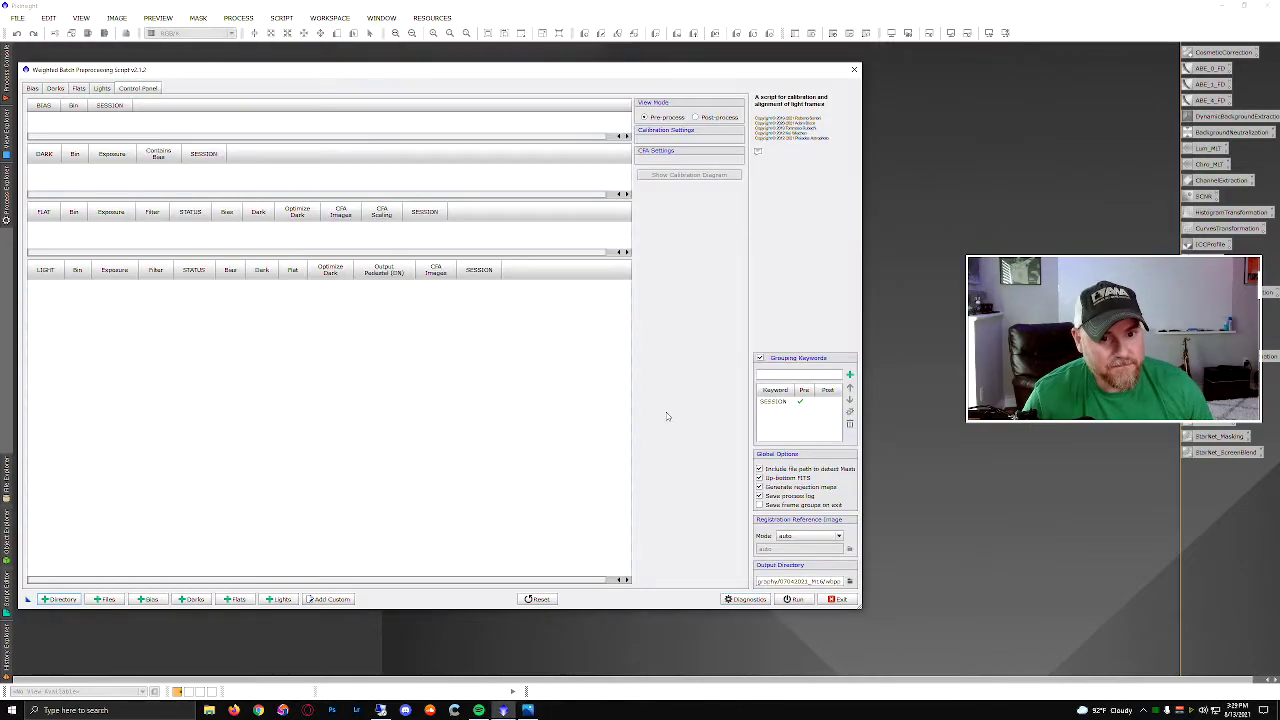
click(780, 402)
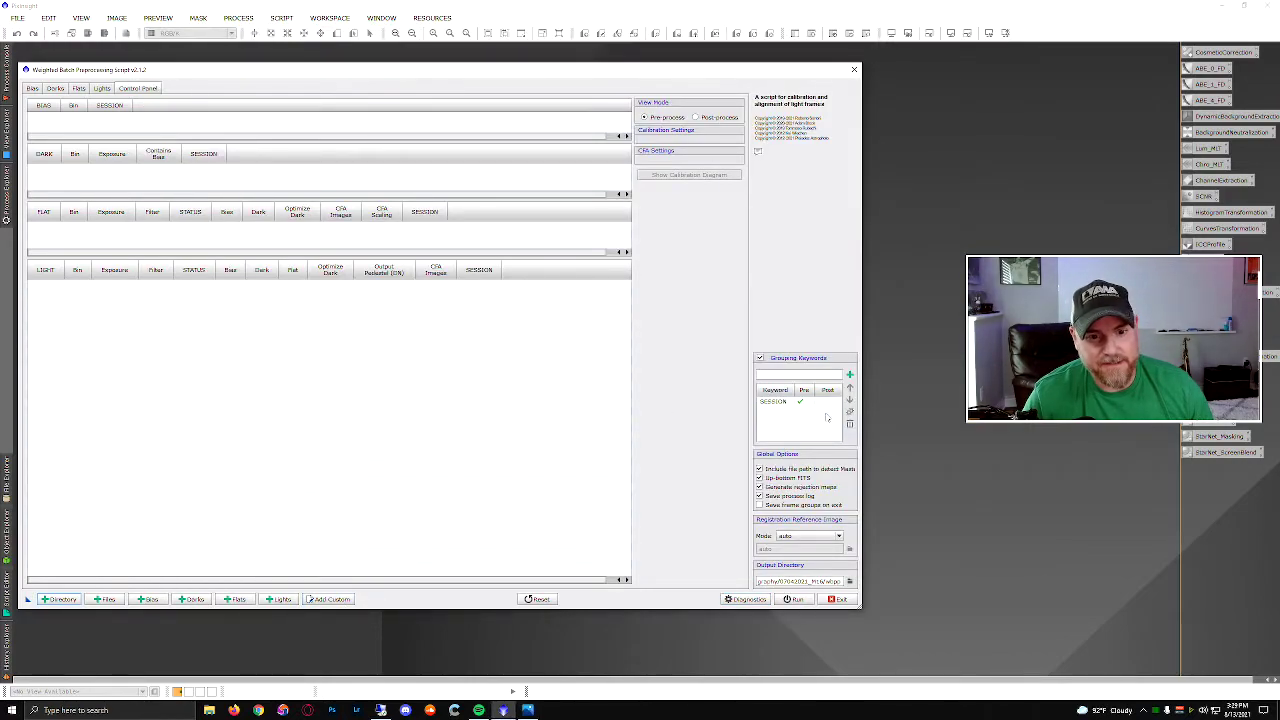
click(850, 424)
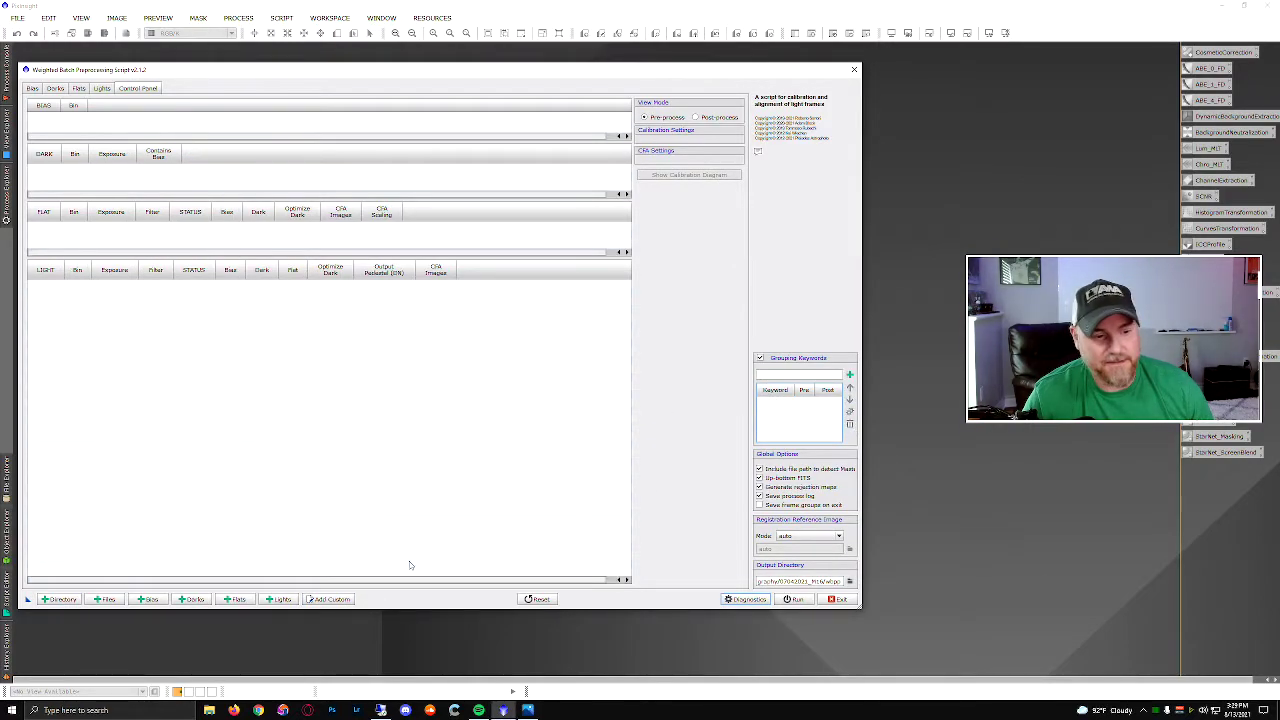
Step: Add all renamed light frames from DSLR Example\SESSION_1\Lights as lights
click(278, 599)
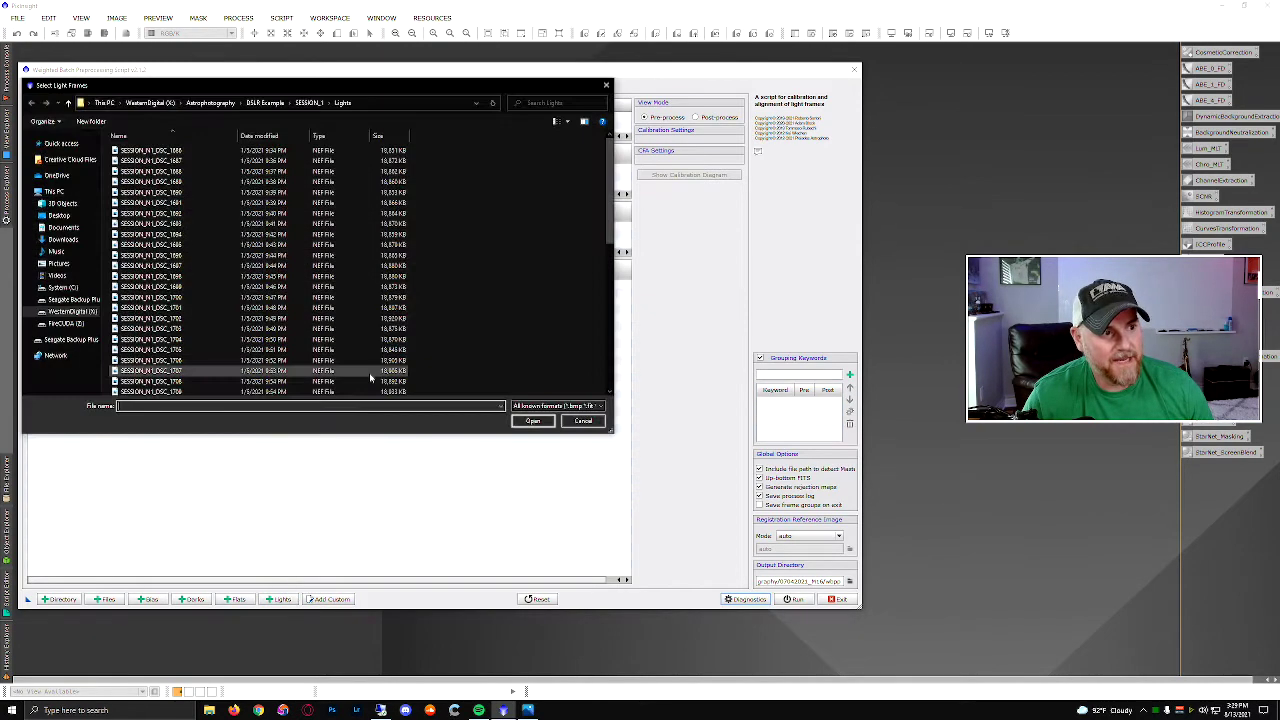
click(271, 105)
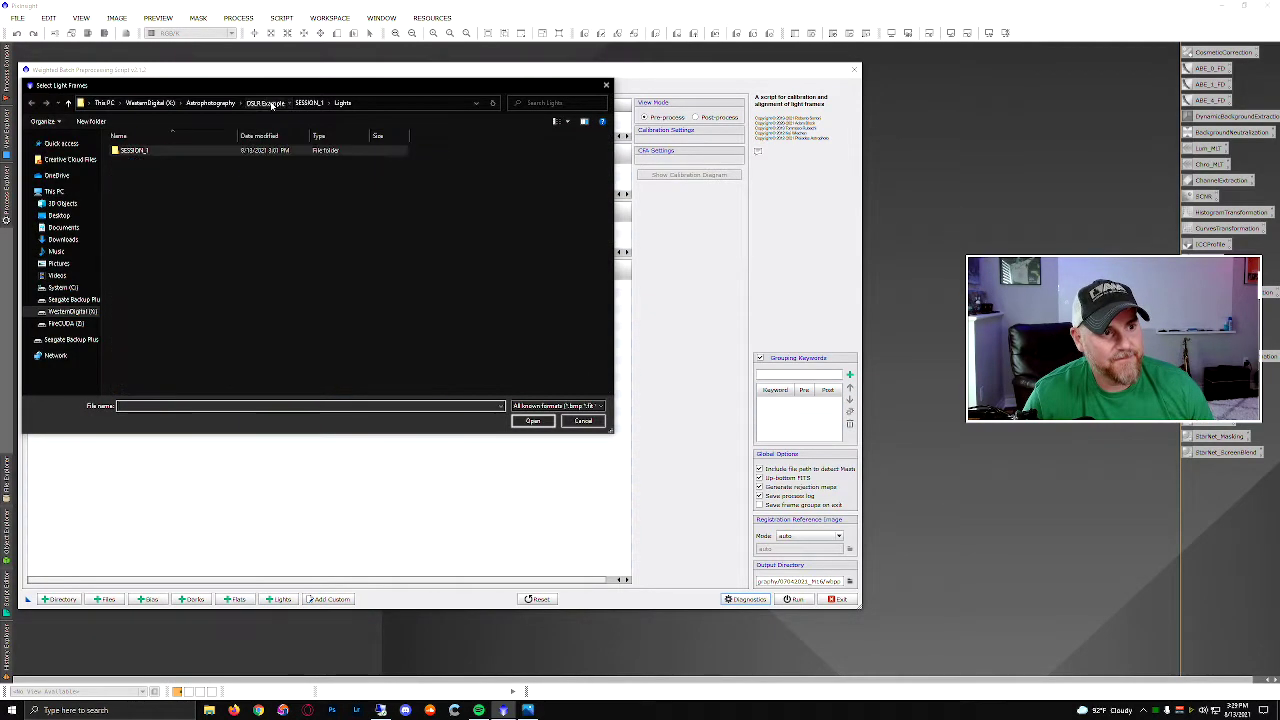
double_click(127, 152)
double_click(129, 171)
click(135, 172)
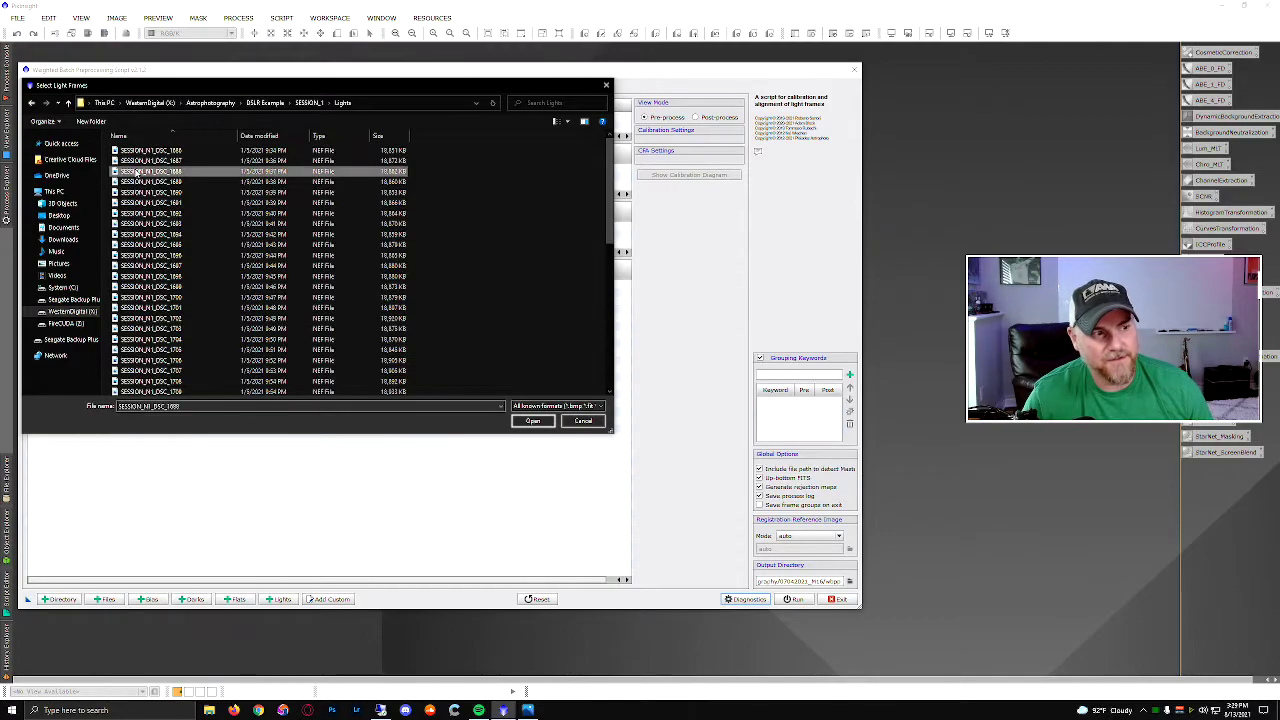
key(ctrl+a)
click(533, 420)
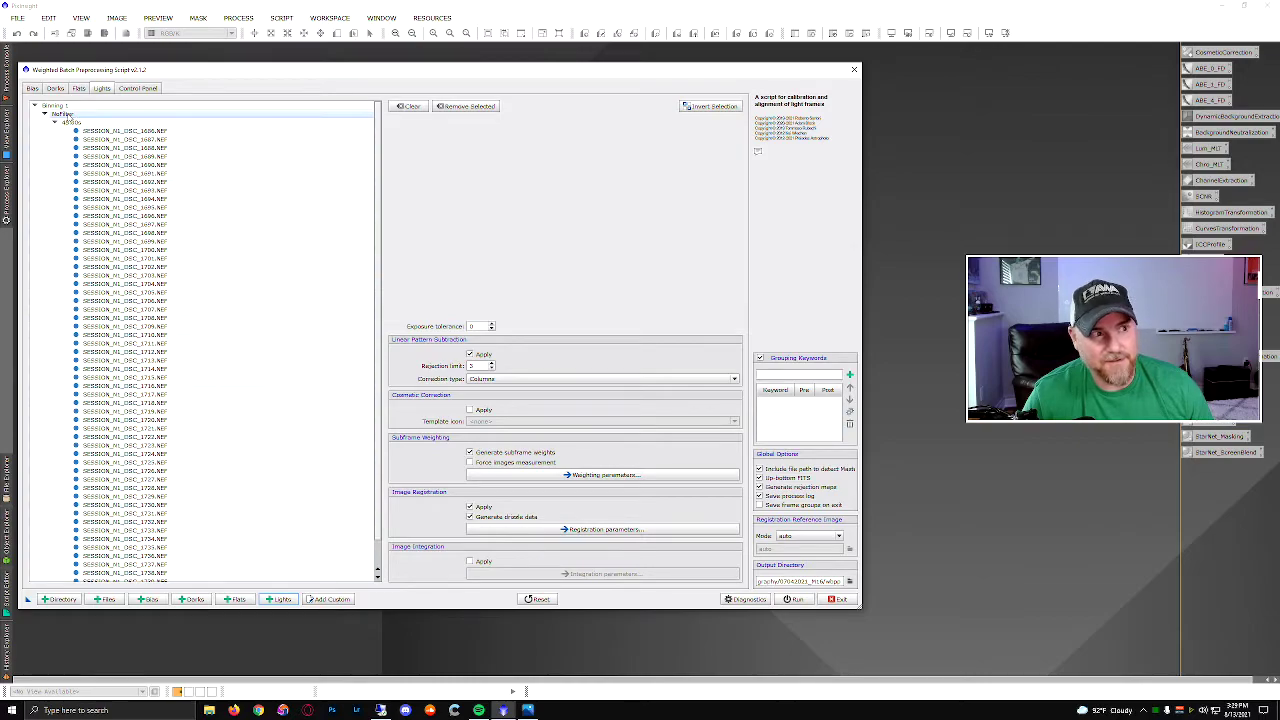
Step: Add all frames from the SESSION_1\Flat folder as flats
click(234, 599)
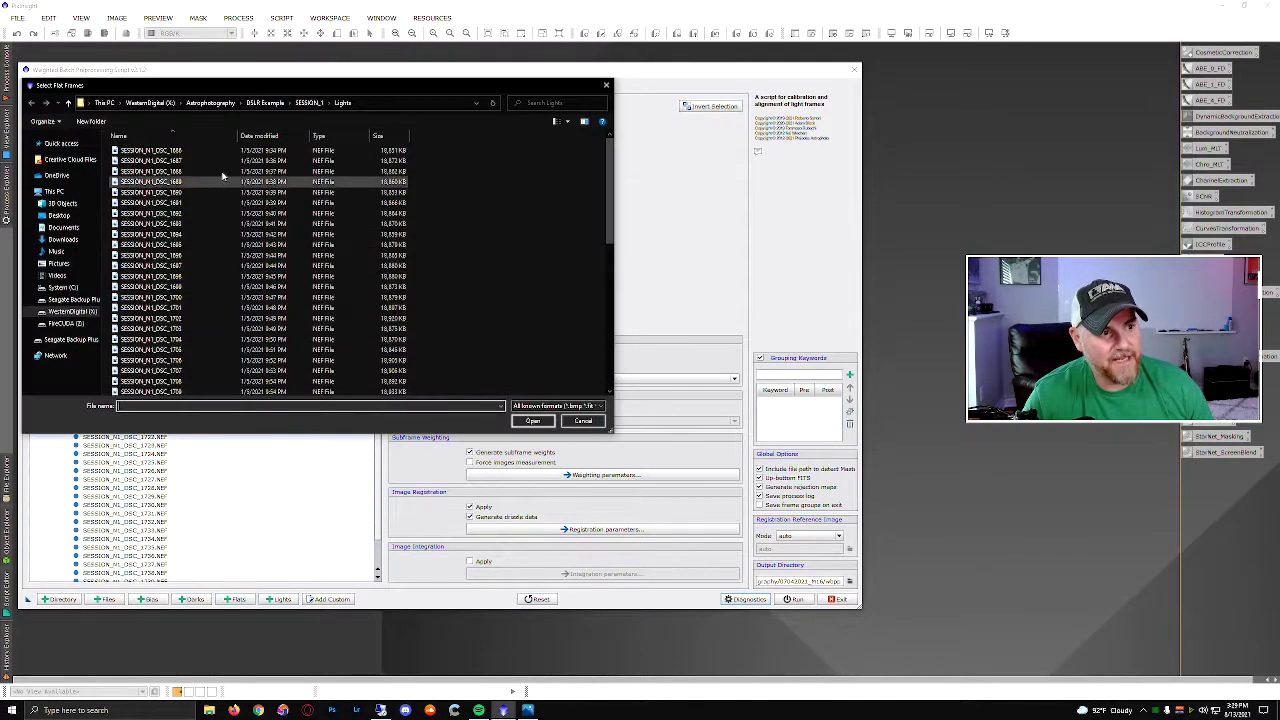
click(310, 102)
double_click(155, 160)
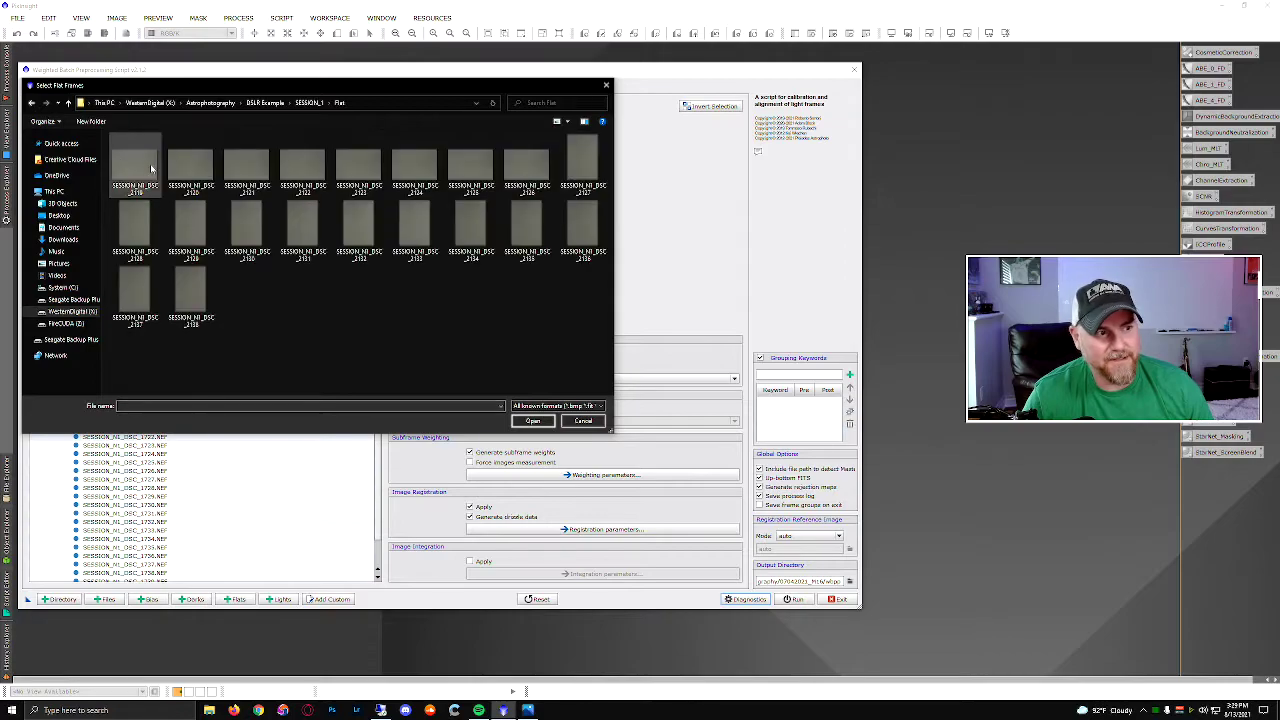
click(151, 168)
key(ctrl+a)
click(532, 420)
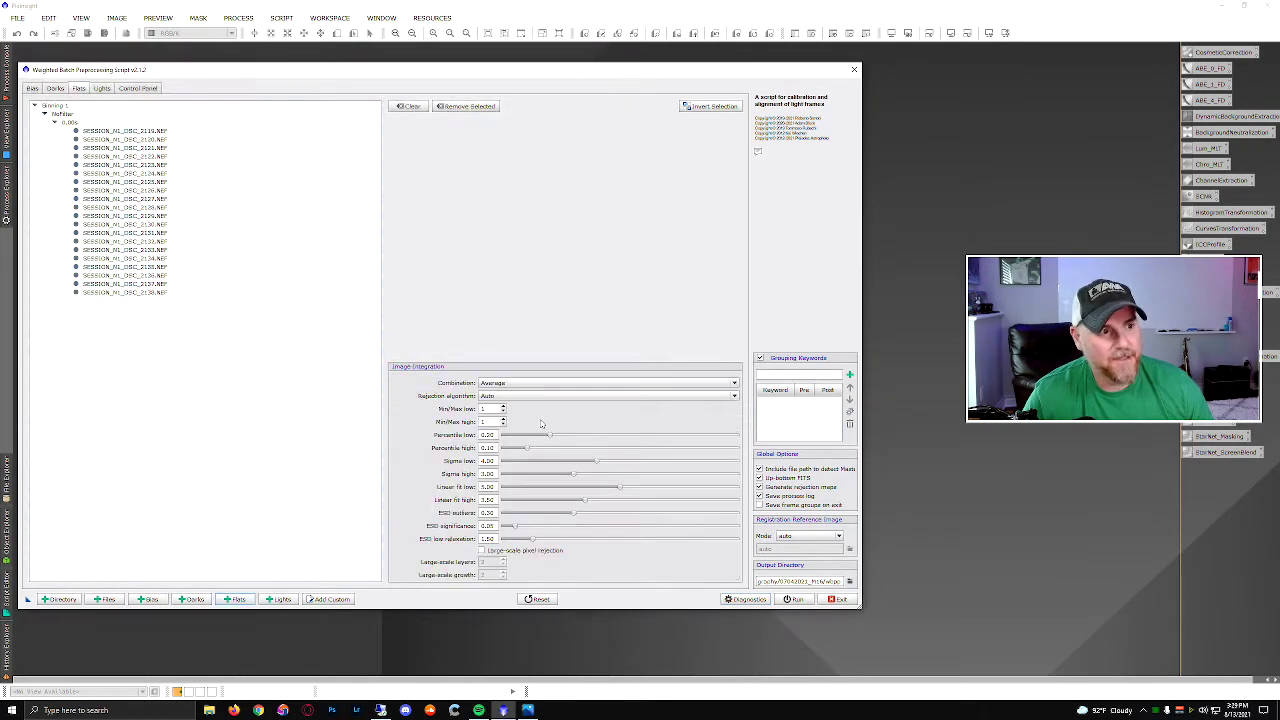
Step: Add all frames from the SESSION_1\Darks folder as darks
click(193, 599)
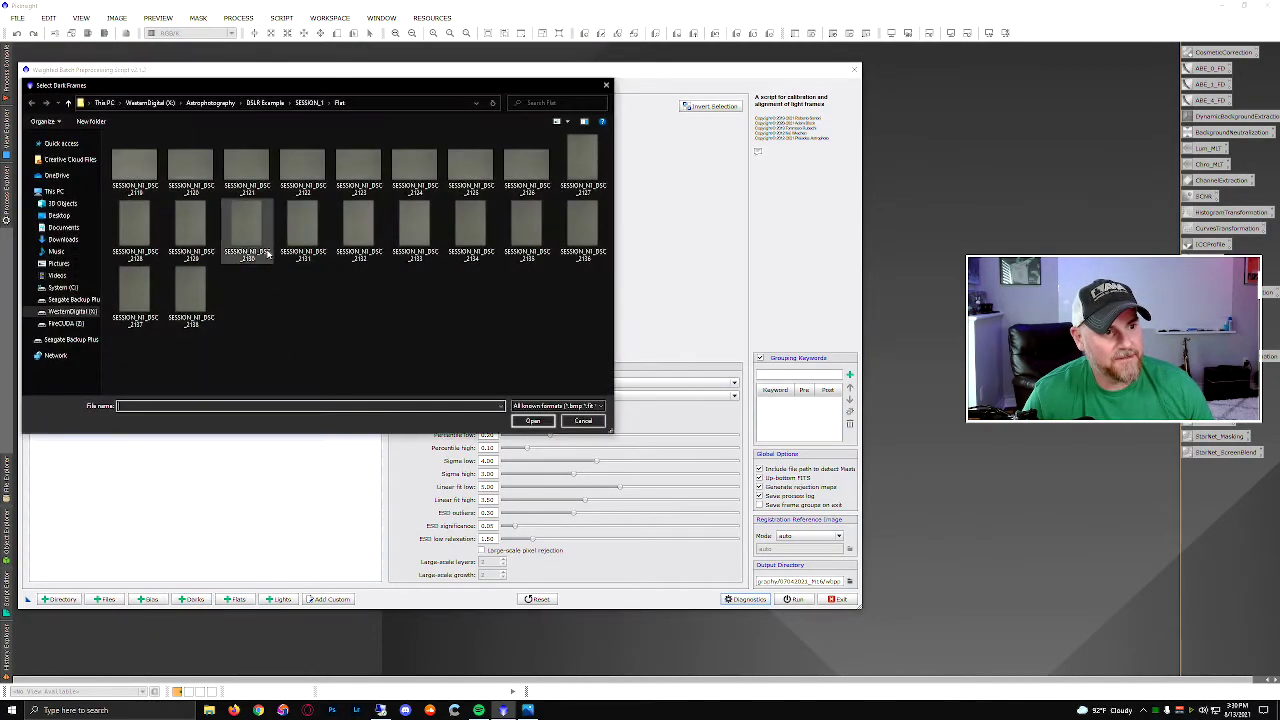
click(309, 102)
double_click(143, 160)
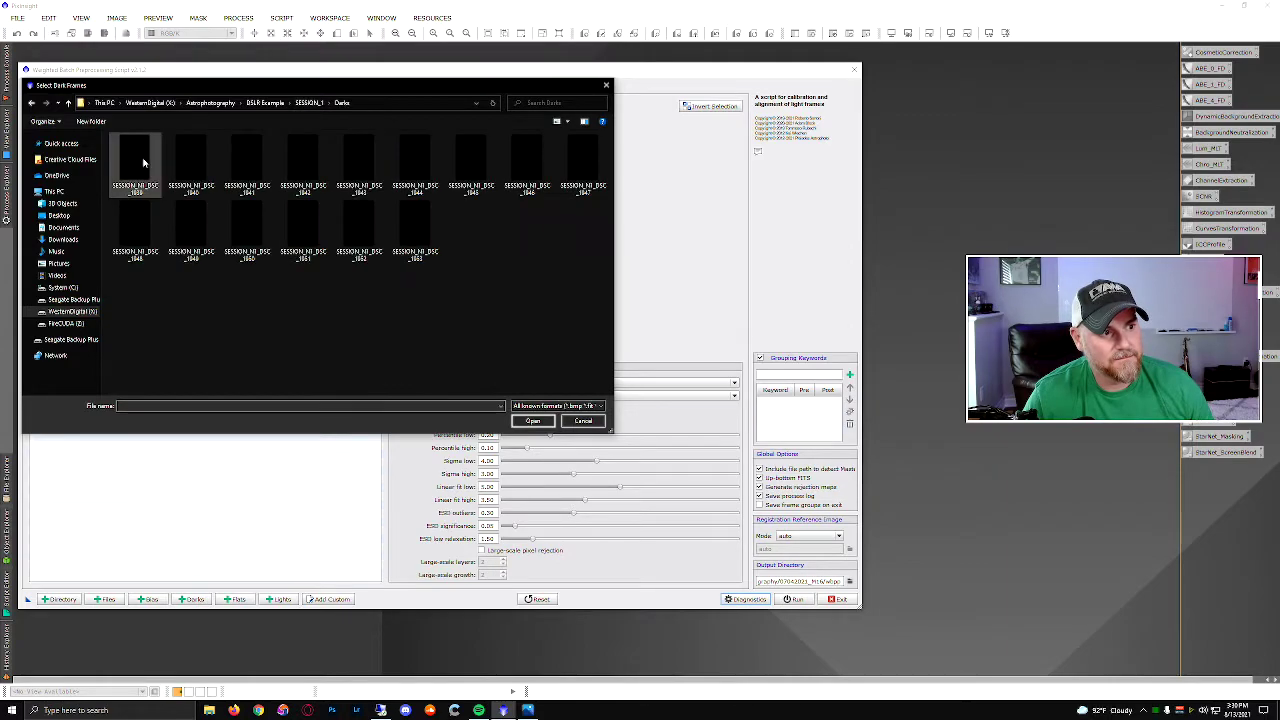
click(143, 160)
key(ctrl+a)
click(533, 421)
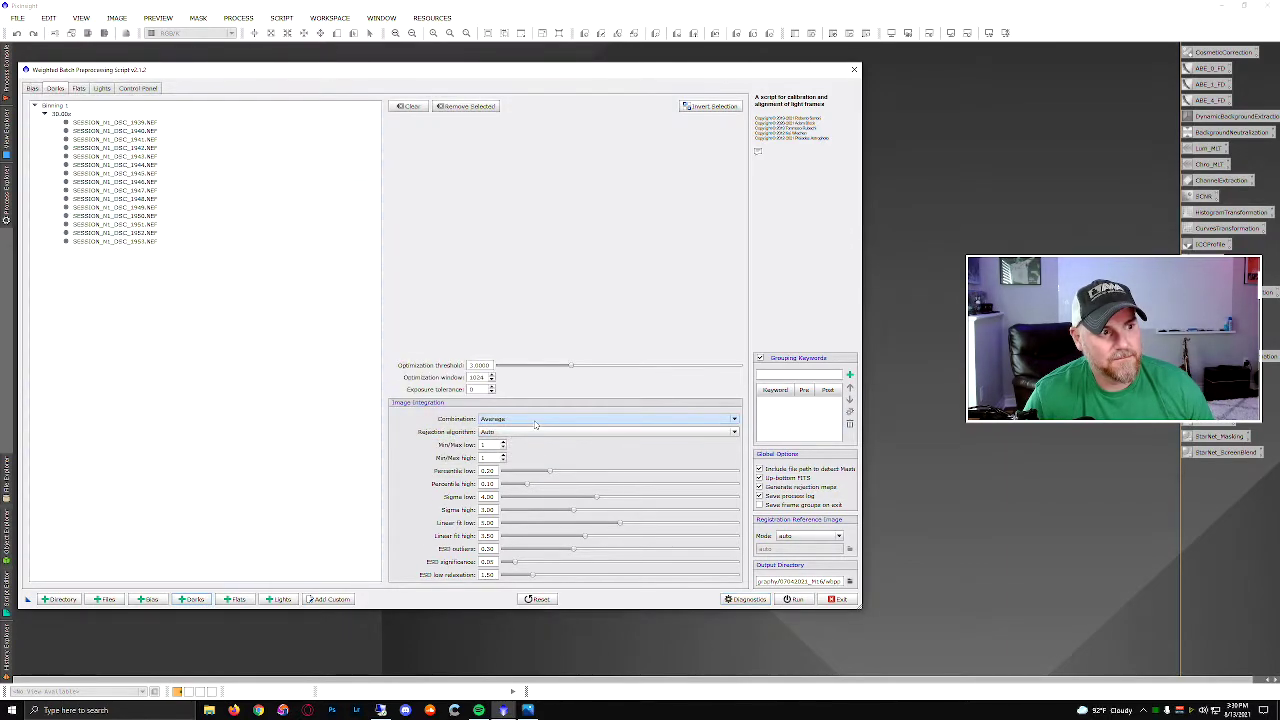
Step: Add SESSION as a grouping keyword so the 15 darks, 20 flats and 56 lights are tagged session N1
click(143, 88)
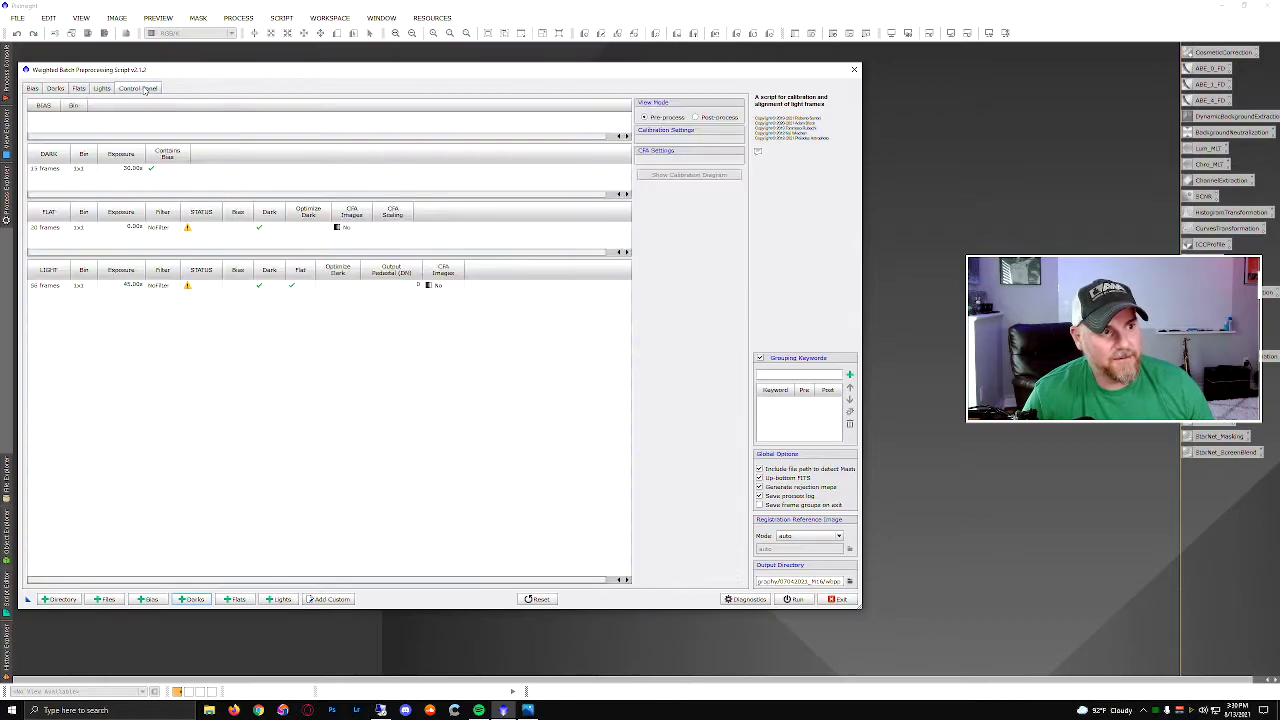
click(157, 286)
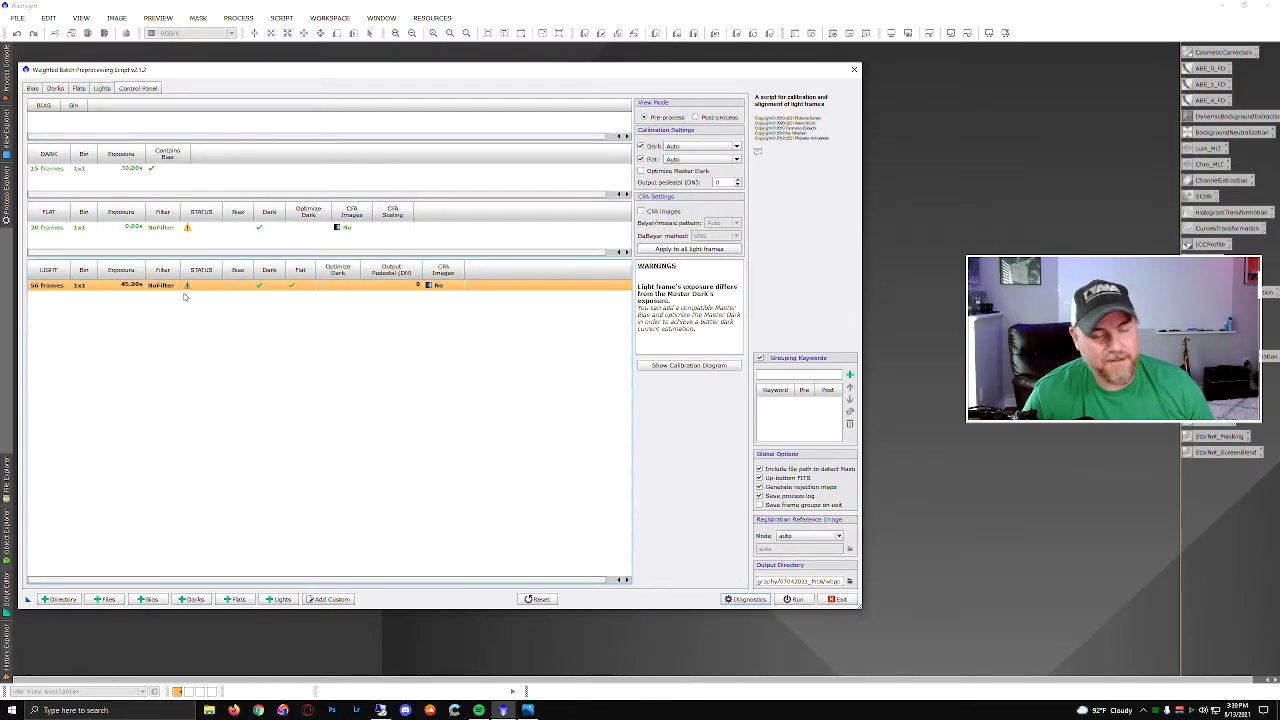
click(784, 376)
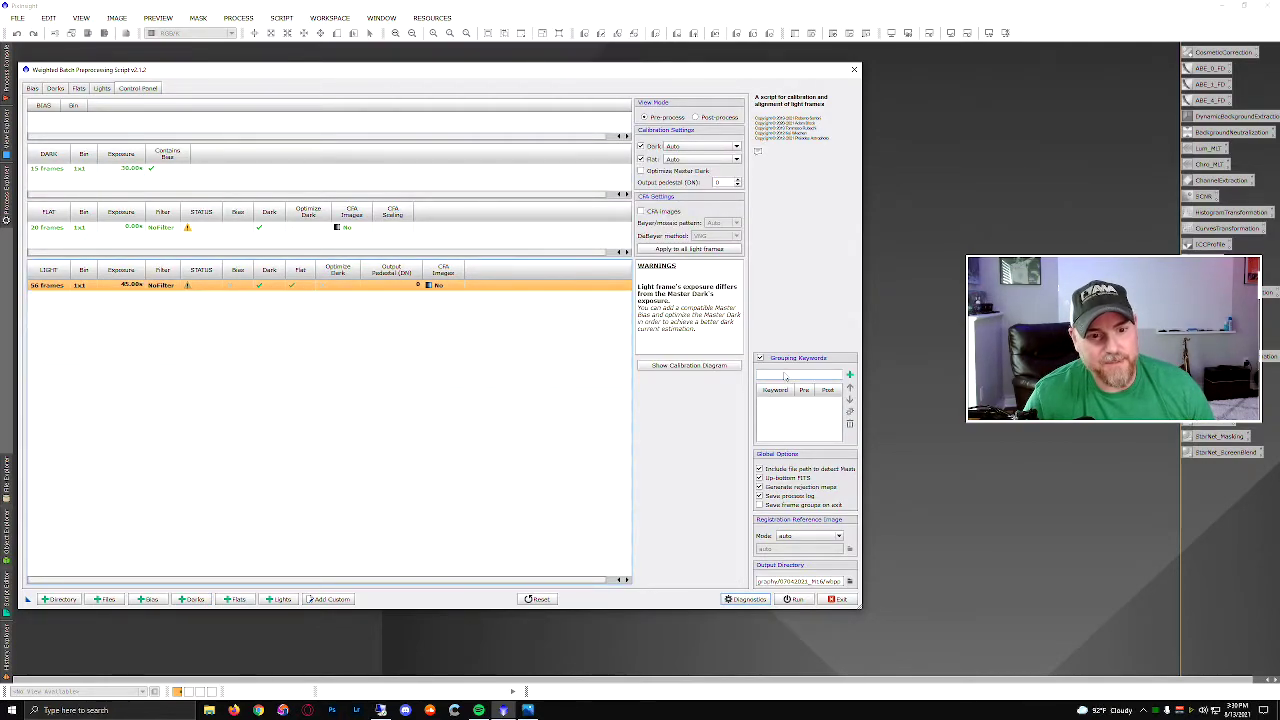
text(S)
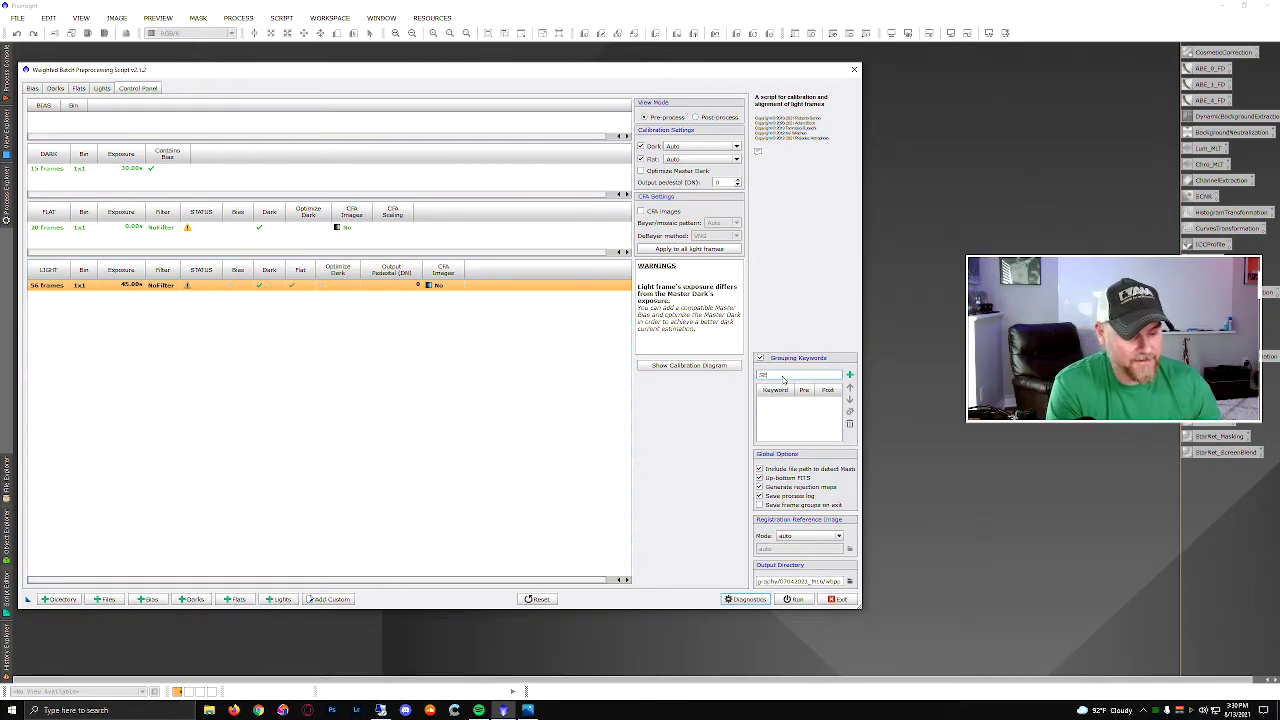
text(ETSION)
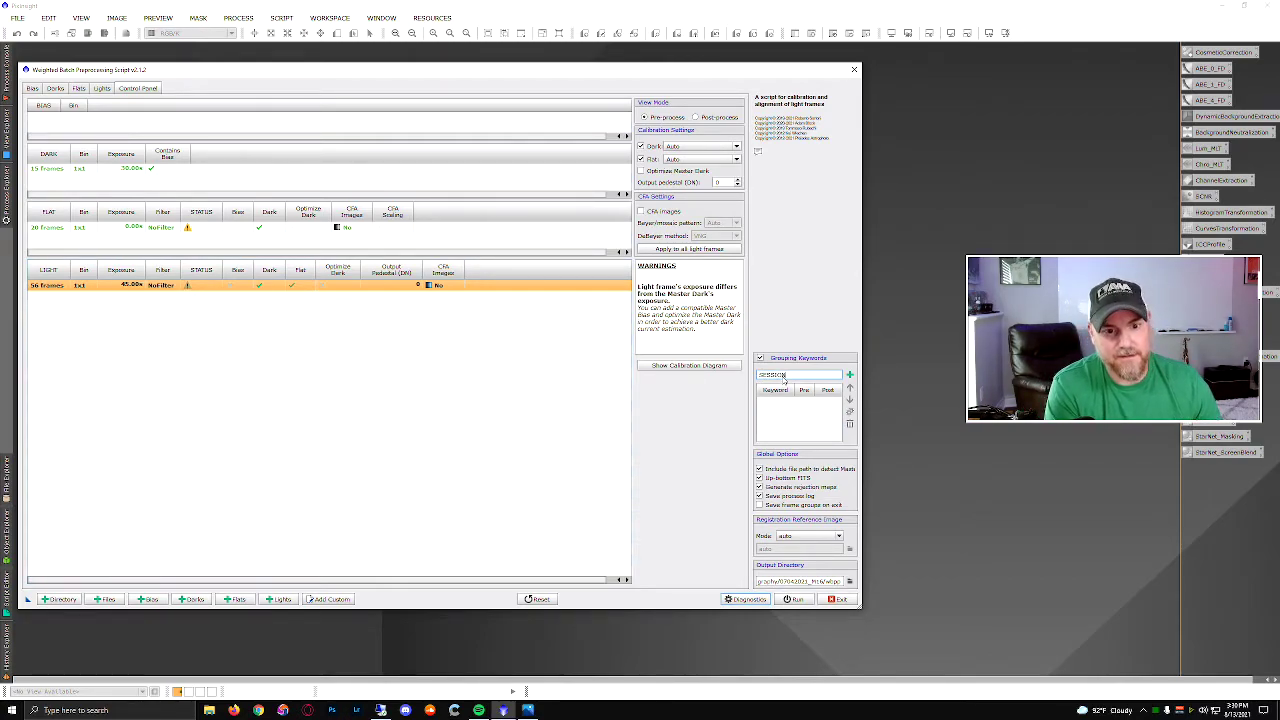
click(849, 375)
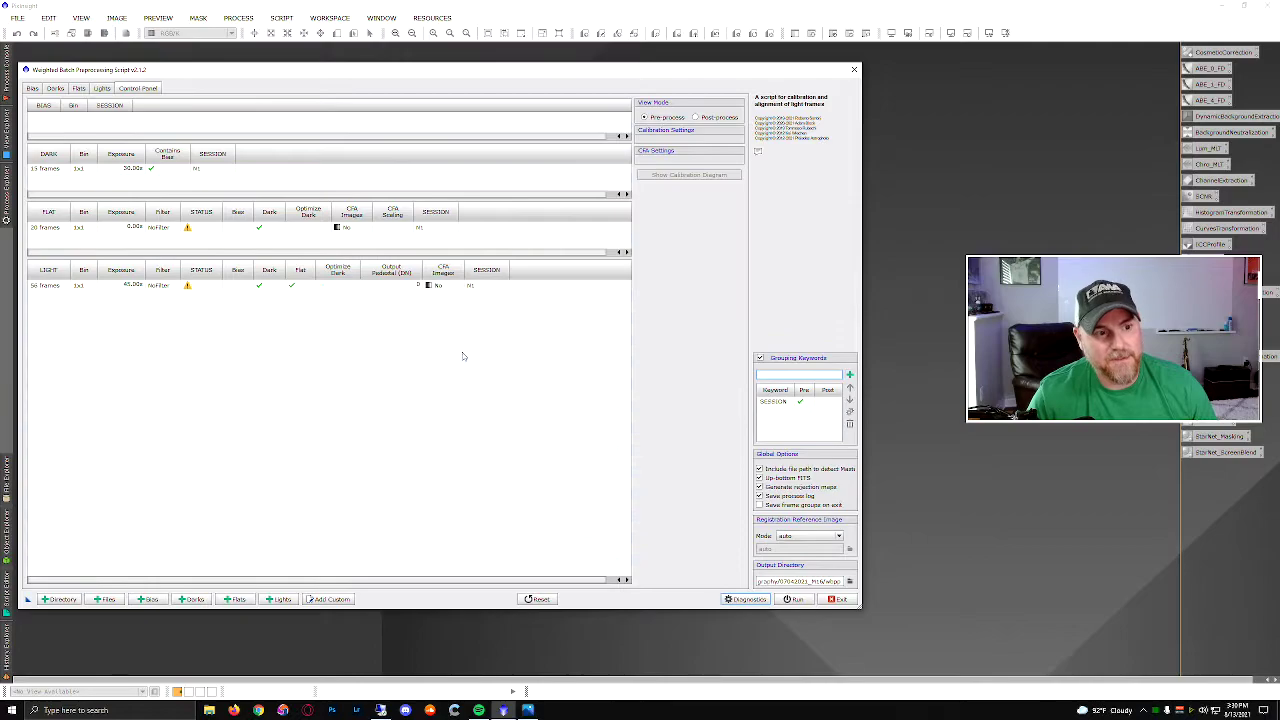